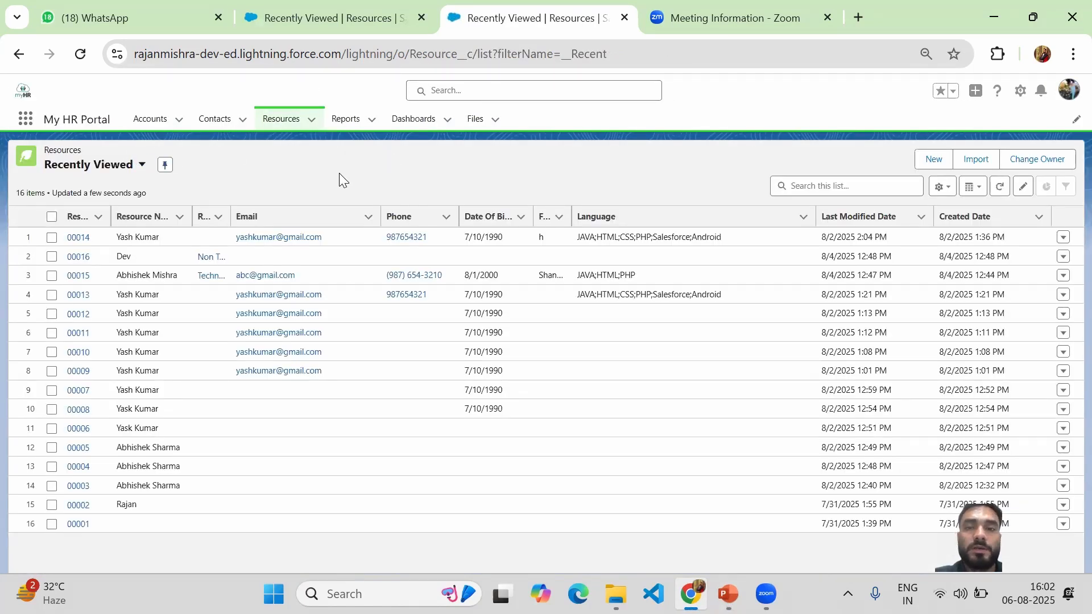
Step: Switch the Resources list to the All list view and widen the Resource Number column slightly
{"action": "left_click", "coordinate": [143, 166]}
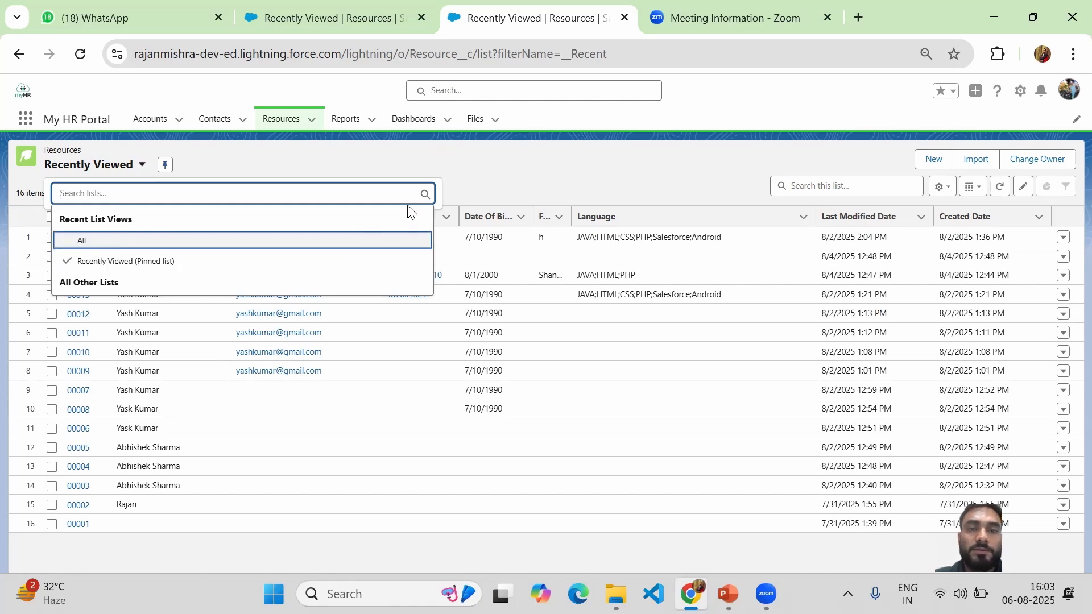
{"action": "left_click", "coordinate": [132, 263]}
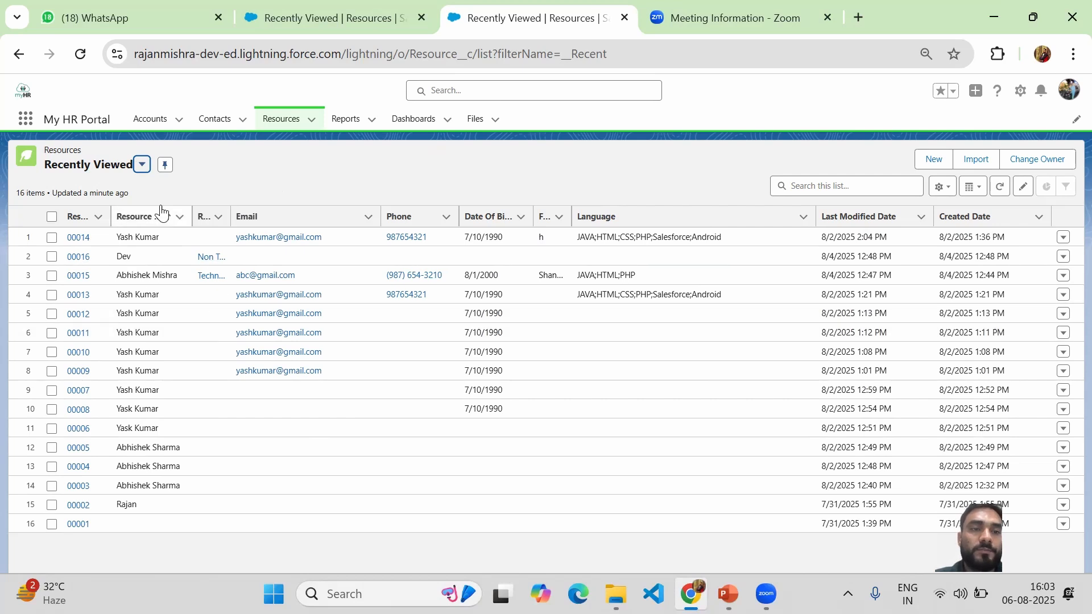
{"action": "left_click", "coordinate": [141, 164]}
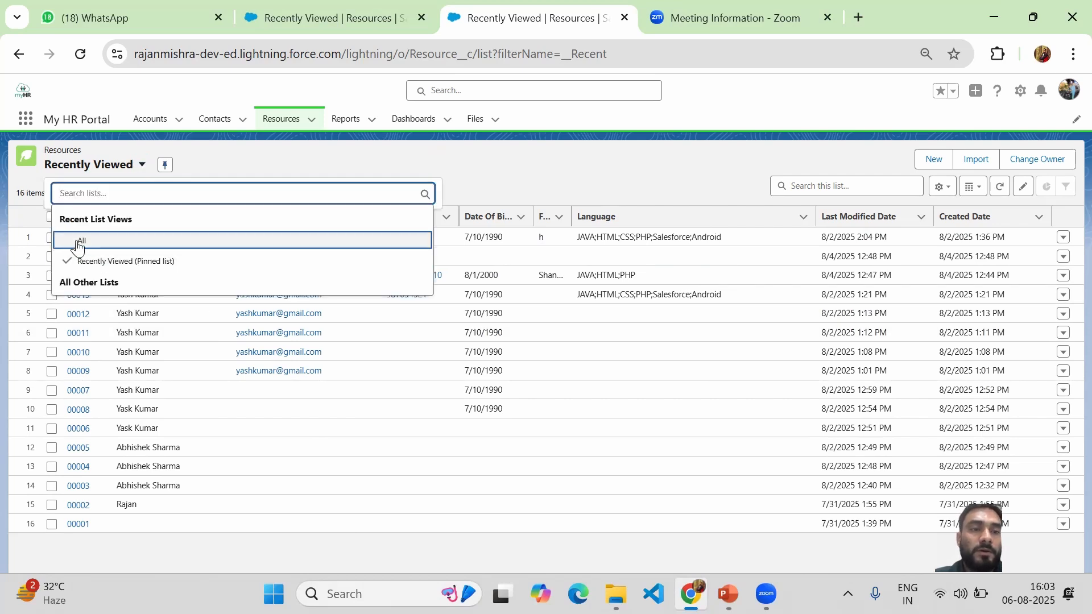
{"action": "left_click", "coordinate": [89, 245]}
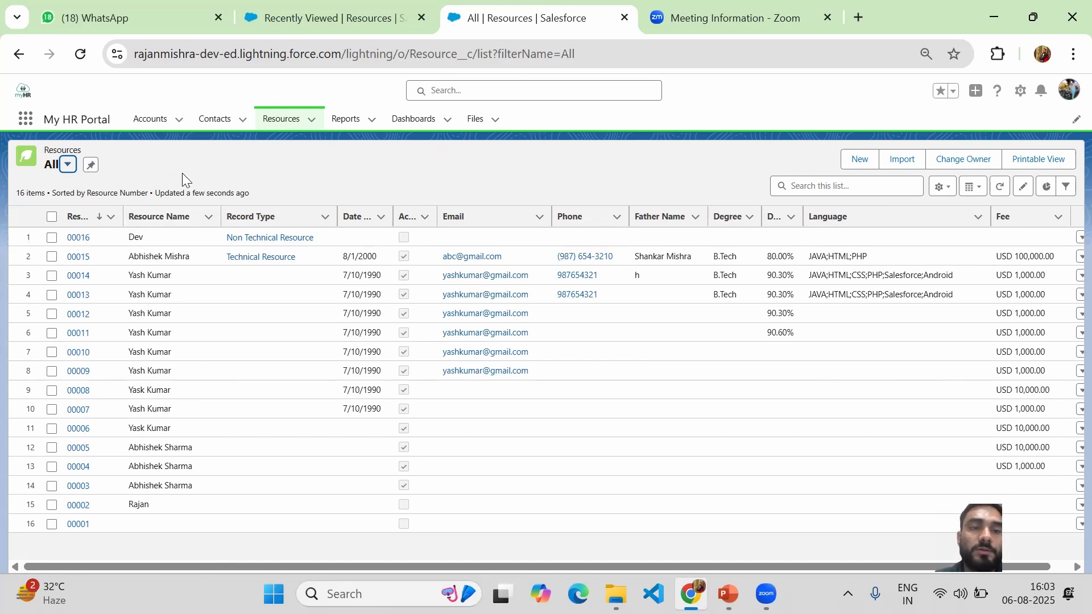
{"action": "left_click", "coordinate": [452, 175]}
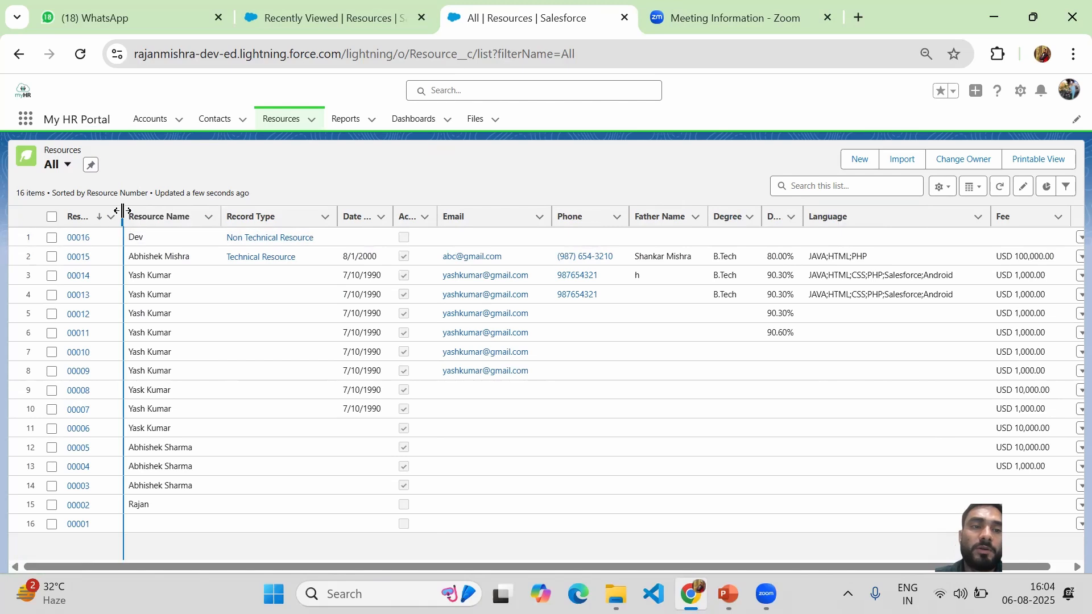
{"action": "left_click_drag", "start_coordinate": [123, 211], "coordinate": [145, 215]}
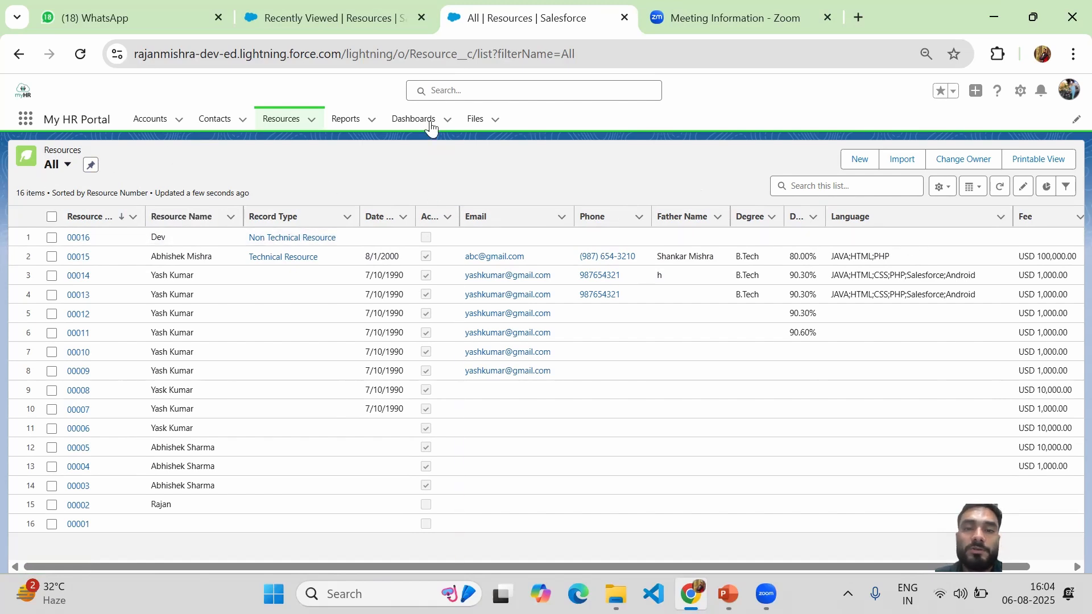
Step: Rename the All list view to All Resources and save it
{"action": "left_click", "coordinate": [947, 188]}
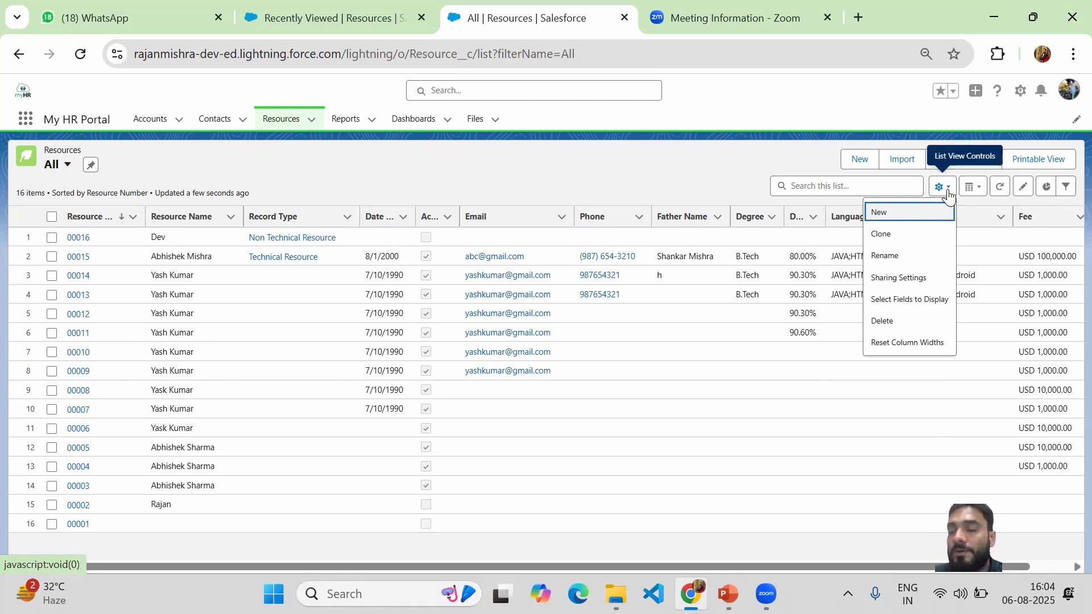
{"action": "left_click", "coordinate": [897, 257]}
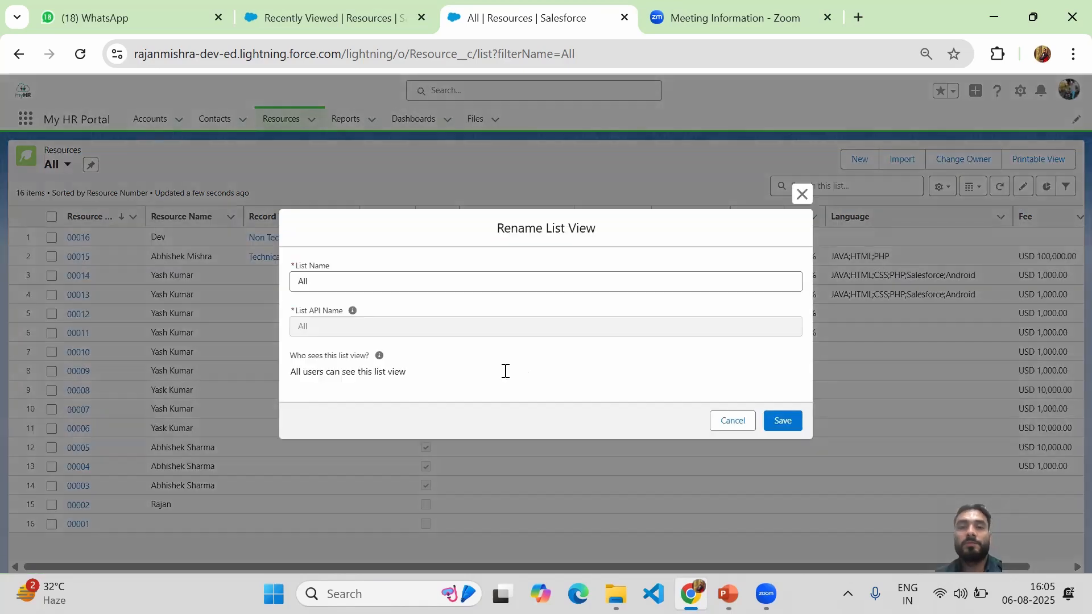
{"action": "left_click", "coordinate": [341, 283]}
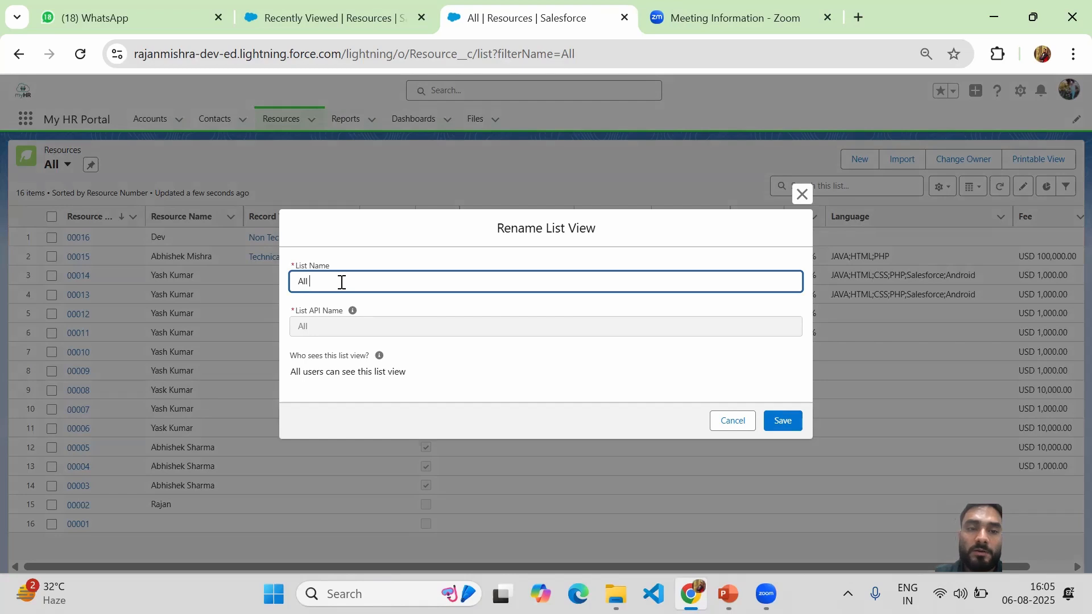
{"action": "type", "text": "Resou"}
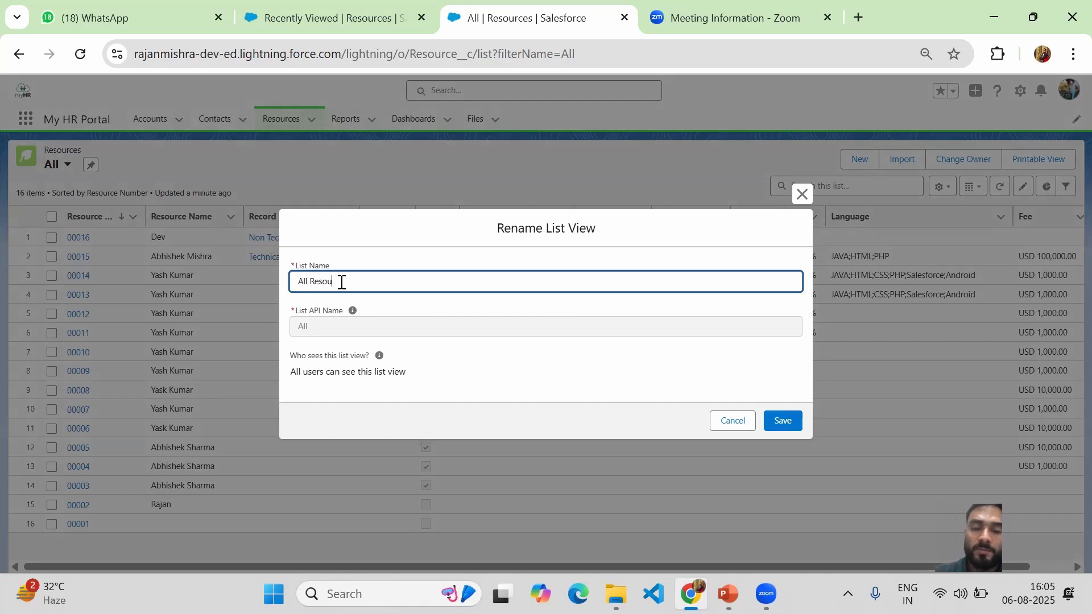
{"action": "type", "text": "rces"}
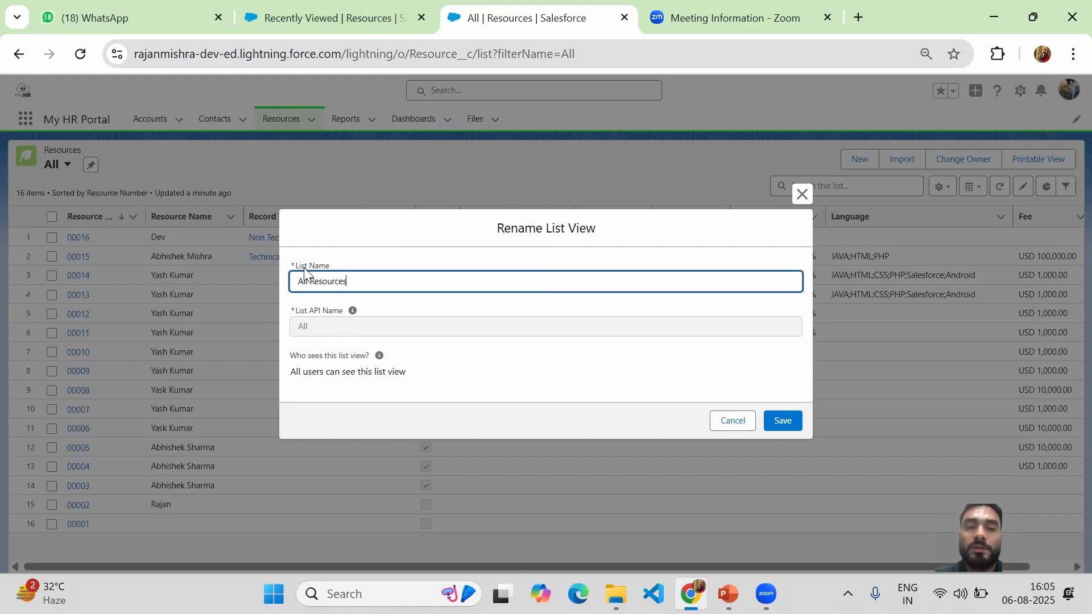
{"action": "left_click", "coordinate": [782, 423]}
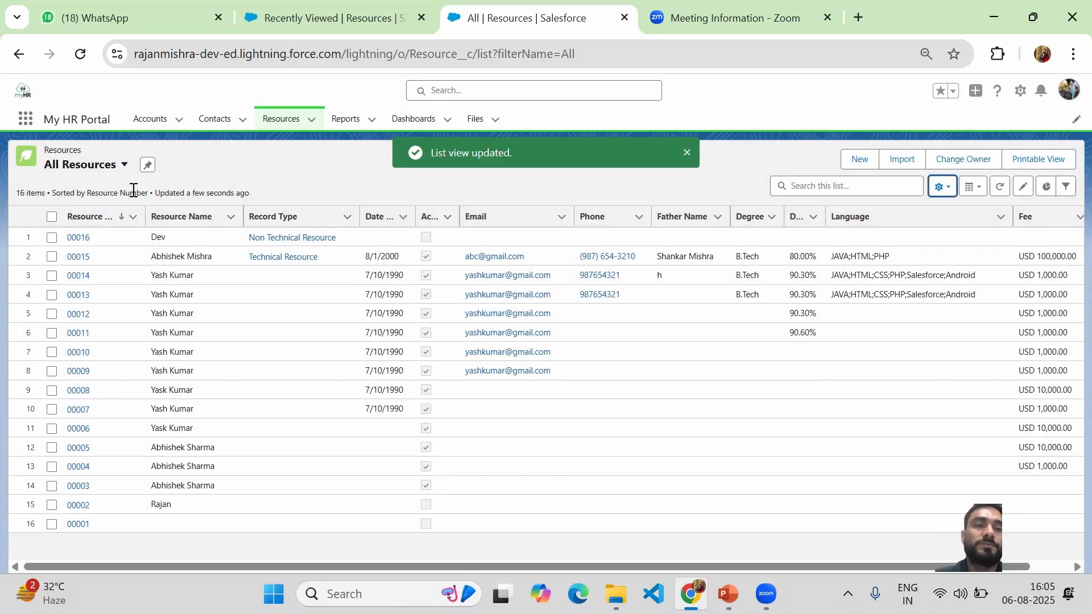
Step: In the list view's sharing settings, choose sharing with groups of users and add the My Team public group
{"action": "left_click", "coordinate": [944, 188]}
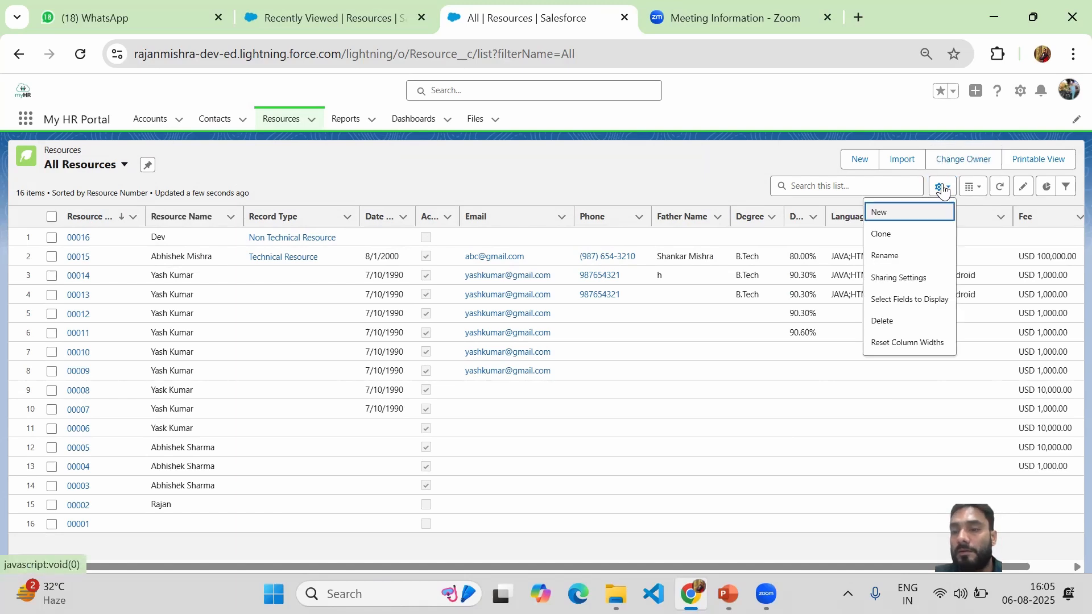
{"action": "left_click", "coordinate": [901, 278]}
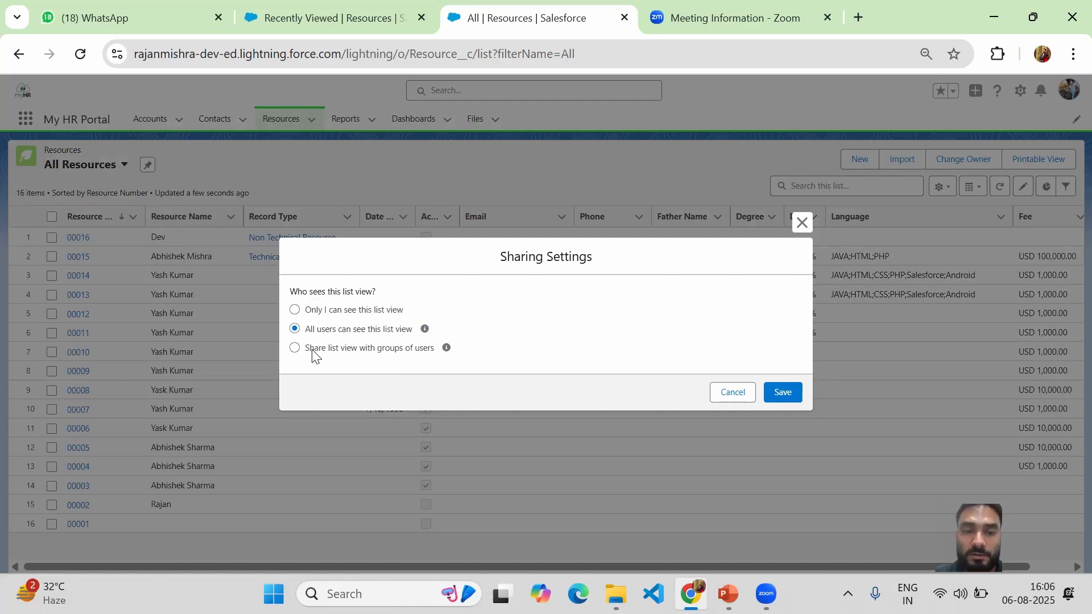
{"action": "left_click", "coordinate": [392, 347]}
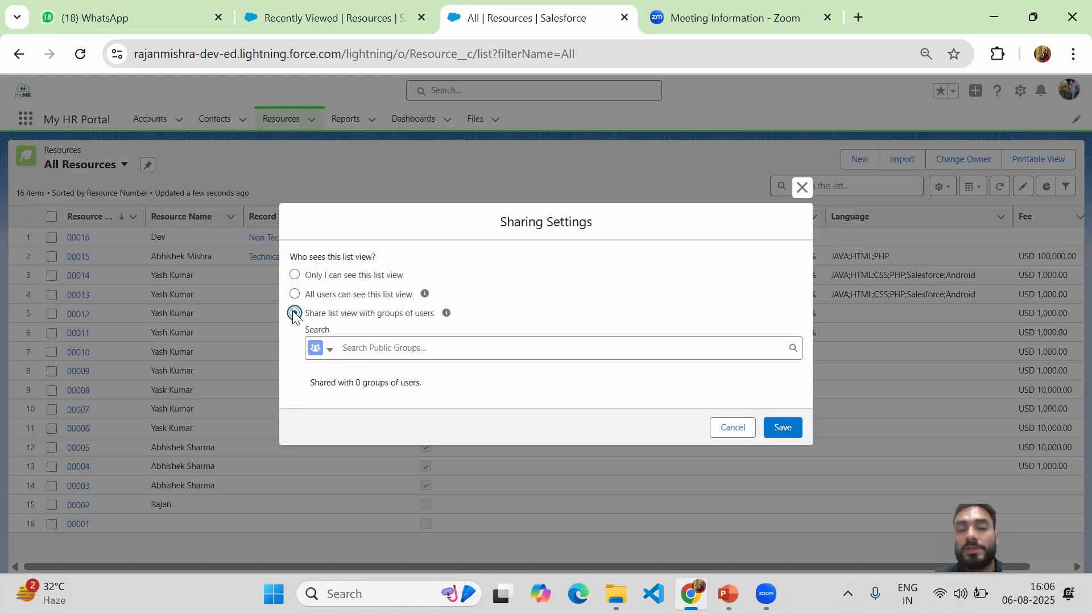
{"action": "left_click", "coordinate": [331, 353]}
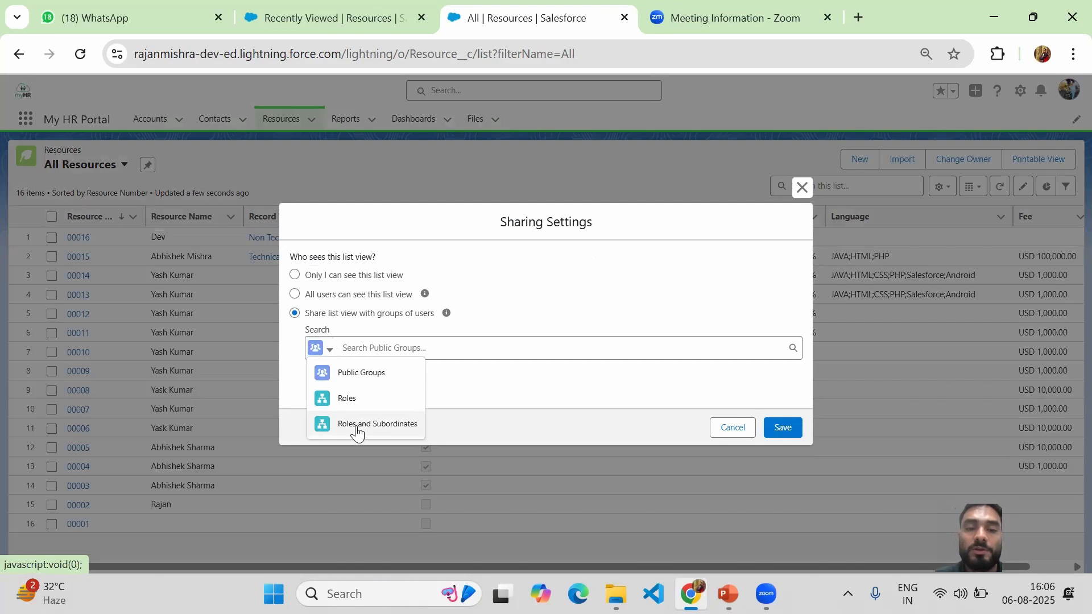
{"action": "left_click", "coordinate": [374, 379]}
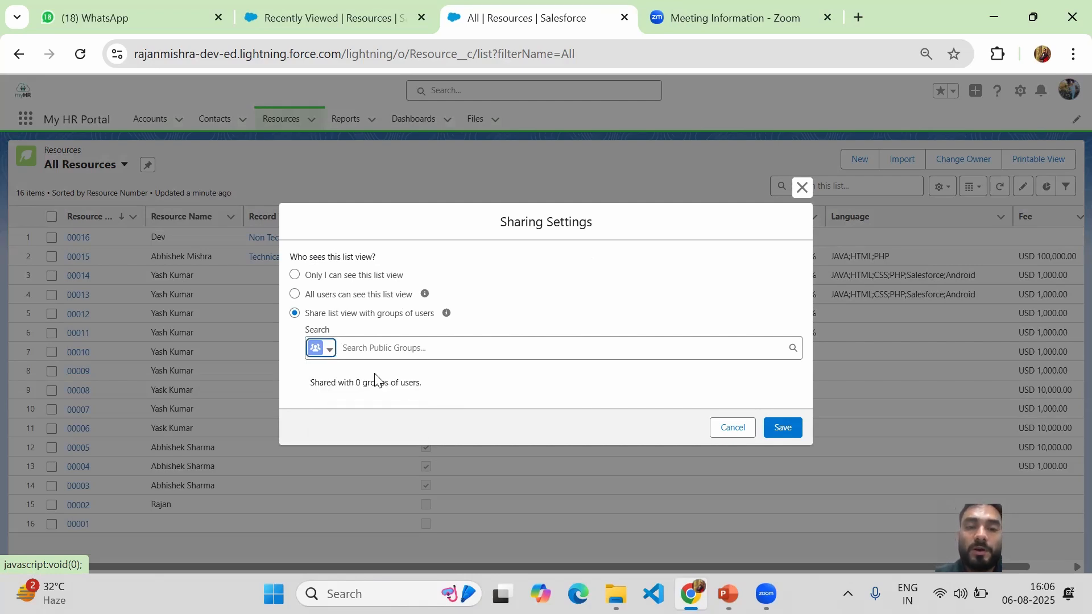
{"action": "left_click", "coordinate": [387, 351]}
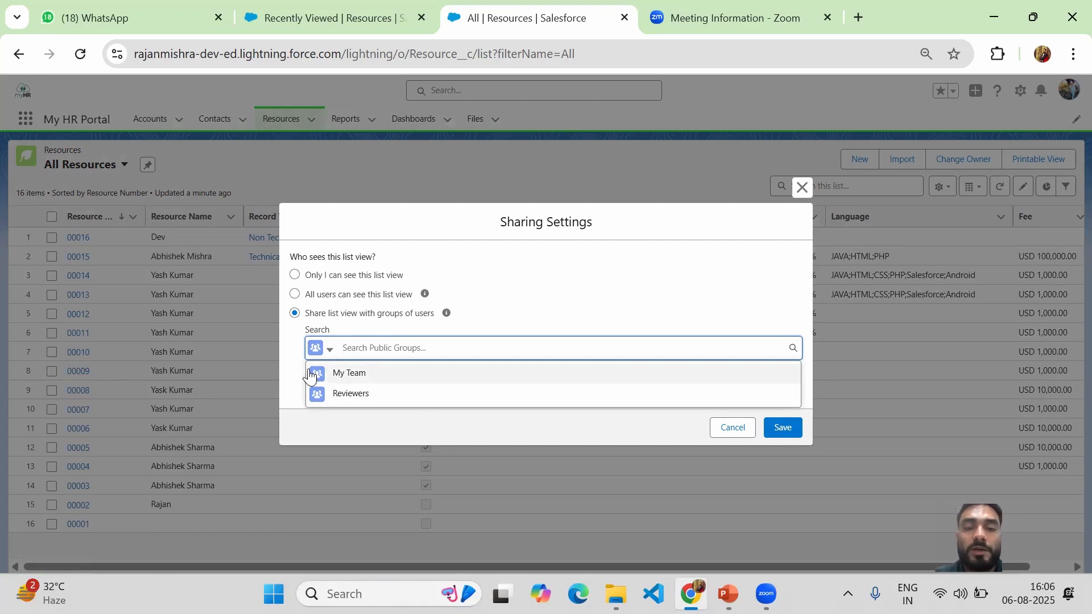
{"action": "left_click", "coordinate": [351, 375]}
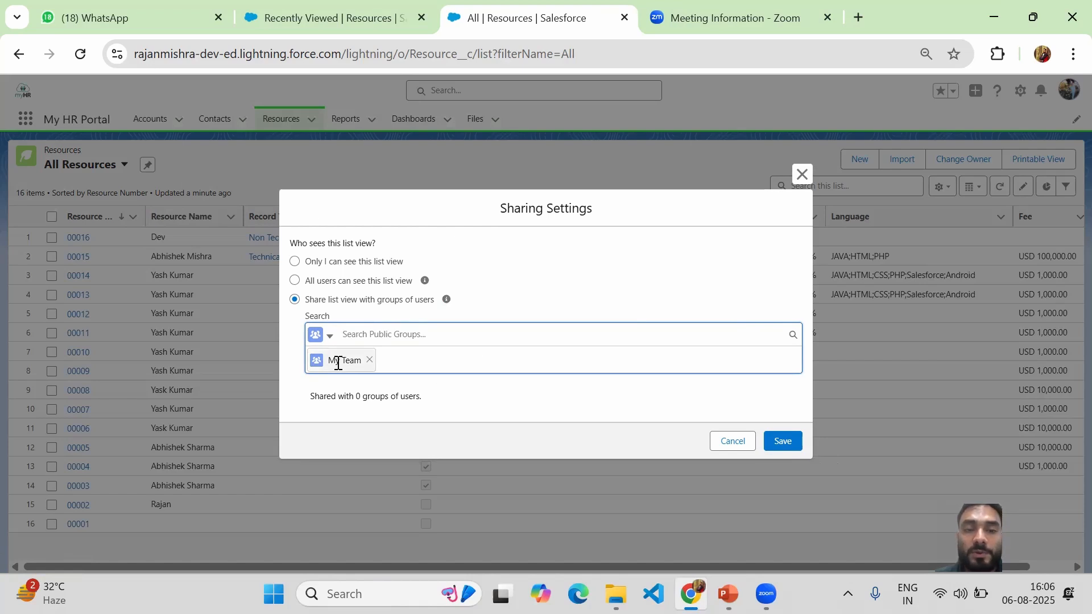
Step: Make the list view visible to all users and save the sharing settings
{"action": "left_click", "coordinate": [310, 281]}
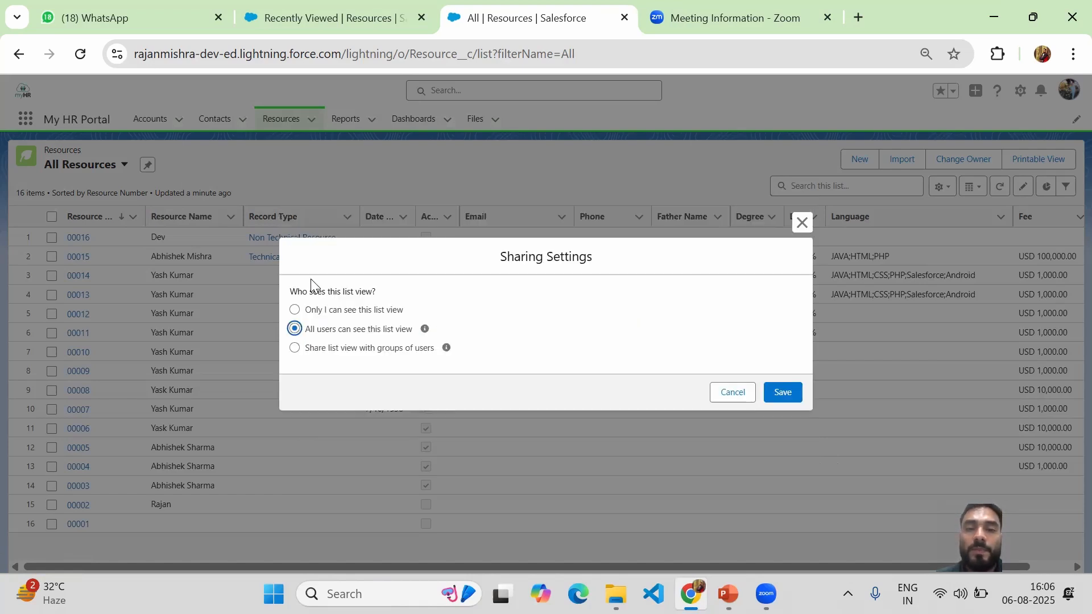
{"action": "left_click", "coordinate": [775, 397]}
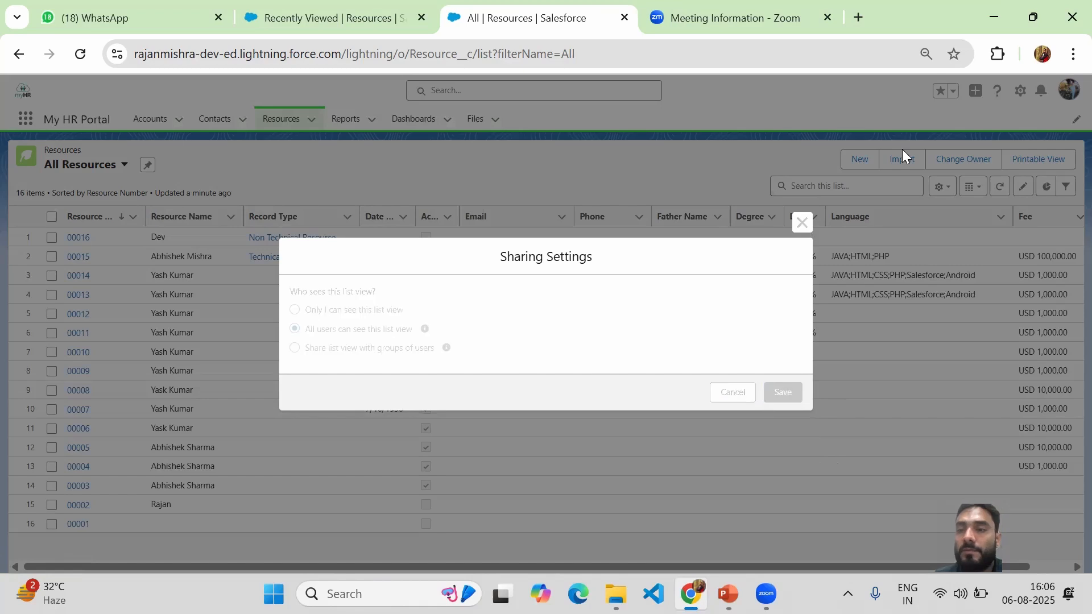
Step: Remove the Fee field from the visible fields of the All Resources list view
{"action": "left_click", "coordinate": [944, 191]}
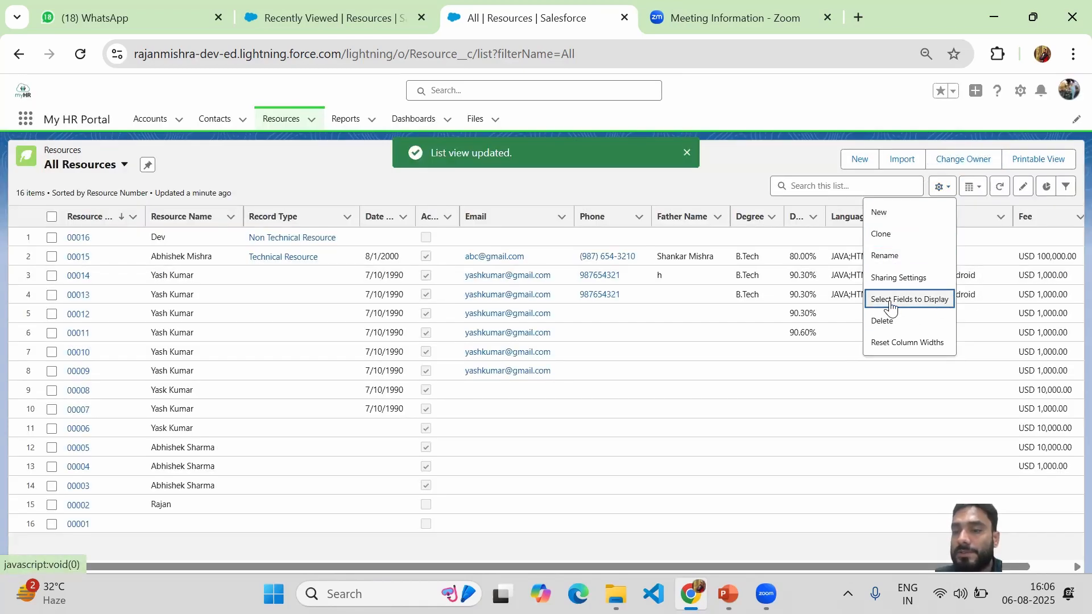
{"action": "left_click", "coordinate": [927, 300]}
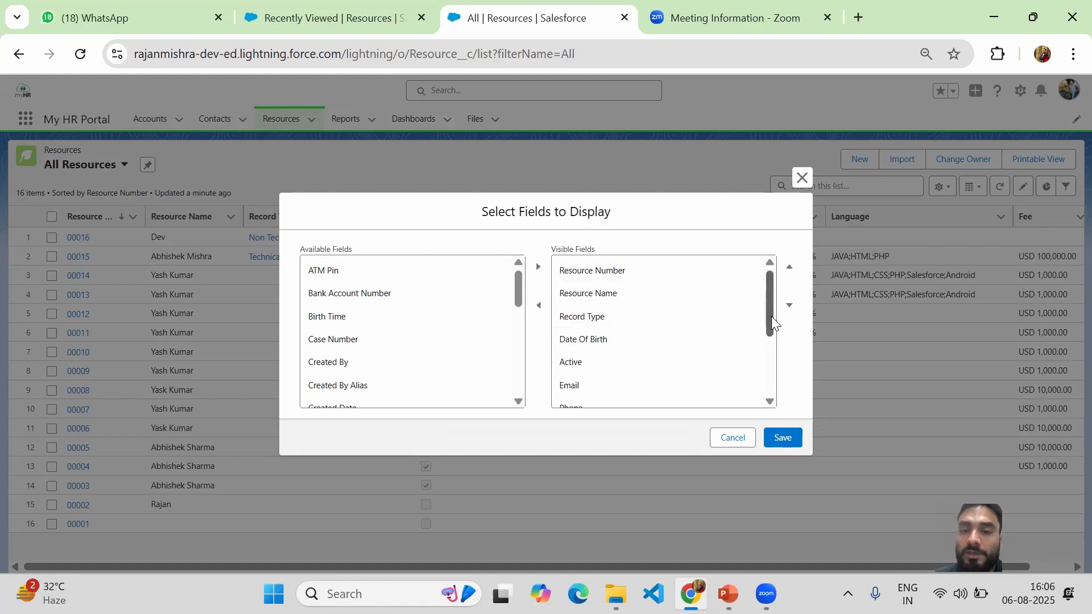
{"action": "left_click_drag", "start_coordinate": [771, 317], "coordinate": [771, 410]}
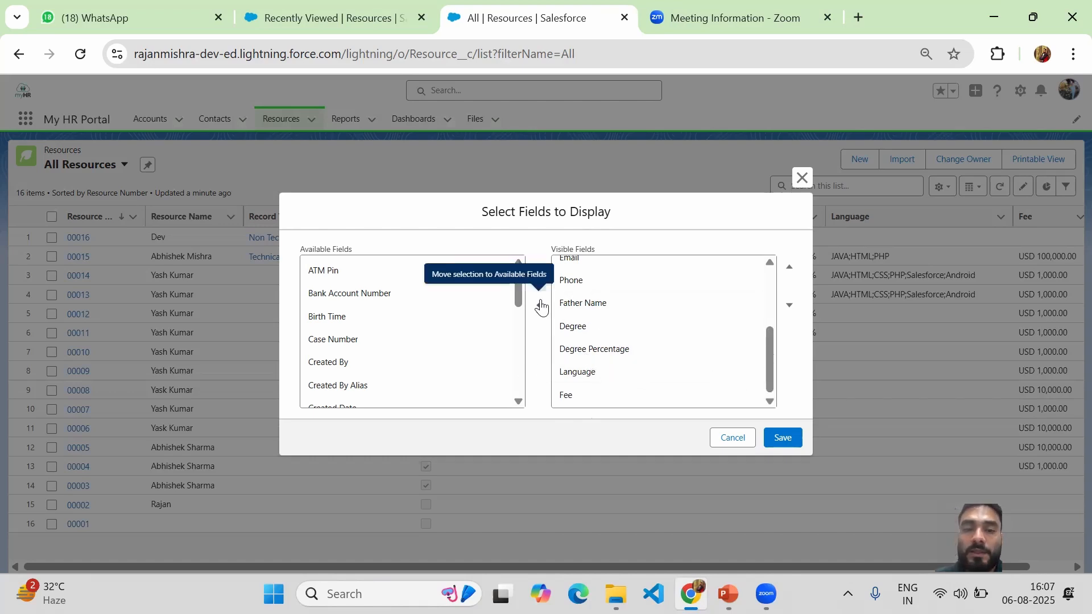
{"action": "left_click", "coordinate": [572, 396]}
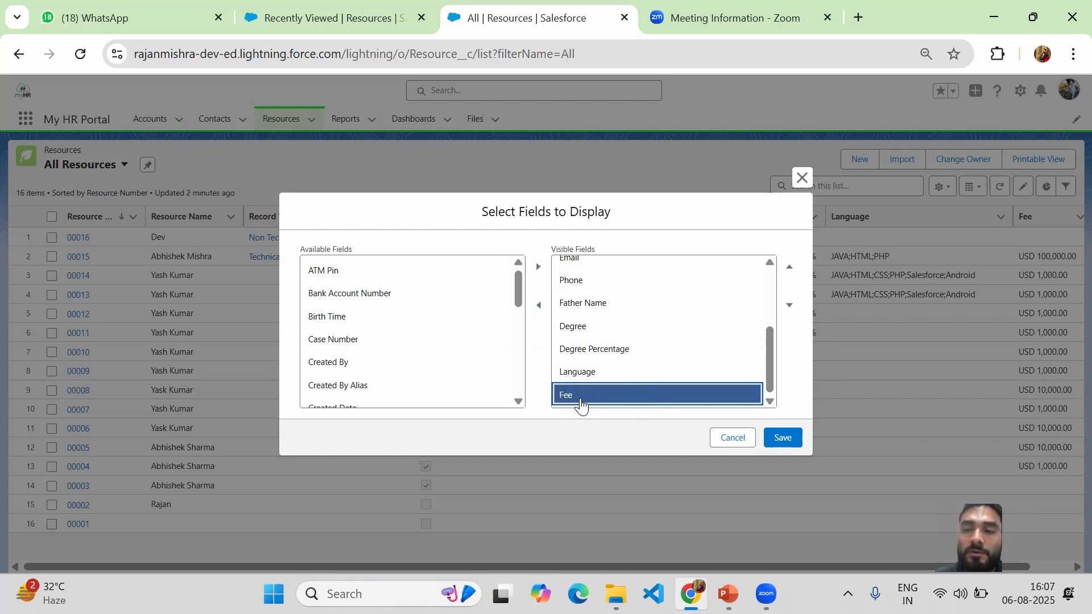
{"action": "left_click", "coordinate": [540, 307]}
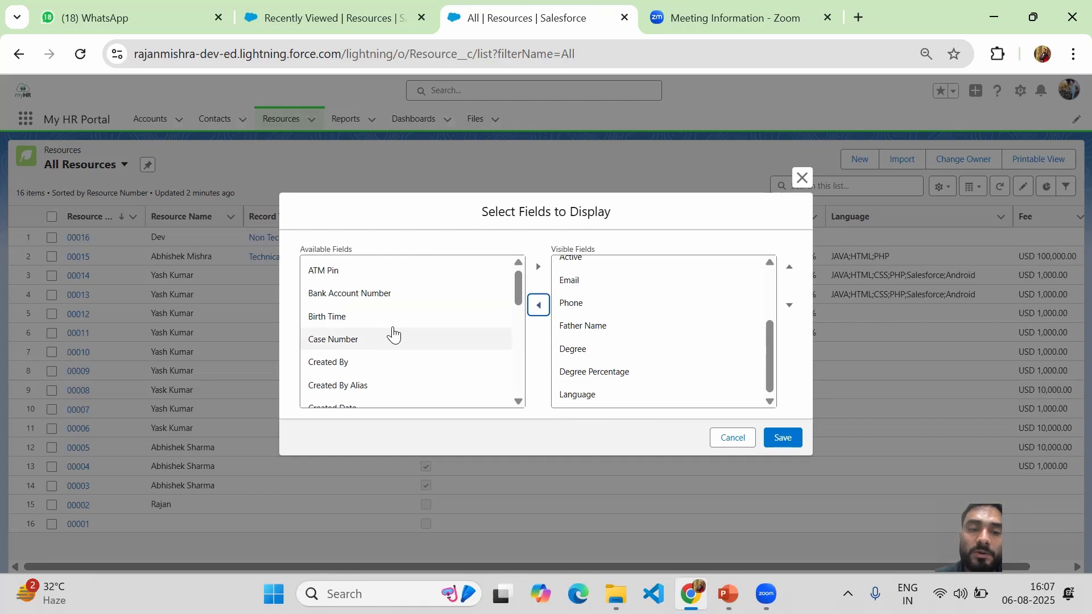
Step: Add the Case Number field to the end of the visible fields and save the field selection
{"action": "left_click", "coordinate": [351, 340]}
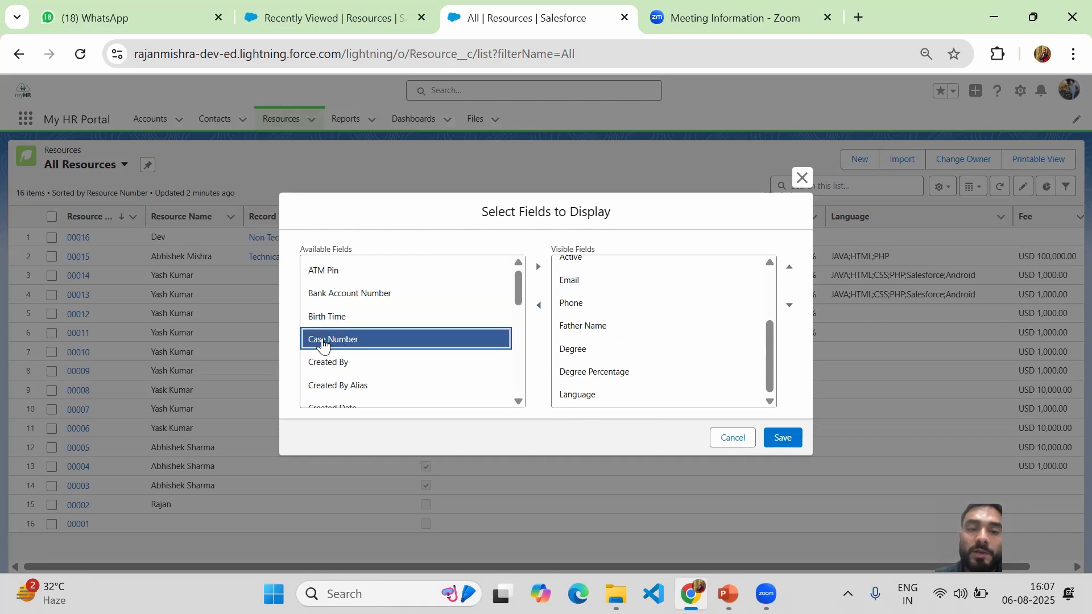
{"action": "left_click", "coordinate": [539, 268]}
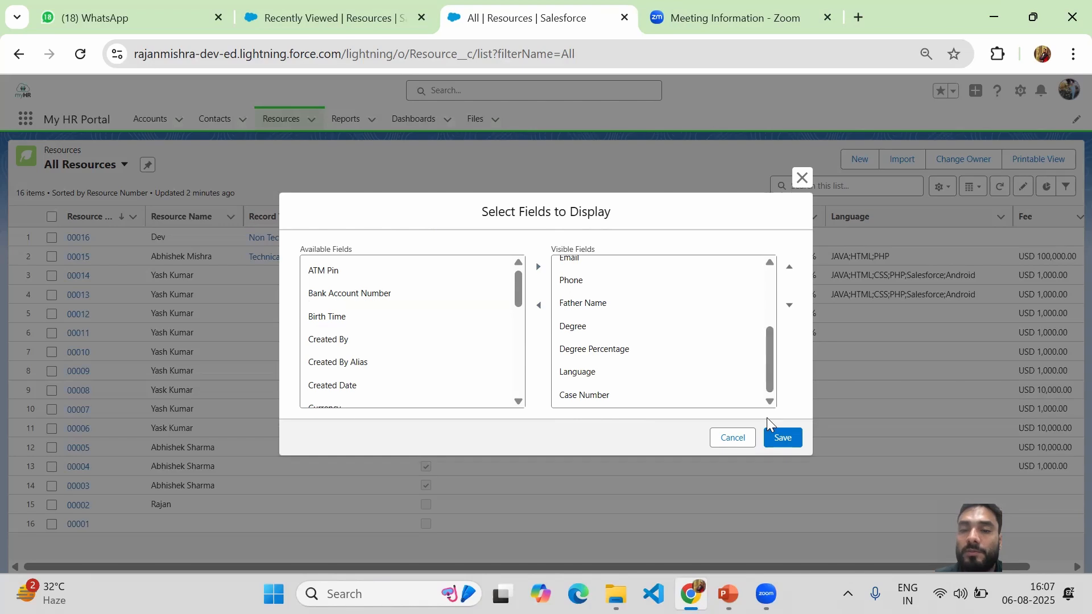
{"action": "left_click", "coordinate": [581, 400]}
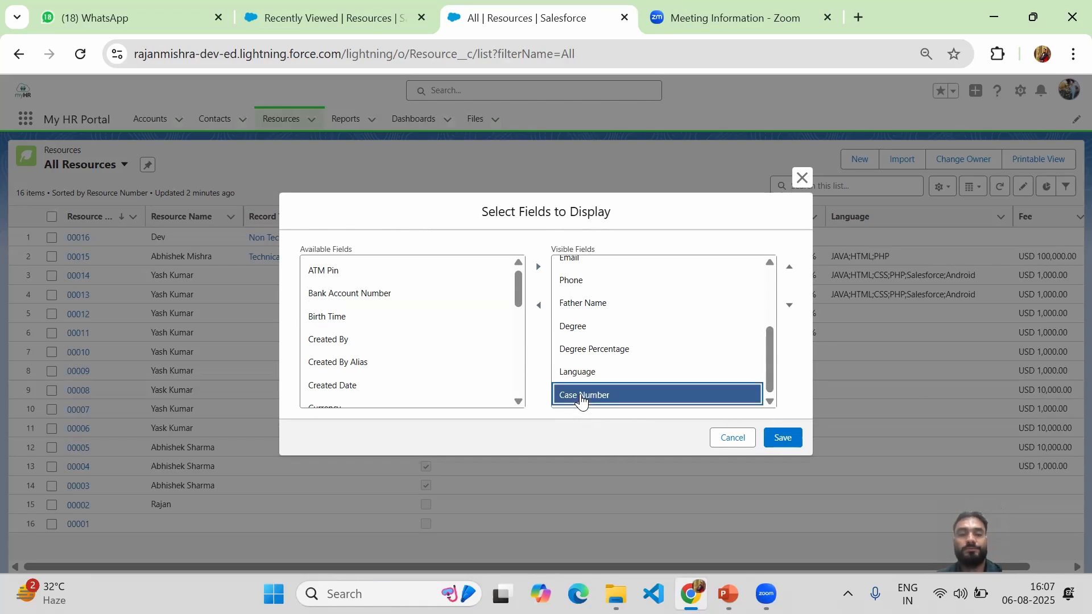
{"action": "left_click", "coordinate": [782, 439]}
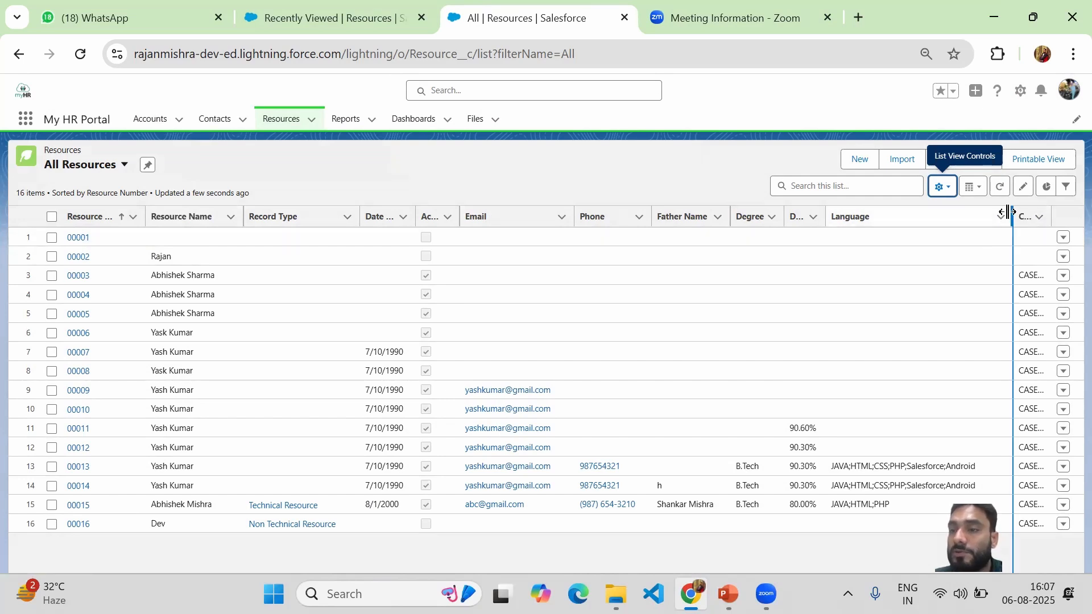
Step: Resize the list columns by narrowing Language and Email and widening Case Number and Resource Name
{"action": "left_click_drag", "start_coordinate": [1012, 212], "coordinate": [1040, 217]}
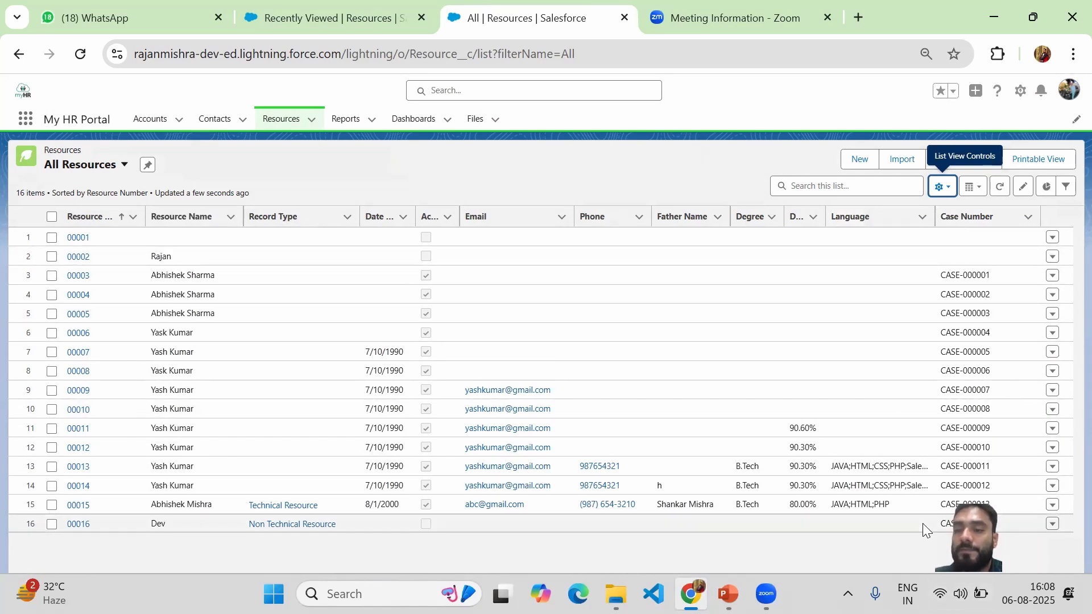
{"action": "left_click", "coordinate": [945, 188]}
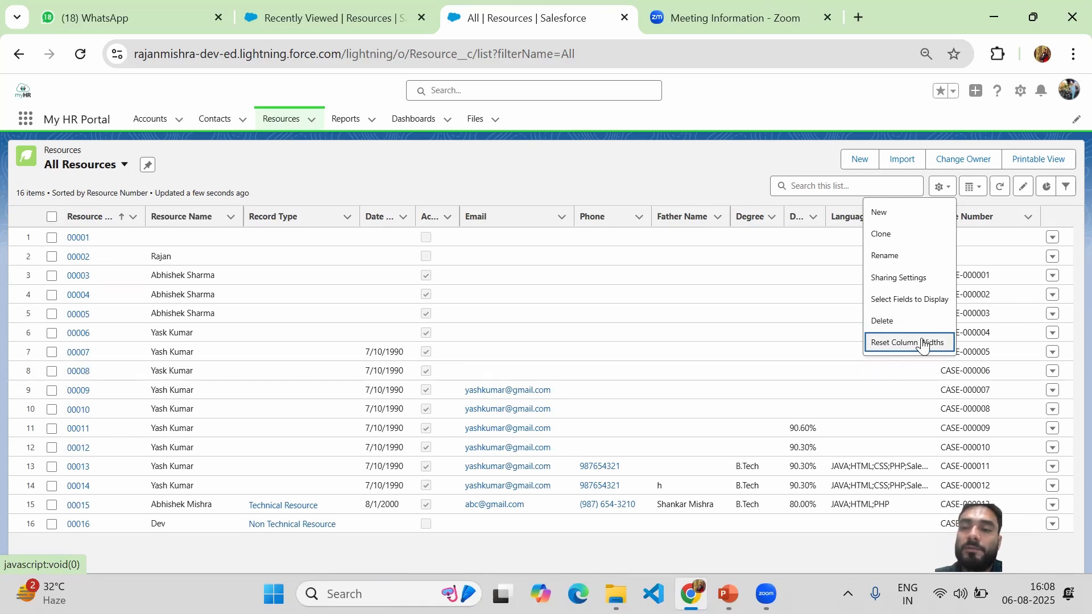
{"action": "left_click", "coordinate": [667, 179]}
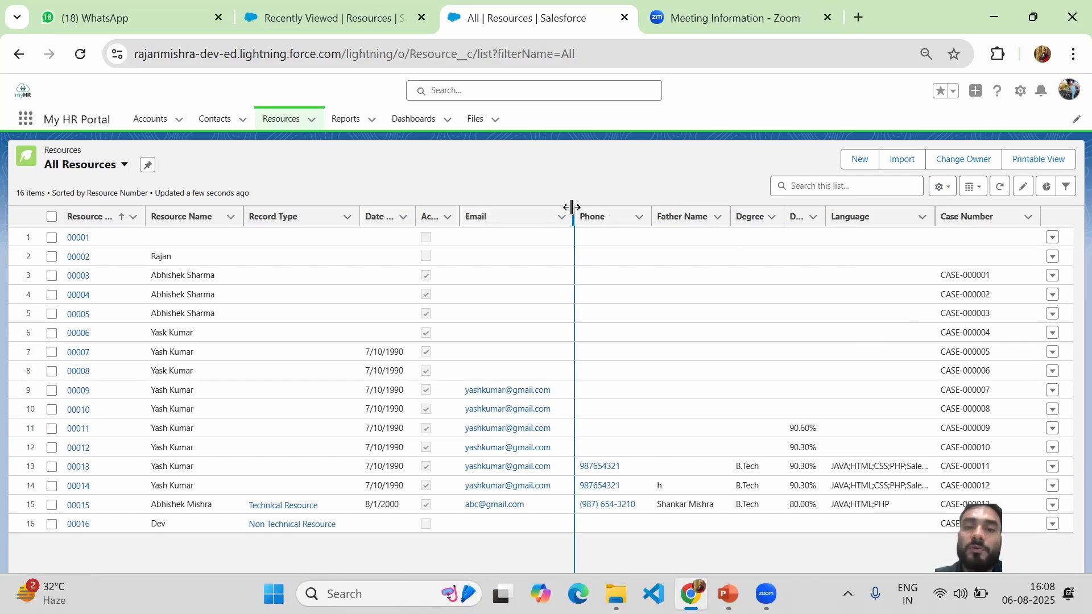
{"action": "left_click_drag", "start_coordinate": [572, 207], "coordinate": [538, 209]}
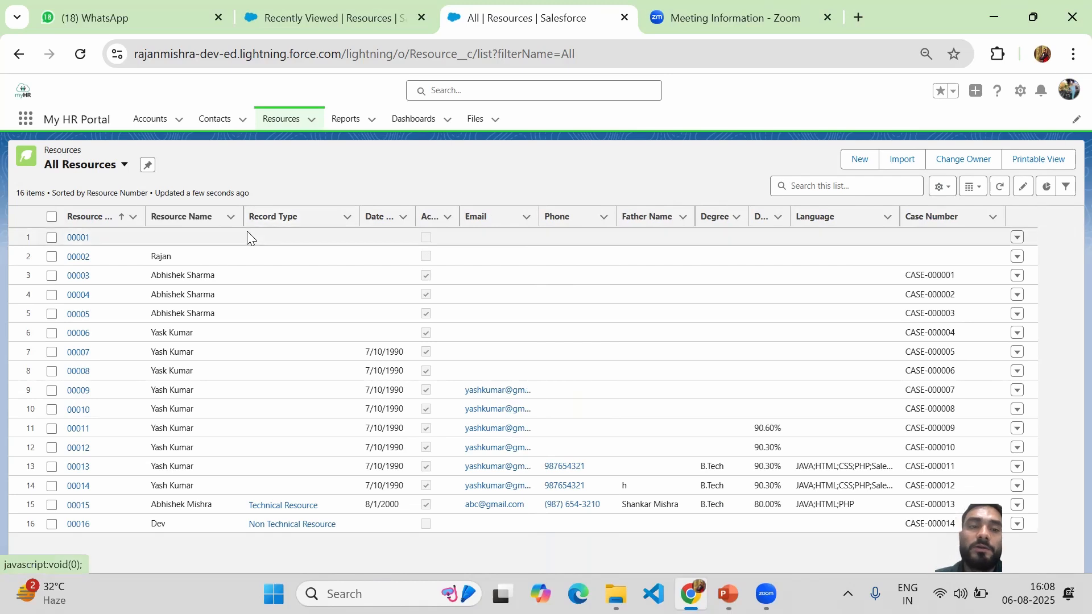
{"action": "mouse_move", "coordinate": [244, 211]}
{"action": "left_mouse_down"}
{"action": "mouse_move", "coordinate": [306, 210]}
{"action": "mouse_move", "coordinate": [255, 221]}
{"action": "left_mouse_up"}
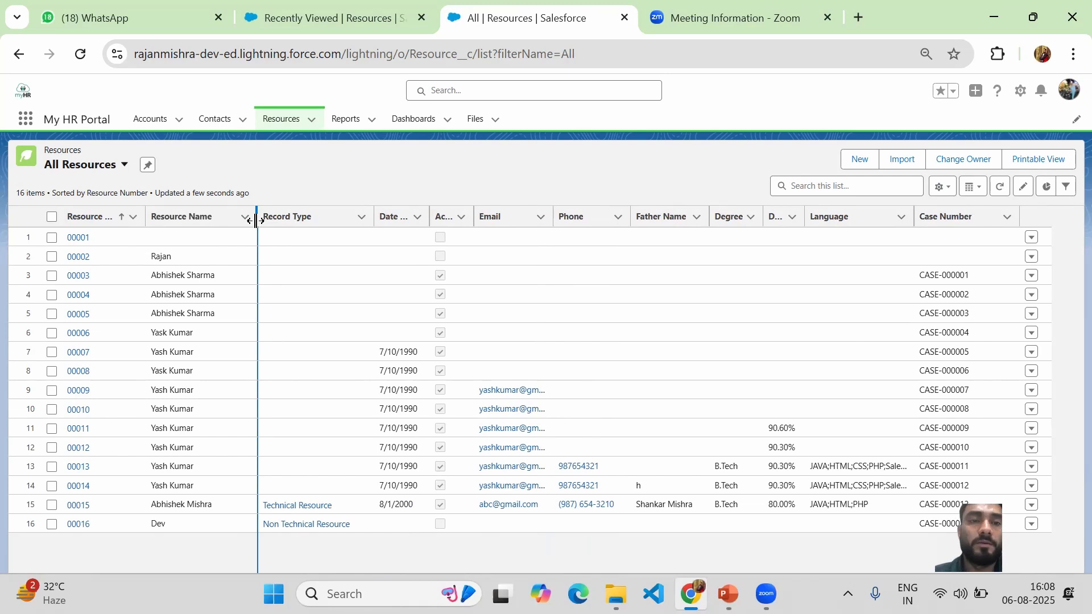
Step: Widen the Resource Name column slightly and sort the list by Resource Name, ascending and in descending order
{"action": "mouse_move", "coordinate": [255, 220]}
{"action": "left_mouse_down"}
{"action": "mouse_move", "coordinate": [310, 227]}
{"action": "mouse_move", "coordinate": [262, 224]}
{"action": "left_mouse_up"}
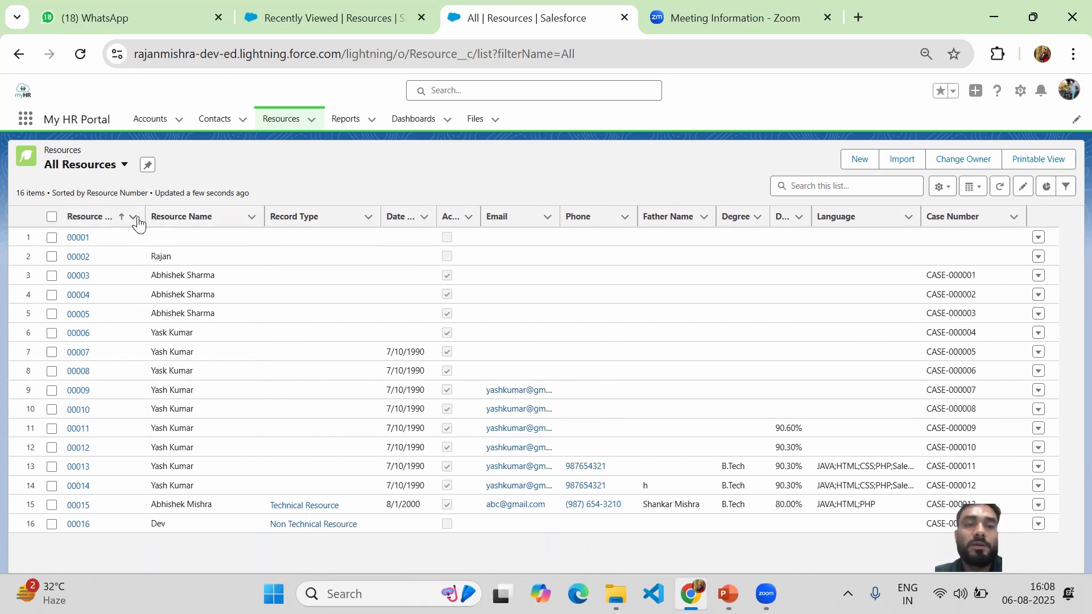
{"action": "left_click", "coordinate": [174, 222]}
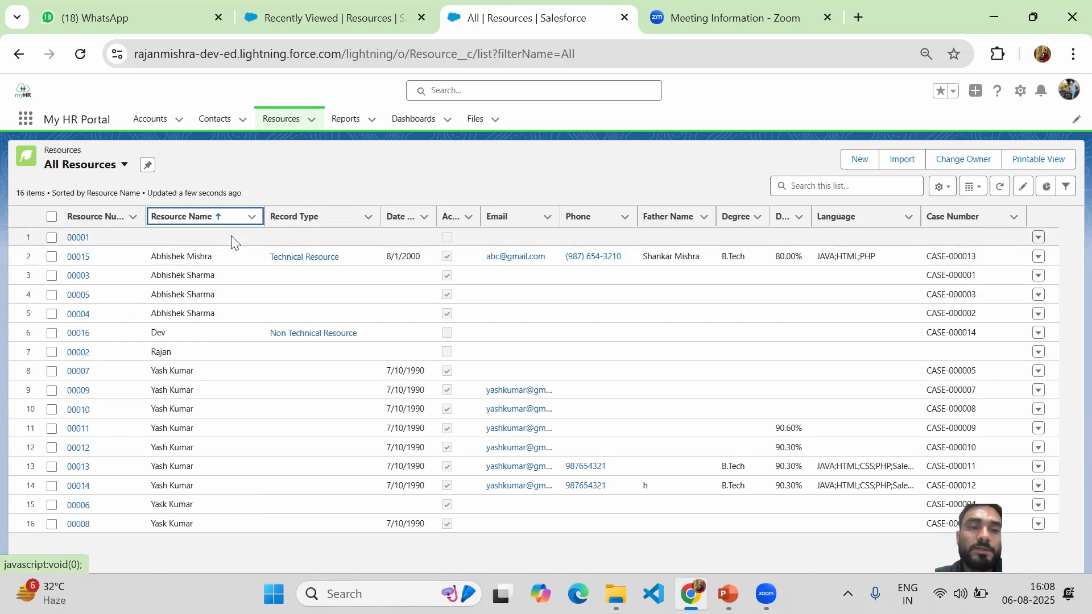
{"action": "left_click", "coordinate": [191, 222]}
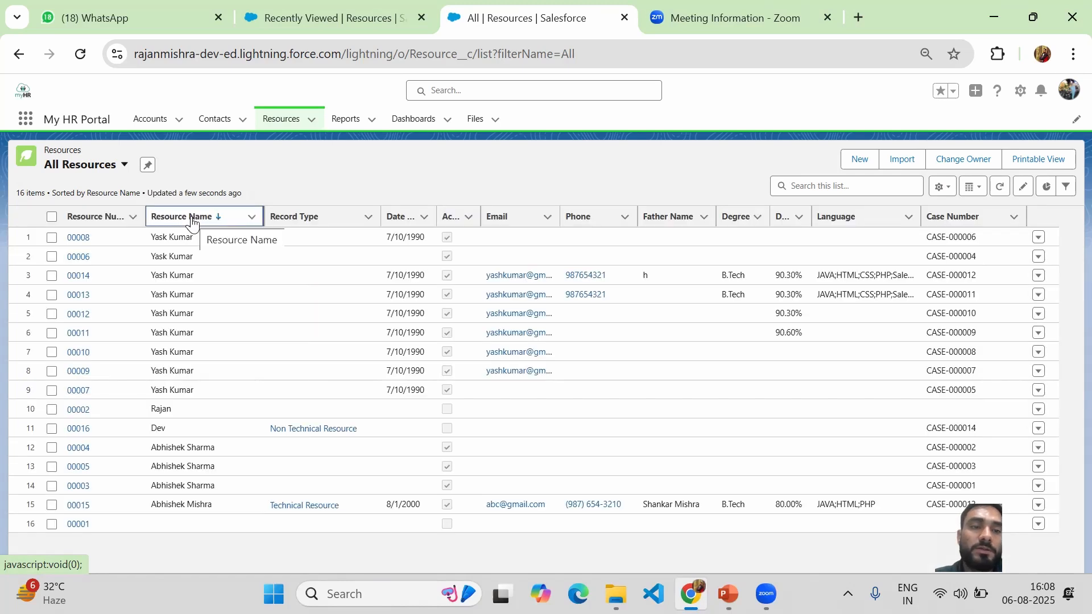
Step: Sort the list by Resource Number and by Record Type, each ascending and descending
{"action": "left_click", "coordinate": [94, 220]}
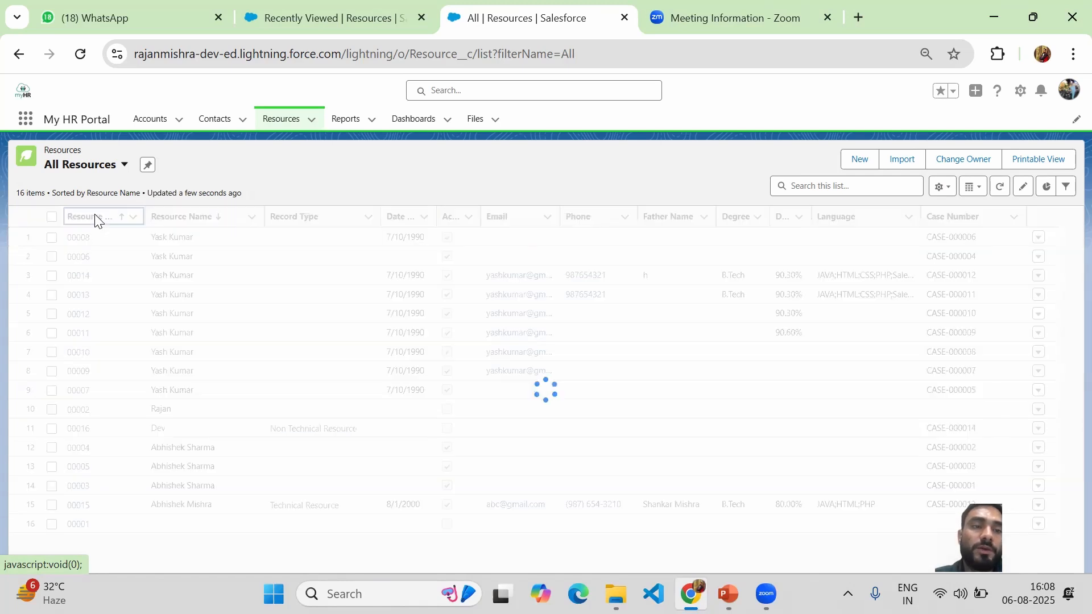
{"action": "left_click", "coordinate": [95, 222]}
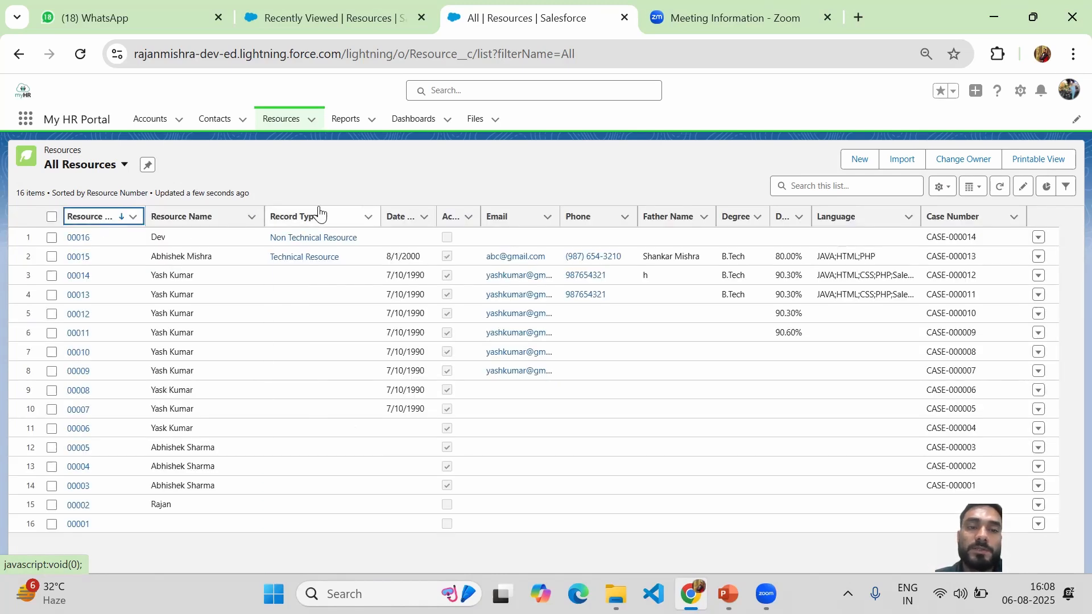
{"action": "left_click", "coordinate": [295, 220]}
{"action": "left_click", "coordinate": [295, 219]}
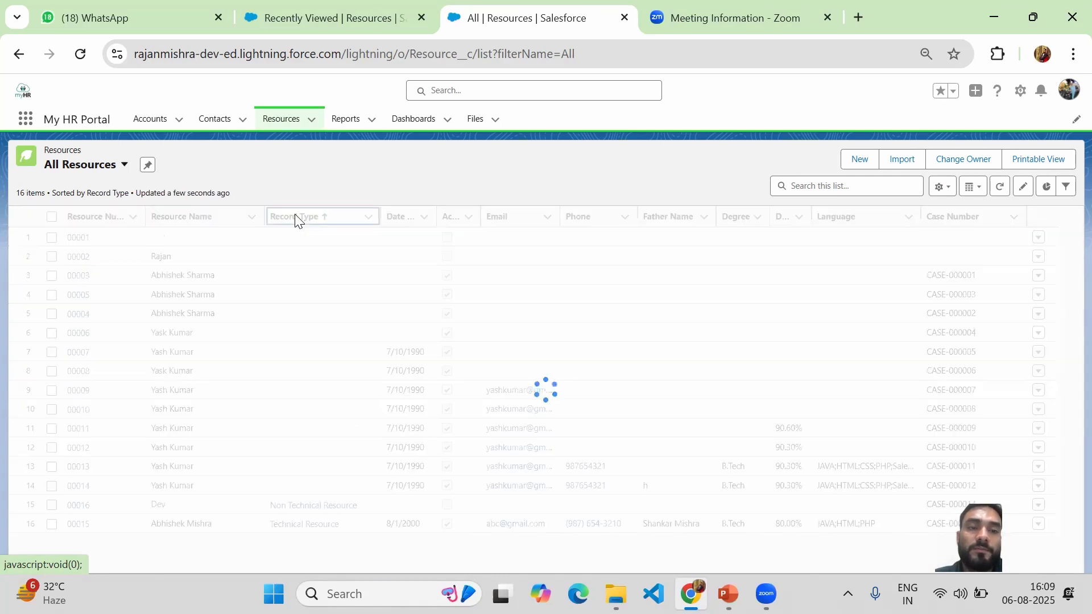
Step: Sort the list by Email in descending order and narrow the Phone column slightly
{"action": "left_click", "coordinate": [498, 216]}
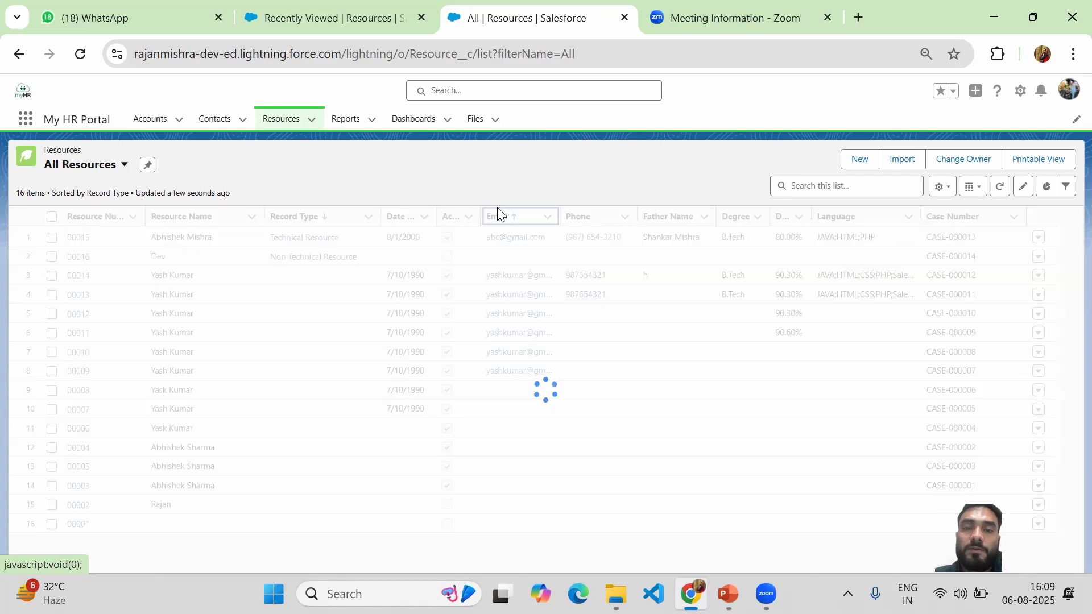
{"action": "left_click", "coordinate": [497, 216]}
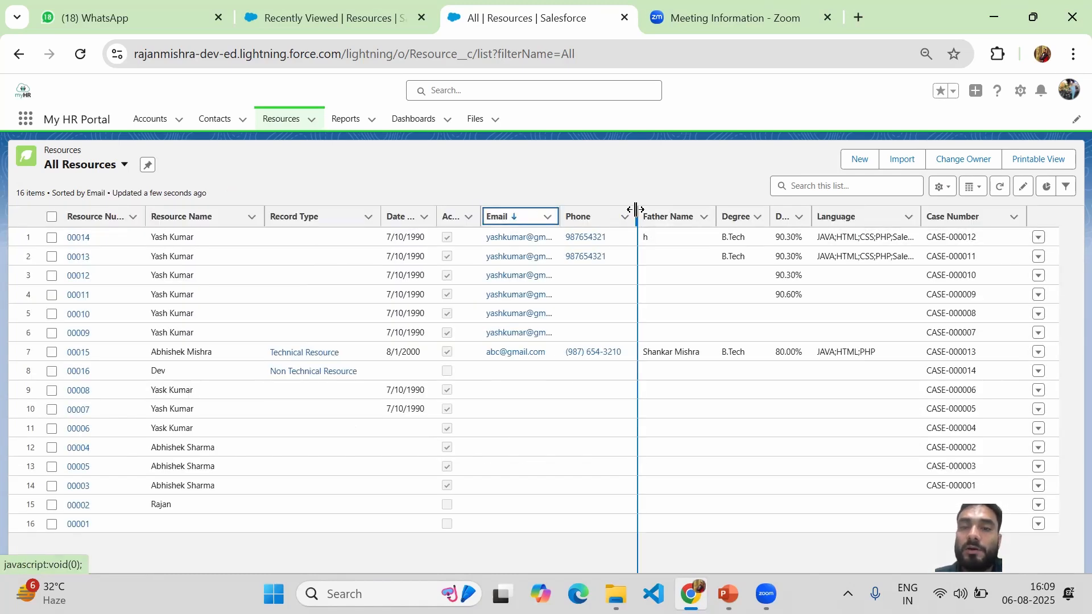
{"action": "mouse_move", "coordinate": [635, 209]}
{"action": "left_mouse_down"}
{"action": "mouse_move", "coordinate": [677, 213]}
{"action": "mouse_move", "coordinate": [636, 215]}
{"action": "left_mouse_up"}
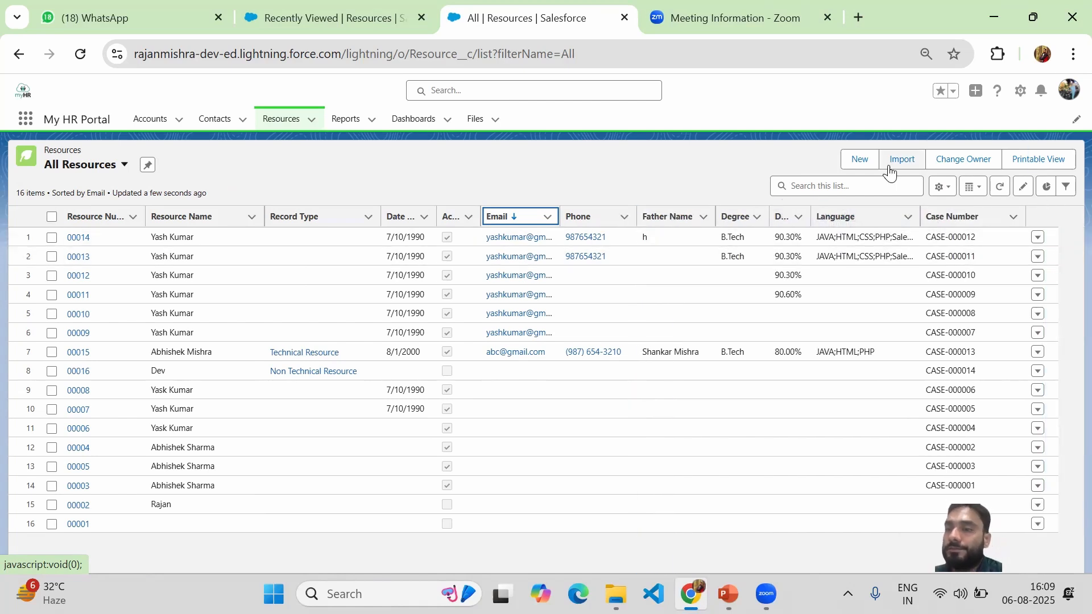
Step: Display the list as Kanban and save its settings with Summarize By set to None and Group By set to Degree
{"action": "left_click", "coordinate": [942, 186]}
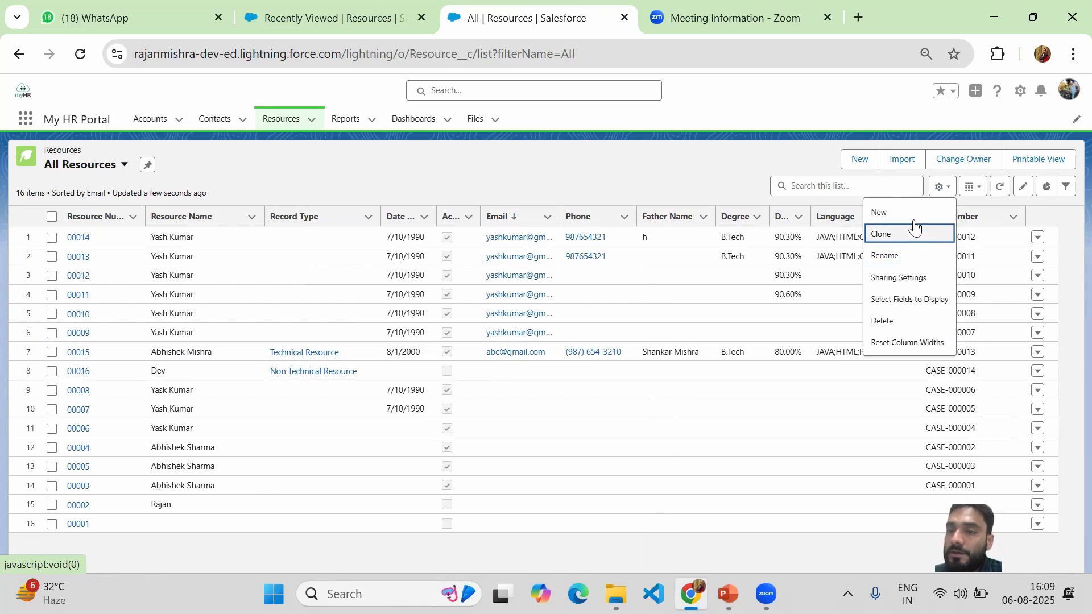
{"action": "left_click", "coordinate": [973, 188]}
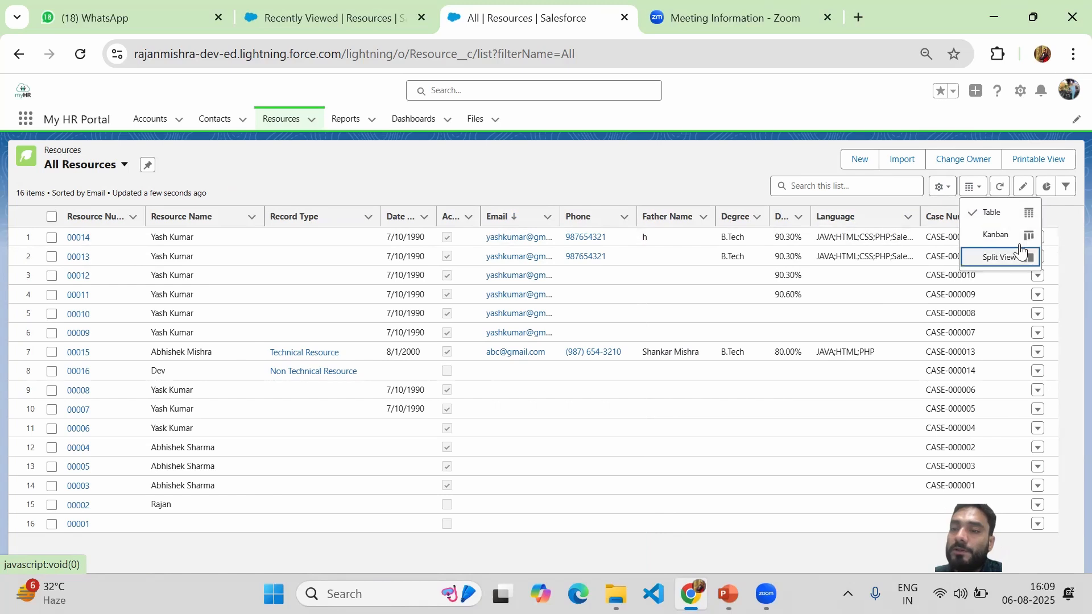
{"action": "left_click", "coordinate": [988, 242]}
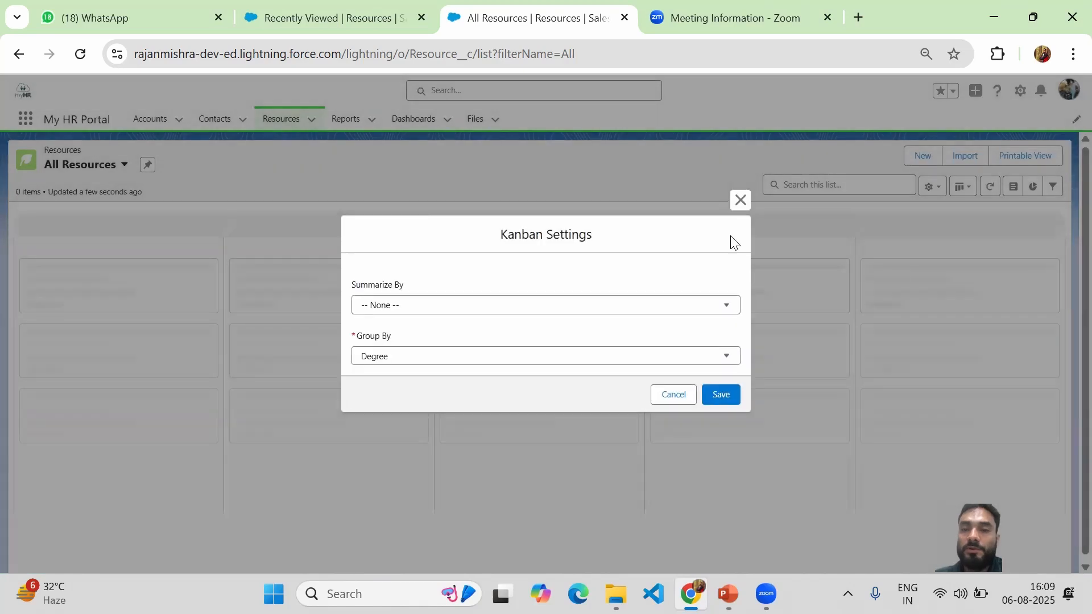
{"action": "left_click", "coordinate": [722, 394]}
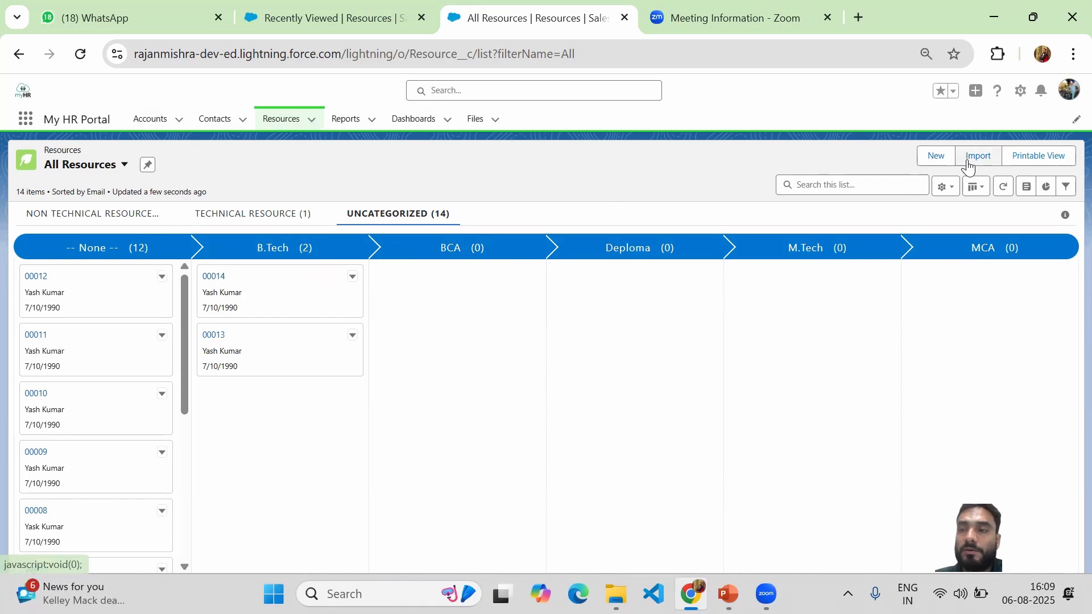
Step: Change the All Resources list display from Kanban to Split View
{"action": "left_click", "coordinate": [977, 187]}
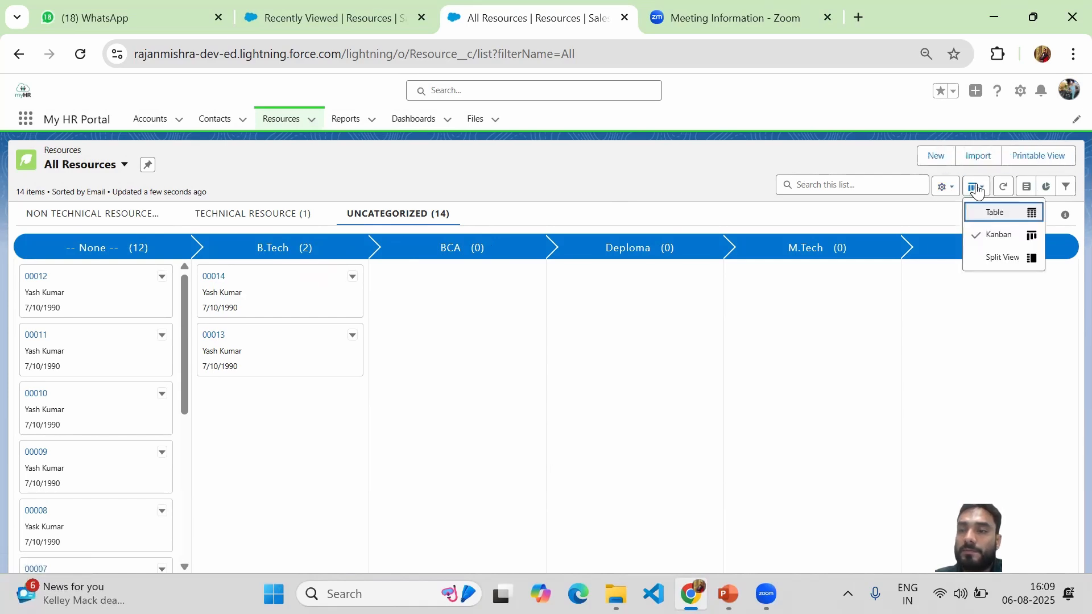
{"action": "left_click", "coordinate": [1008, 236]}
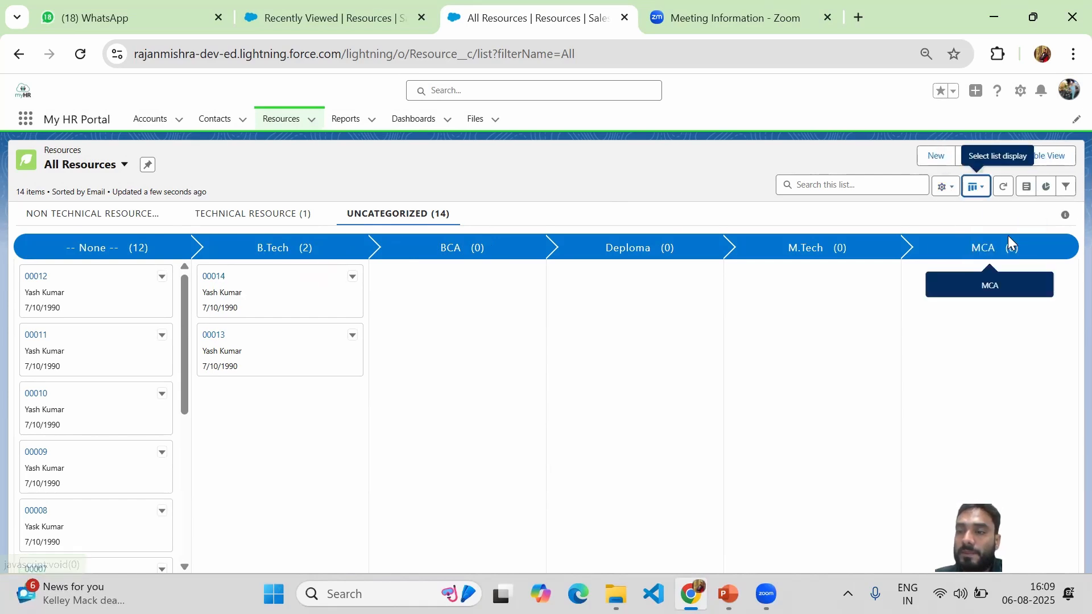
{"action": "left_click", "coordinate": [979, 188]}
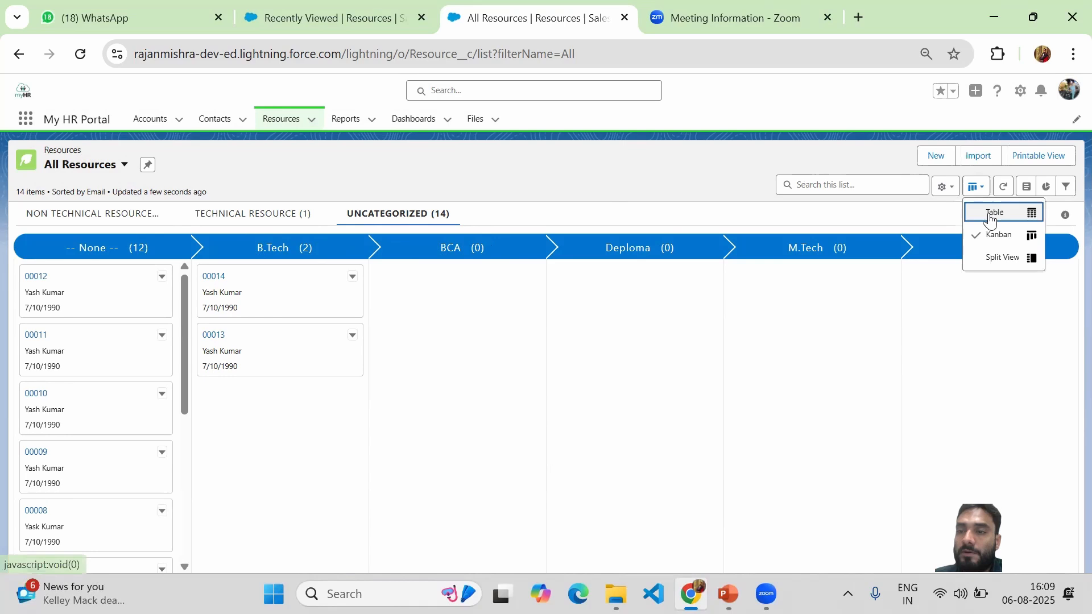
{"action": "left_click", "coordinate": [990, 258]}
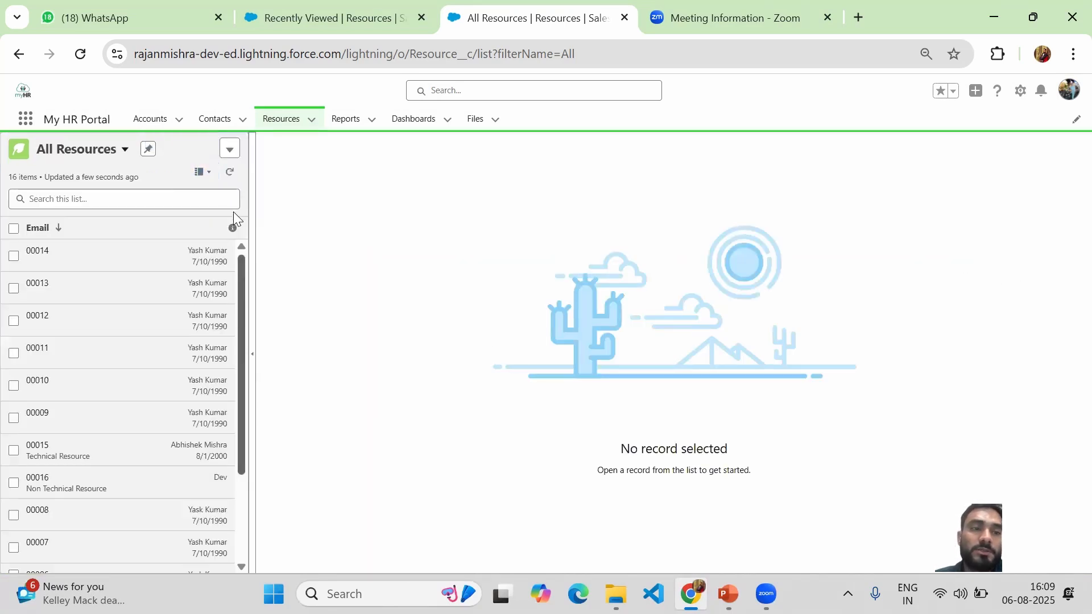
{"action": "left_click_drag", "start_coordinate": [242, 325], "coordinate": [232, 166]}
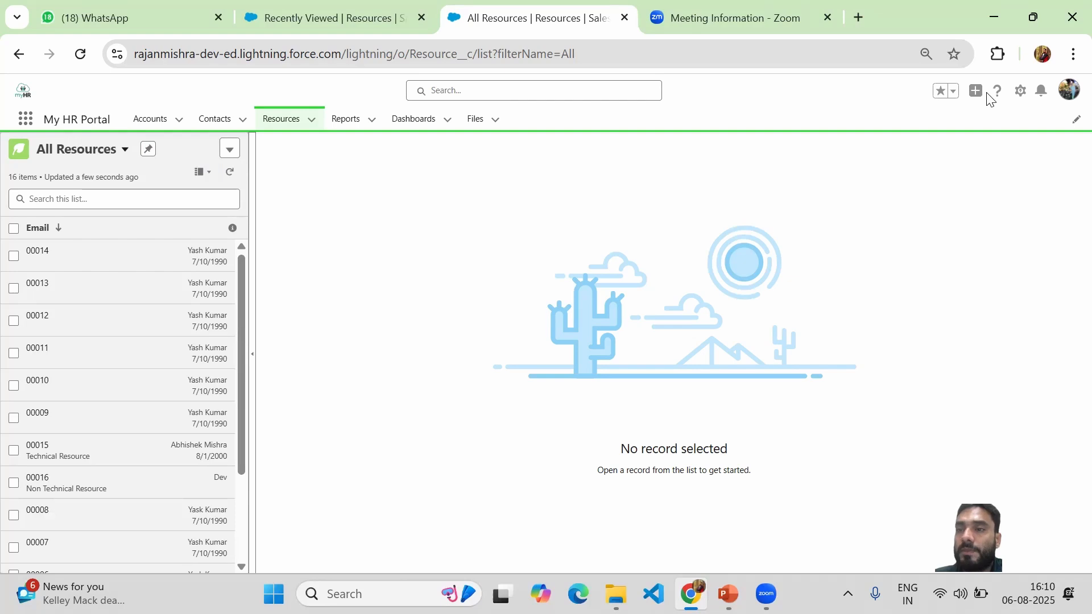
Step: Return the All Resources list to the Table display and refresh the list data
{"action": "left_click", "coordinate": [210, 173]}
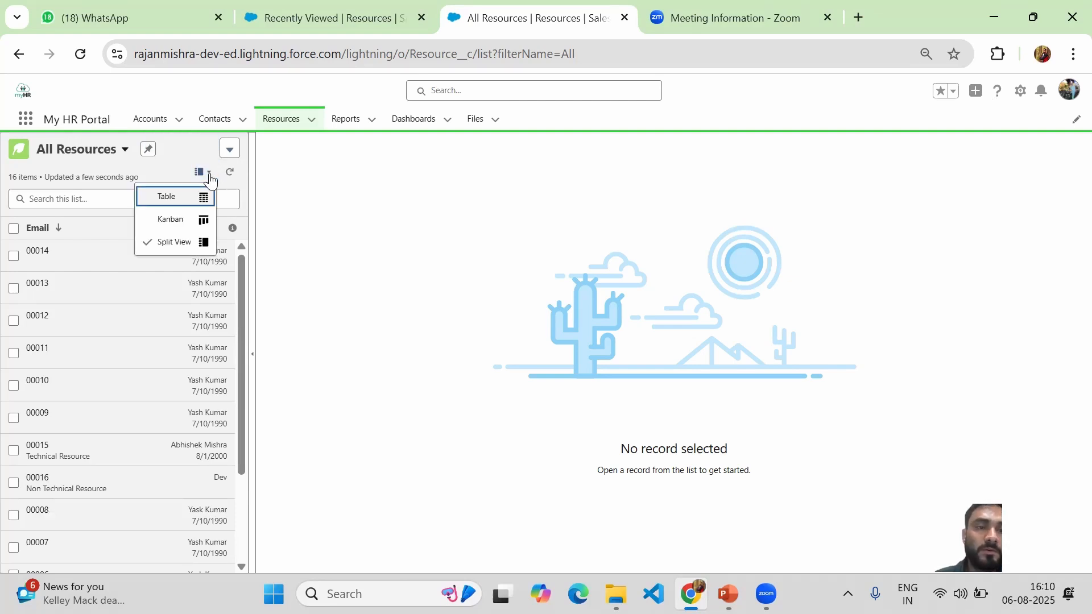
{"action": "left_click", "coordinate": [167, 199]}
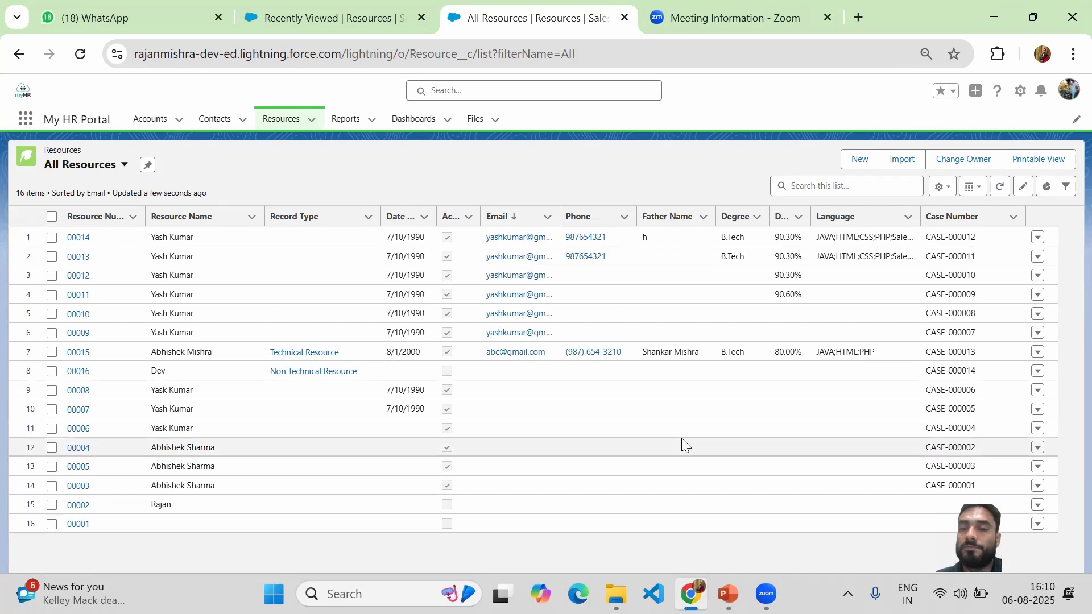
{"action": "left_click", "coordinate": [1002, 192]}
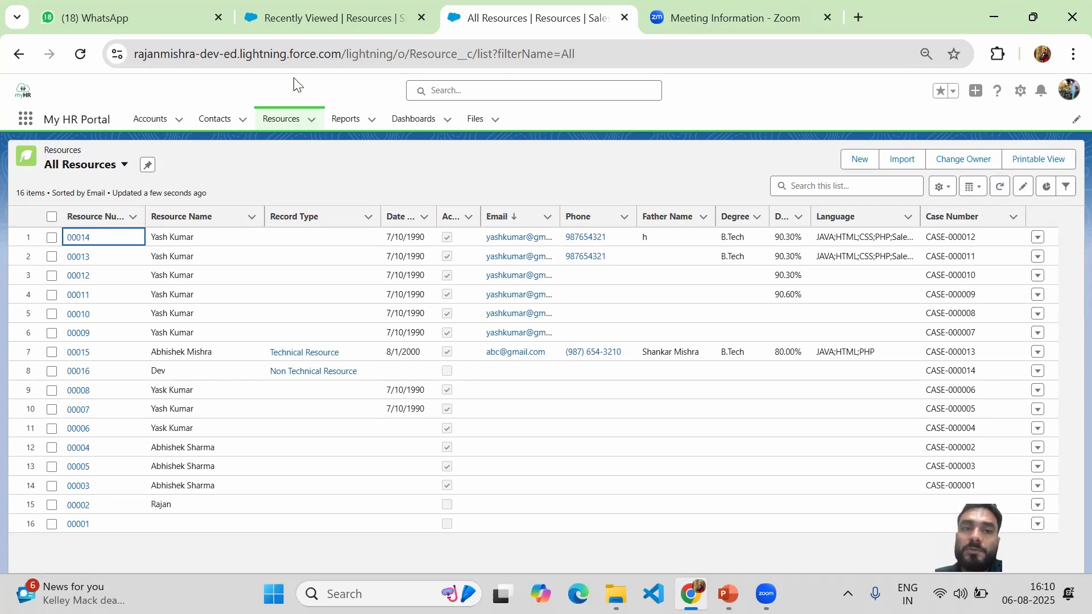
{"action": "left_click", "coordinate": [283, 56]}
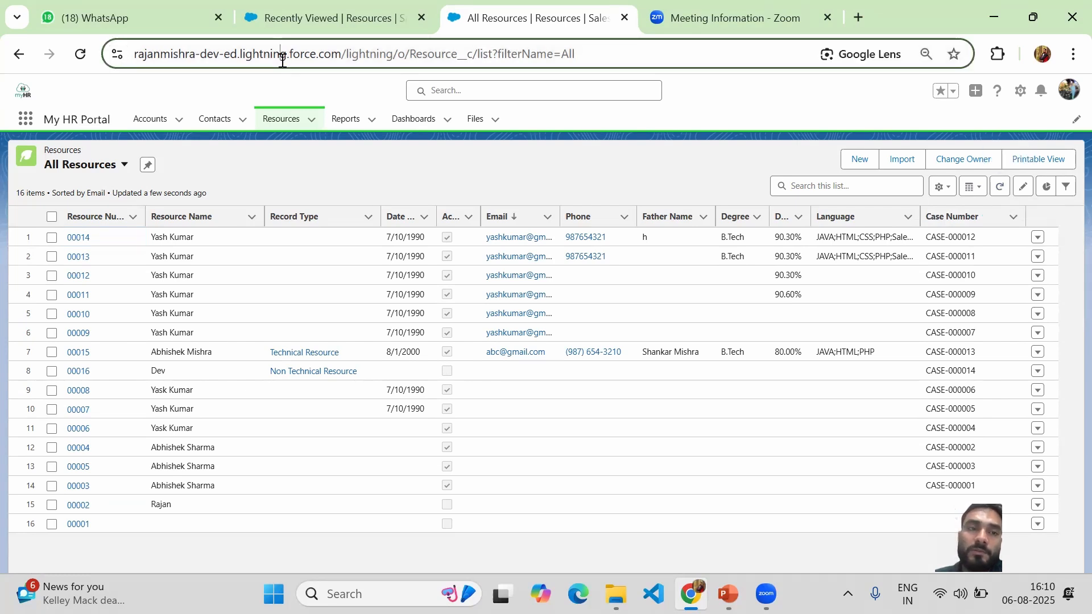
{"action": "left_click", "coordinate": [685, 121]}
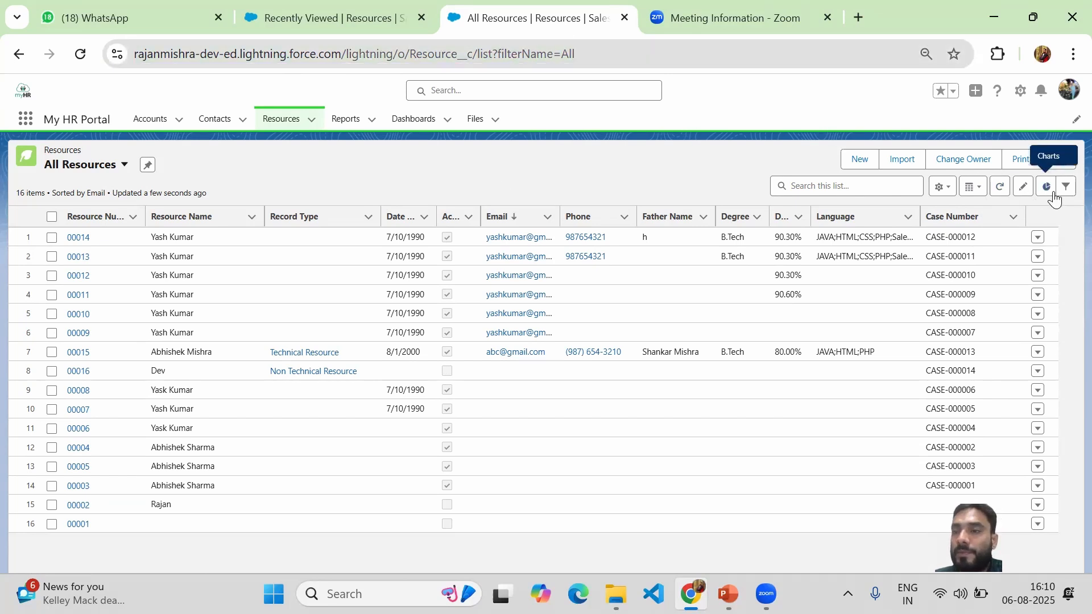
Step: Try to edit the Resource Name of records 00013 and 00012 inline in the list
{"action": "left_click", "coordinate": [1022, 192]}
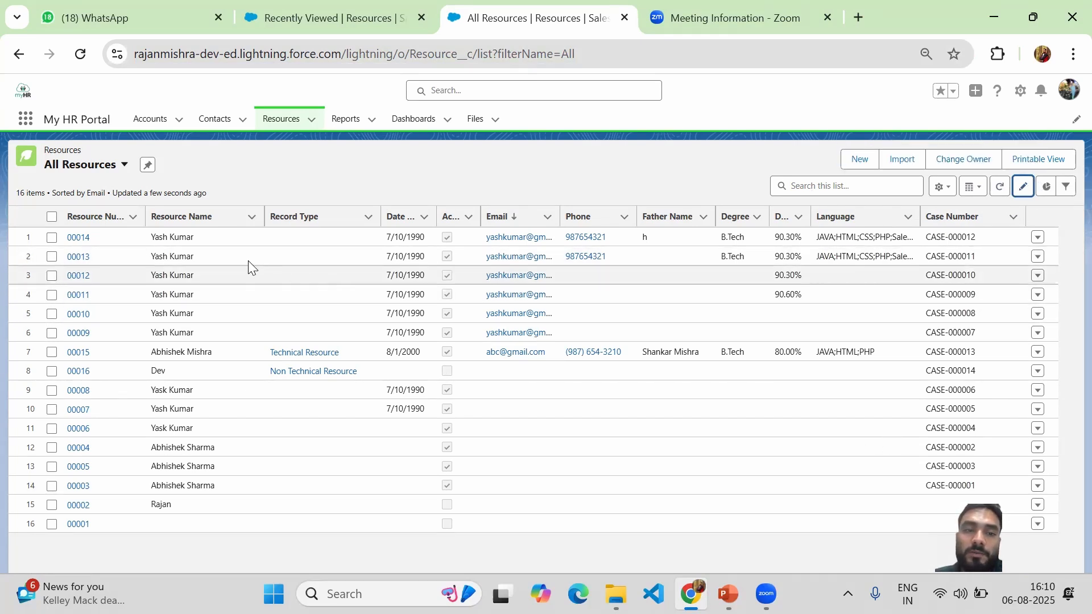
{"action": "left_click", "coordinate": [199, 256]}
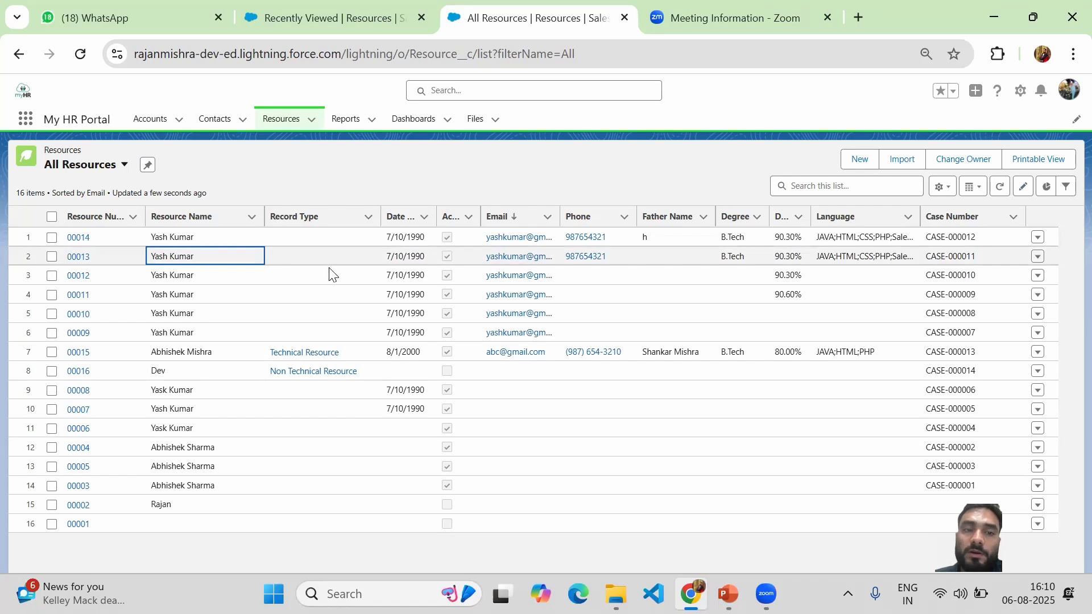
{"action": "left_click", "coordinate": [1023, 187]}
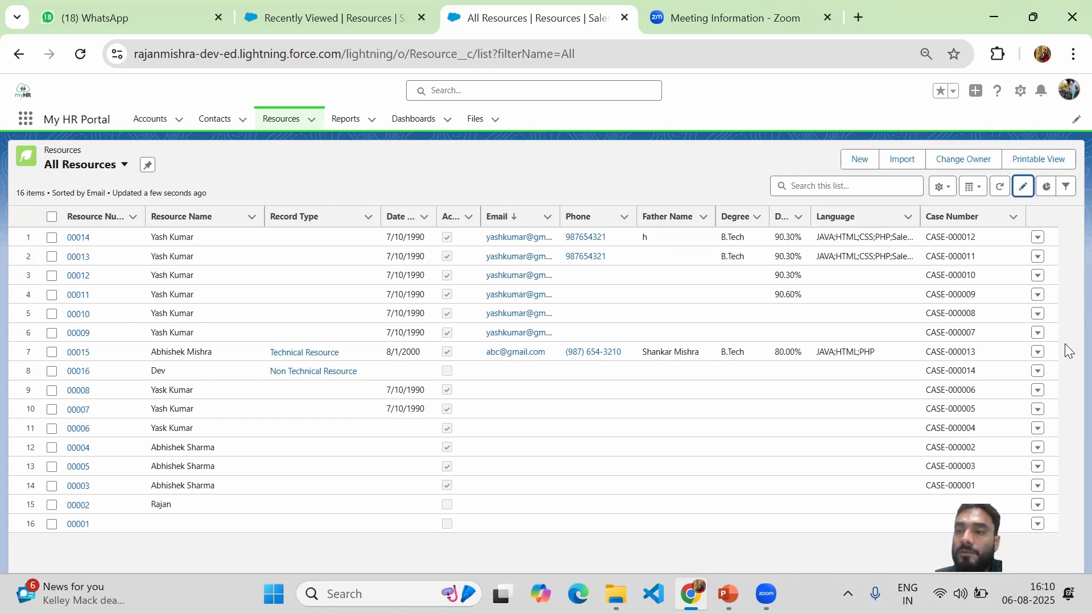
{"action": "left_click", "coordinate": [182, 276]}
{"action": "double_click", "coordinate": [182, 276]}
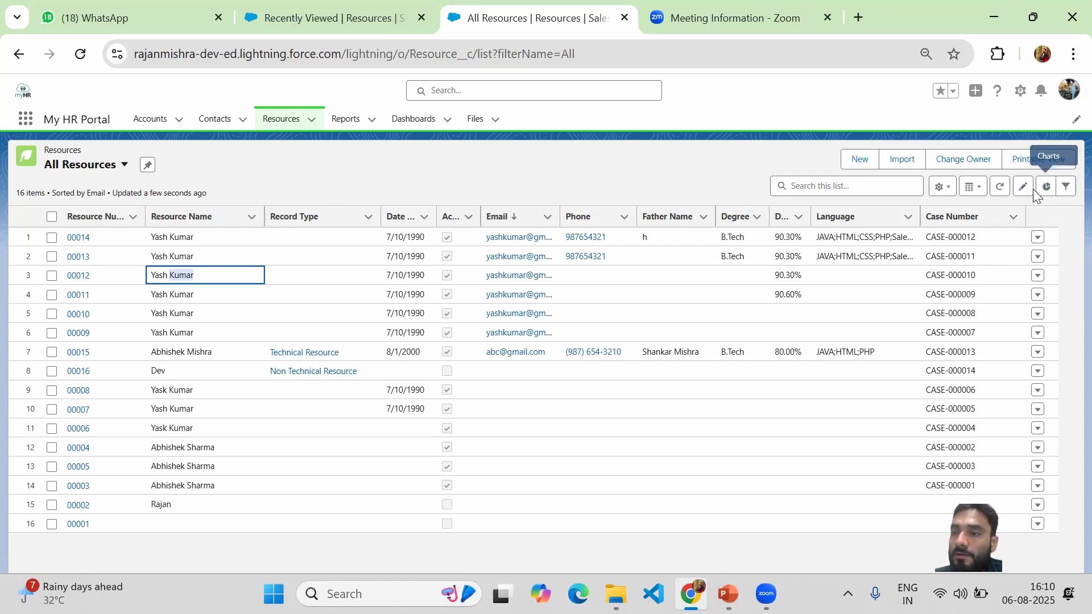
Step: Add a list view filter where the Active field equals True
{"action": "left_click", "coordinate": [1066, 191]}
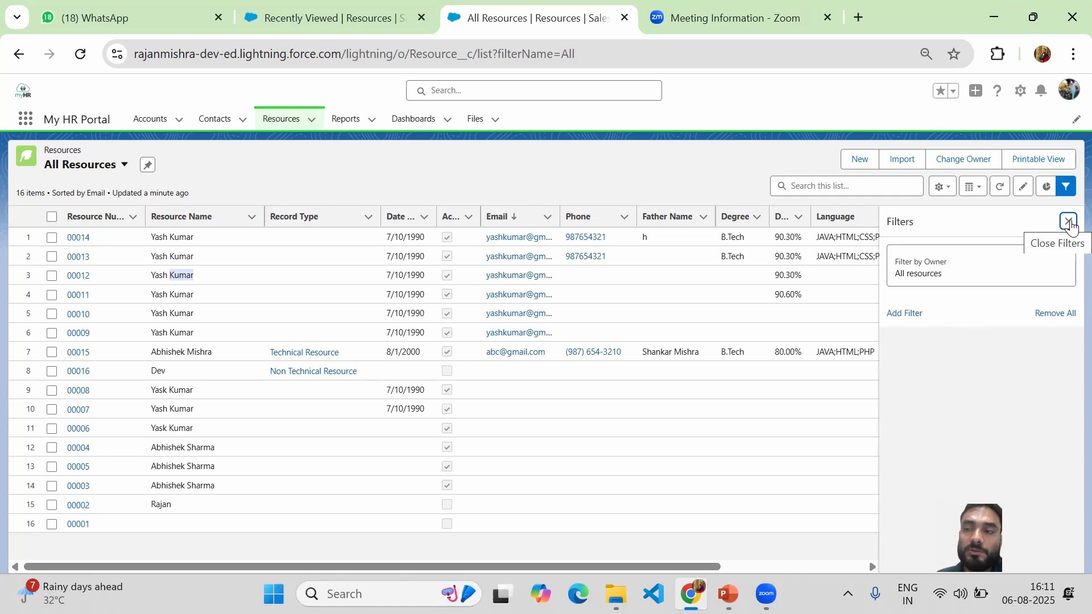
{"action": "left_click", "coordinate": [499, 159]}
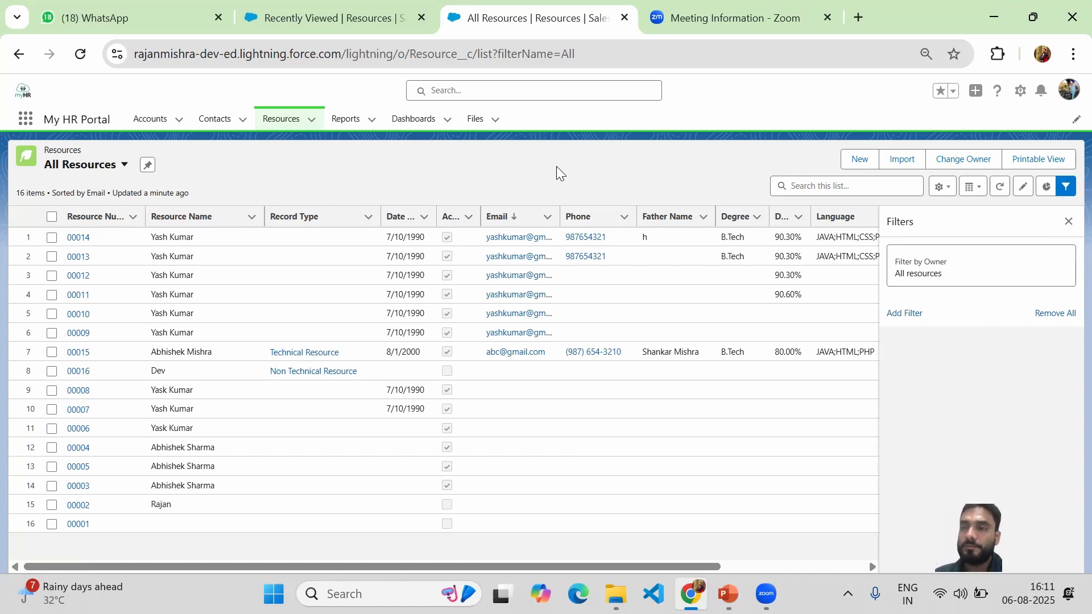
{"action": "left_click", "coordinate": [904, 314]}
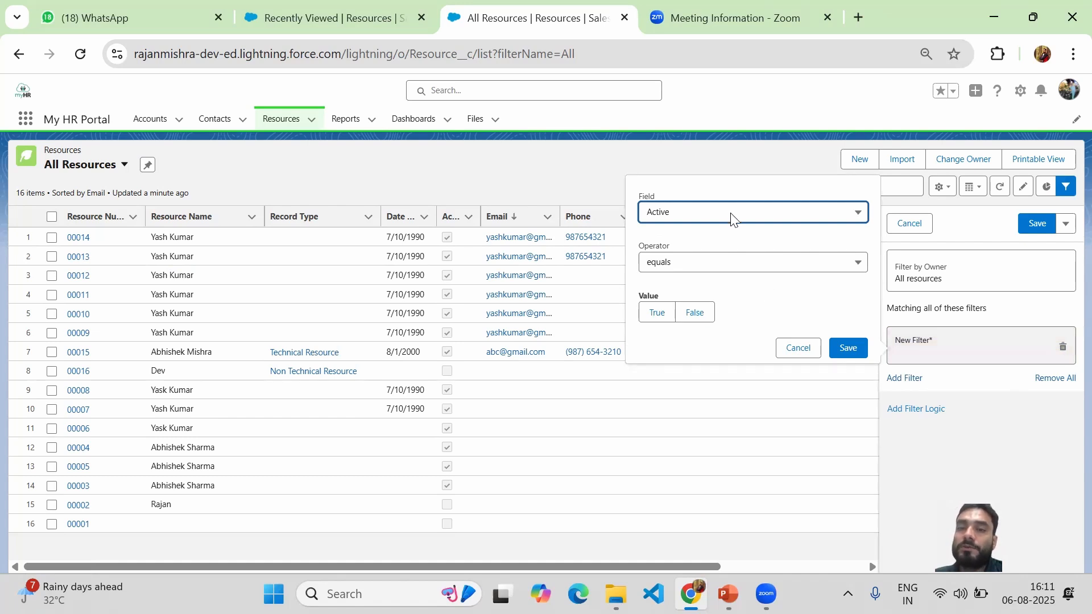
{"action": "left_click", "coordinate": [691, 221]}
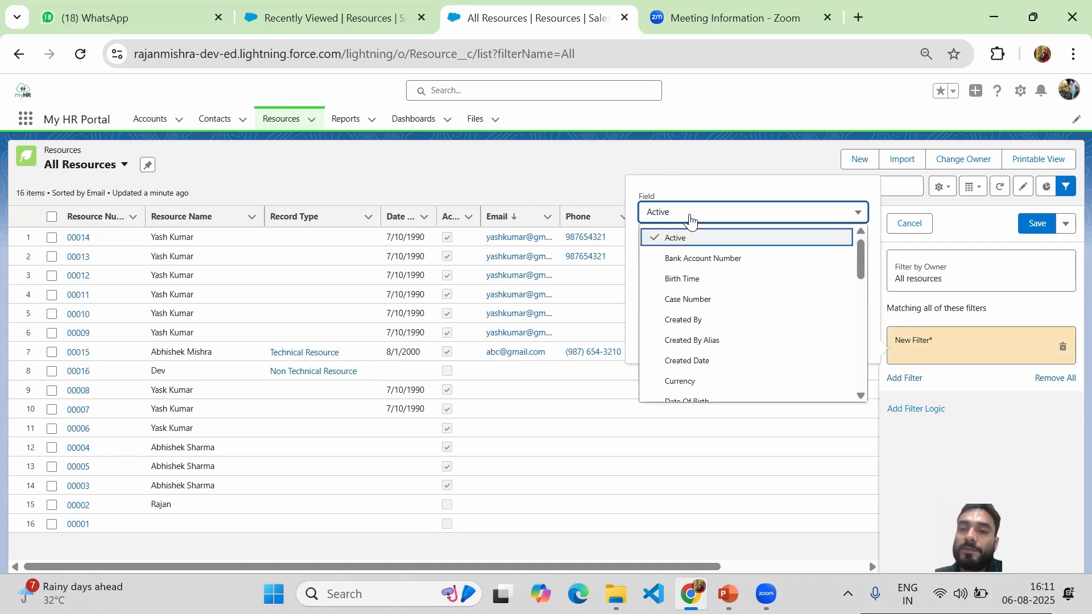
{"action": "left_click", "coordinate": [691, 221]}
{"action": "left_click", "coordinate": [691, 221]}
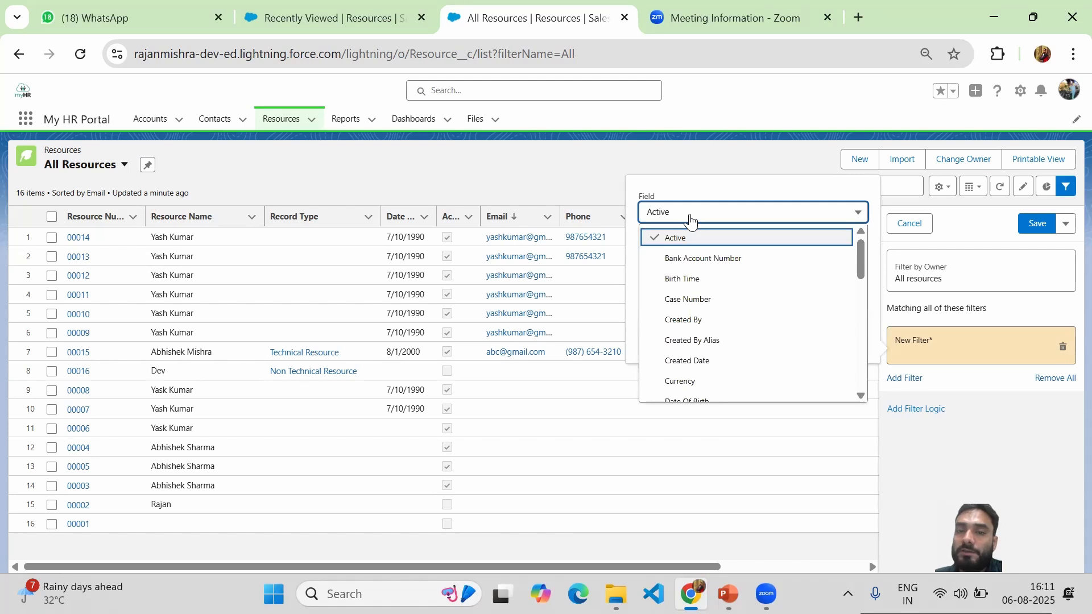
{"action": "left_click", "coordinate": [694, 215]}
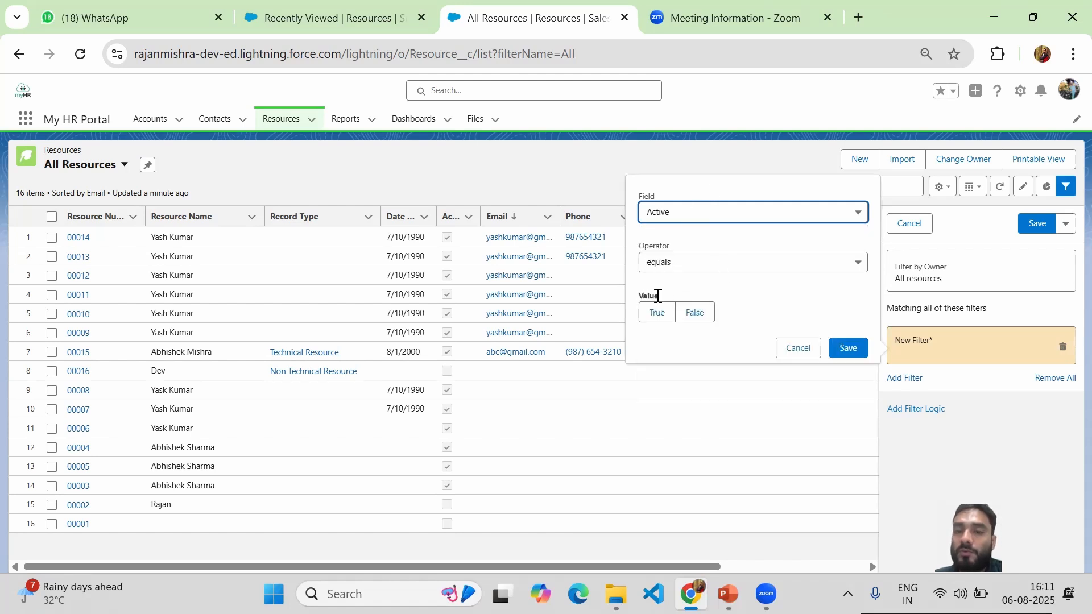
{"action": "left_click", "coordinate": [654, 315]}
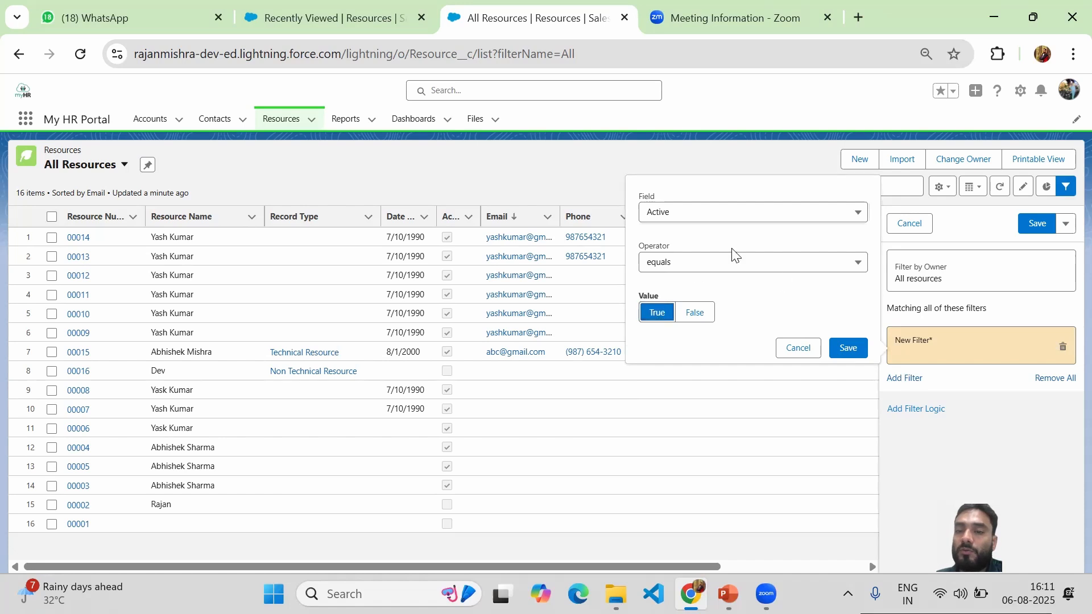
{"action": "left_click", "coordinate": [846, 349]}
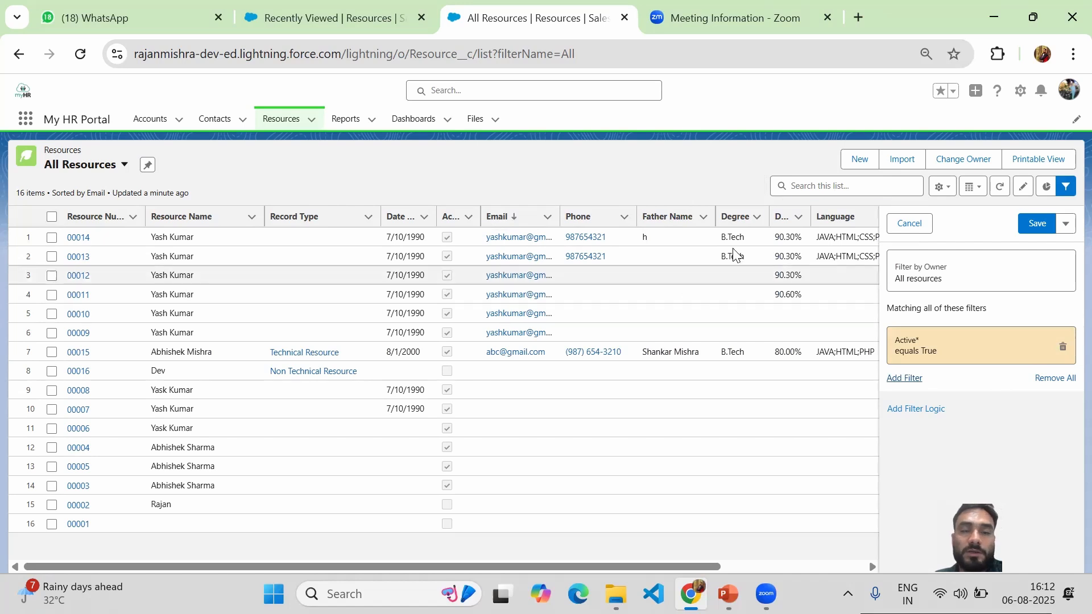
Step: Save the Active filter on the All Resources list view and close the filter settings
{"action": "left_click", "coordinate": [1034, 226]}
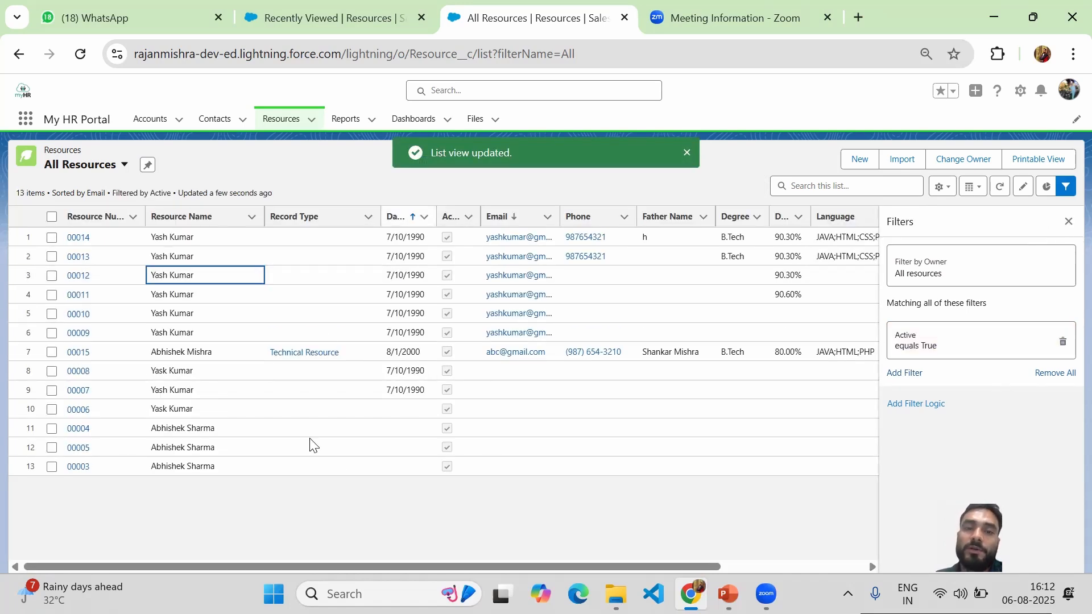
{"action": "left_click", "coordinate": [688, 153]}
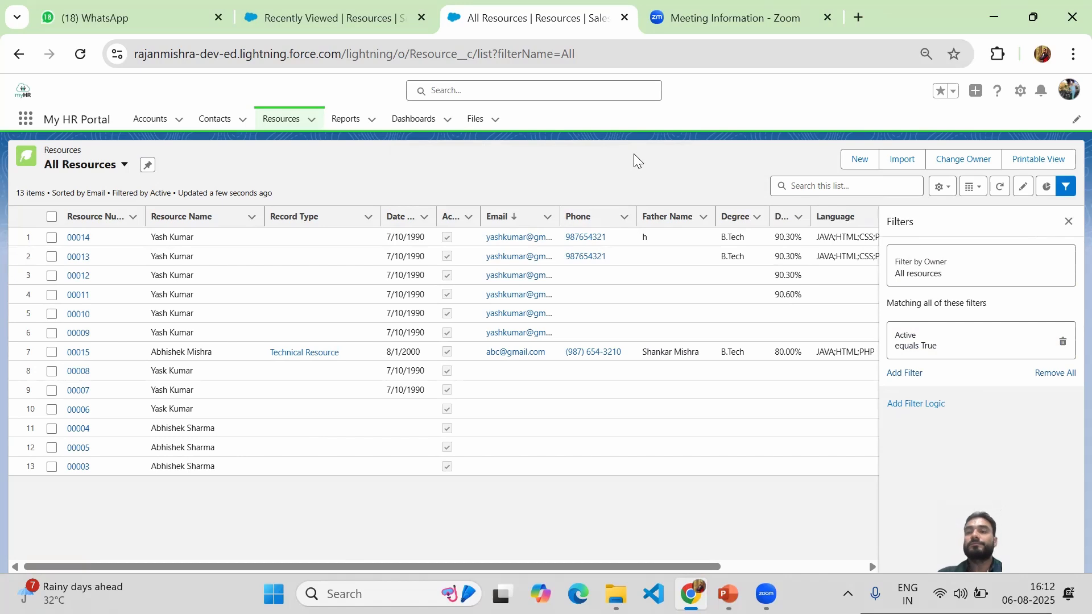
{"action": "left_click", "coordinate": [1069, 223]}
Step: Create a new list view named Active Resources that all users can see
{"action": "left_click", "coordinate": [942, 186]}
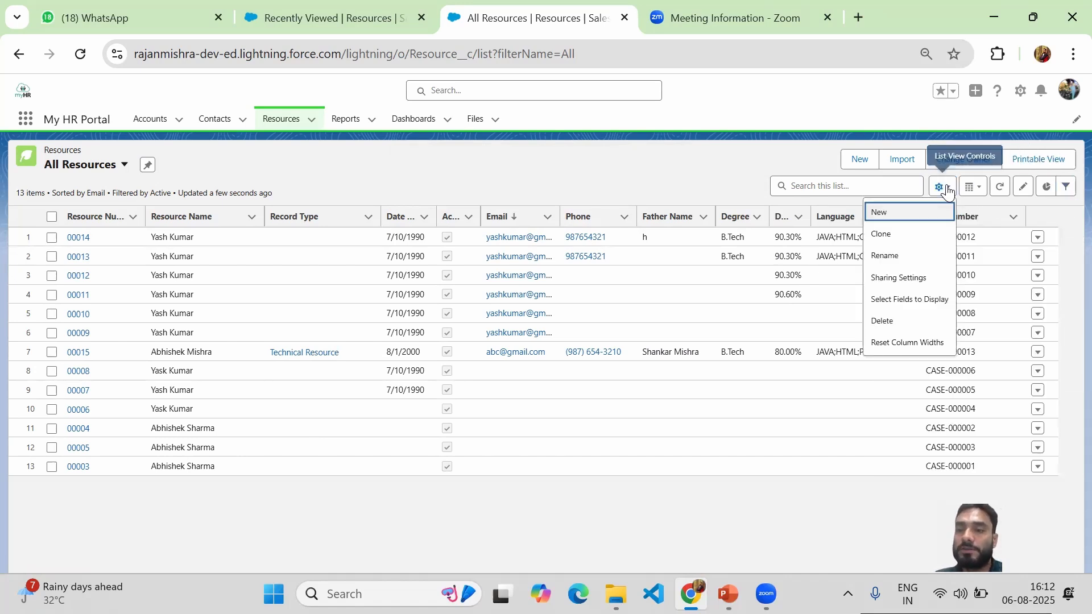
{"action": "left_click", "coordinate": [883, 216]}
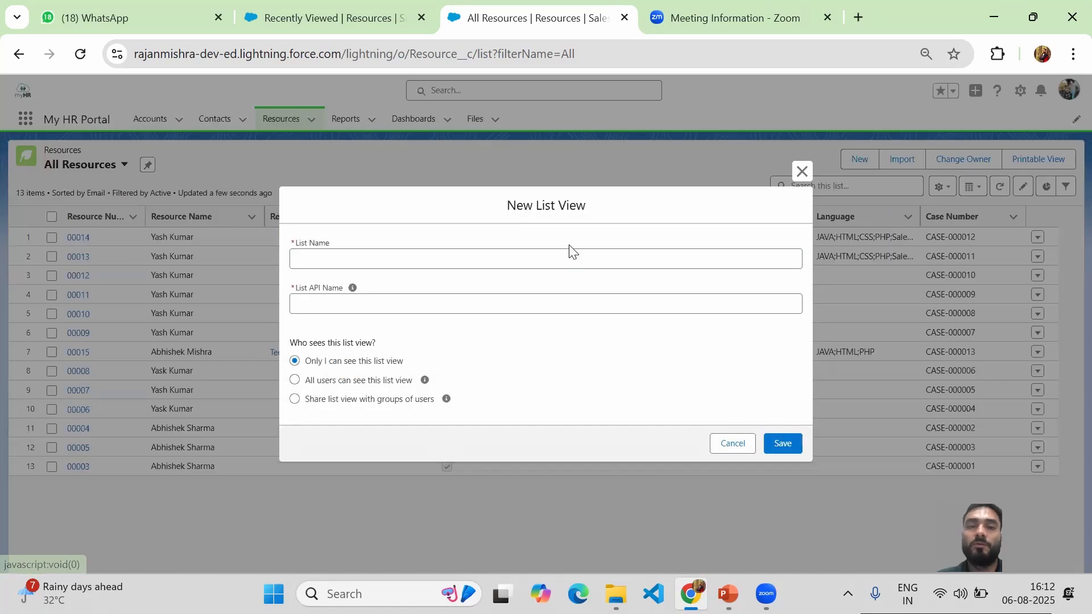
{"action": "left_click", "coordinate": [330, 260]}
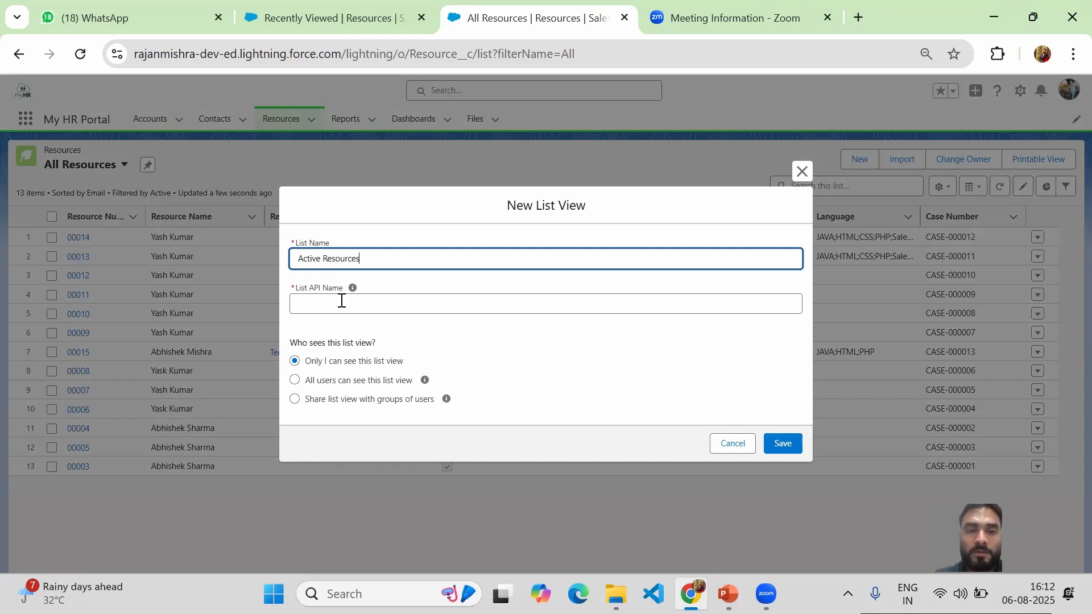
{"action": "left_click", "coordinate": [317, 306]}
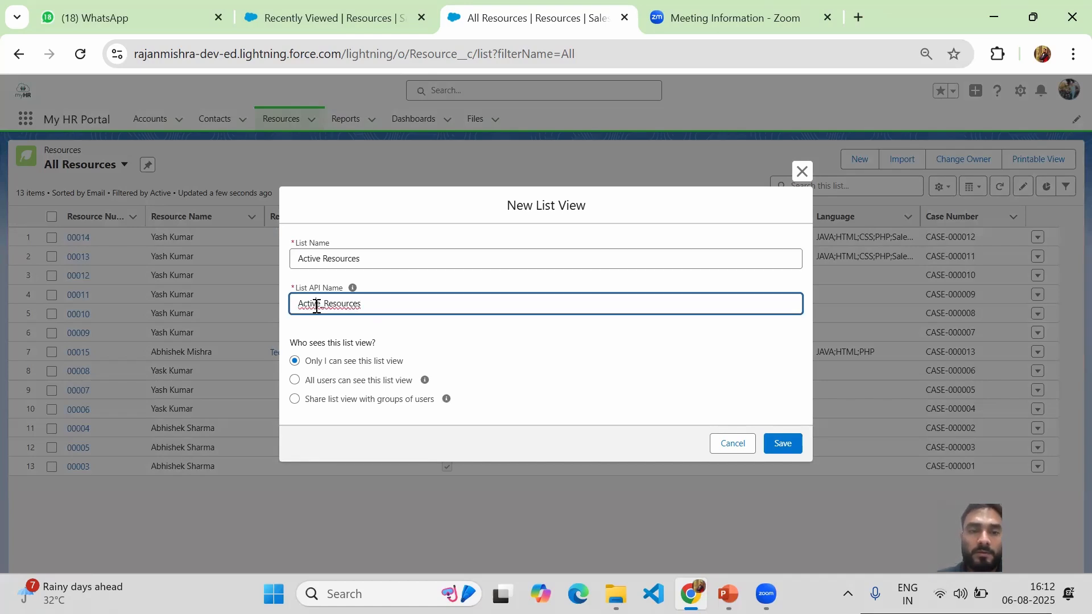
{"action": "left_click", "coordinate": [306, 383]}
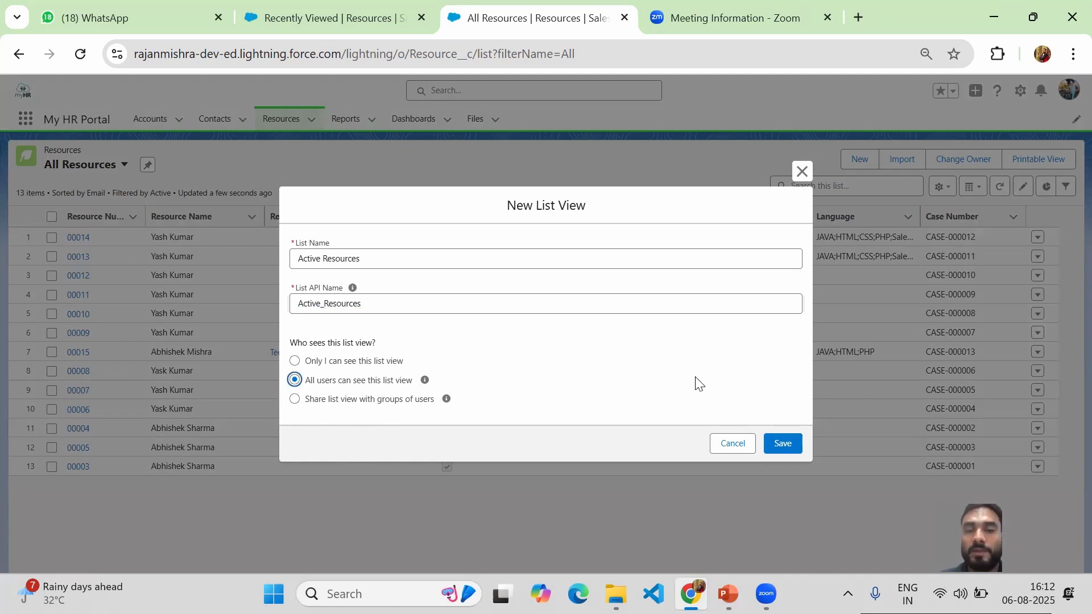
{"action": "left_click", "coordinate": [780, 446]}
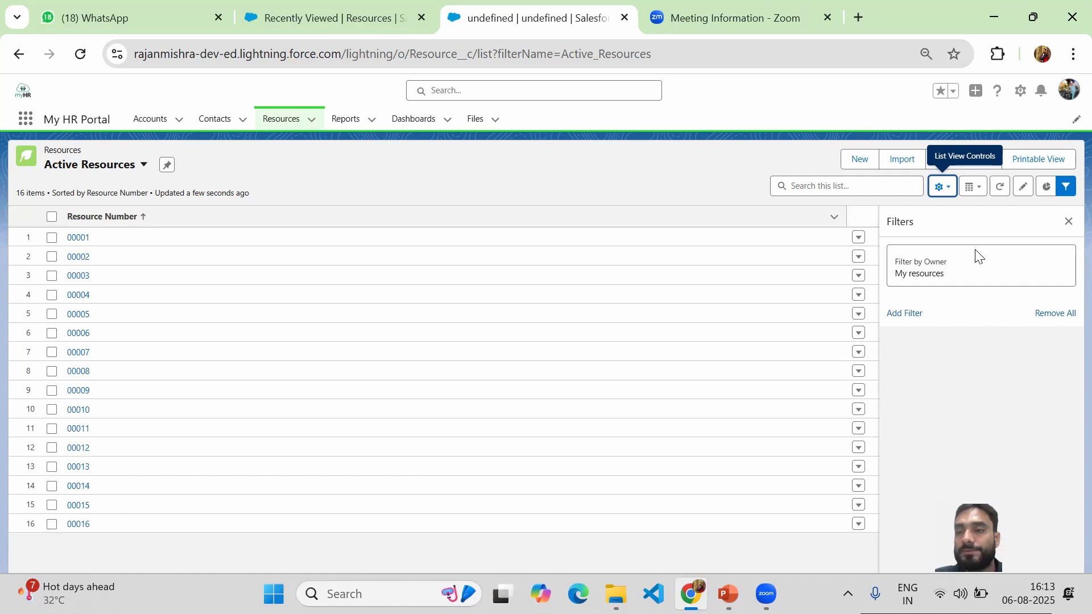
Step: Add Resource Name and Phone to the visible fields of the Active Resources list view
{"action": "left_click", "coordinate": [944, 189]}
{"action": "left_click", "coordinate": [907, 302]}
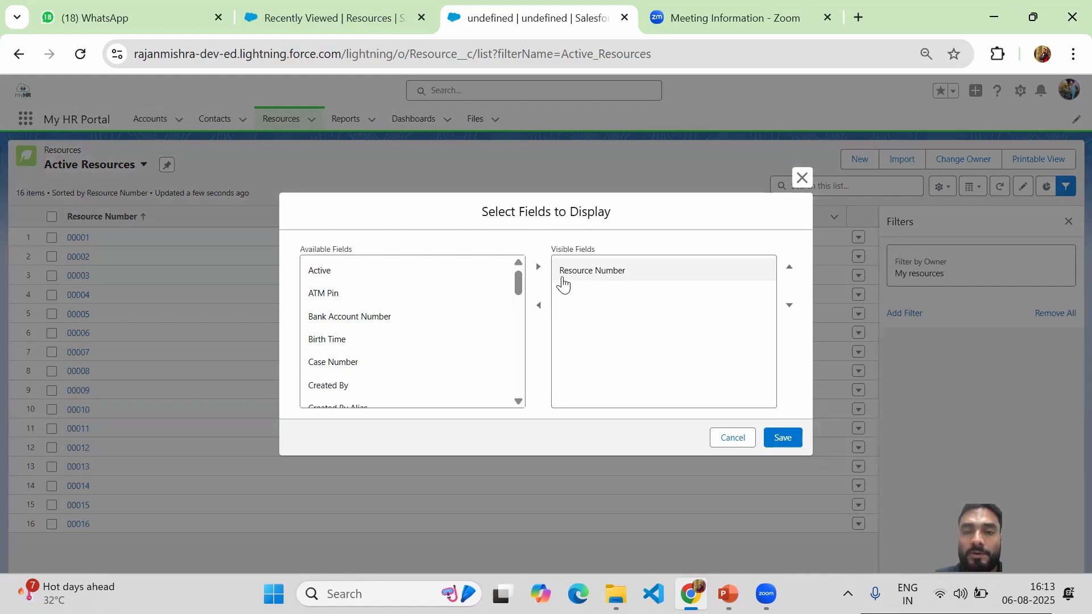
{"action": "left_click_drag", "start_coordinate": [517, 291], "coordinate": [518, 392]}
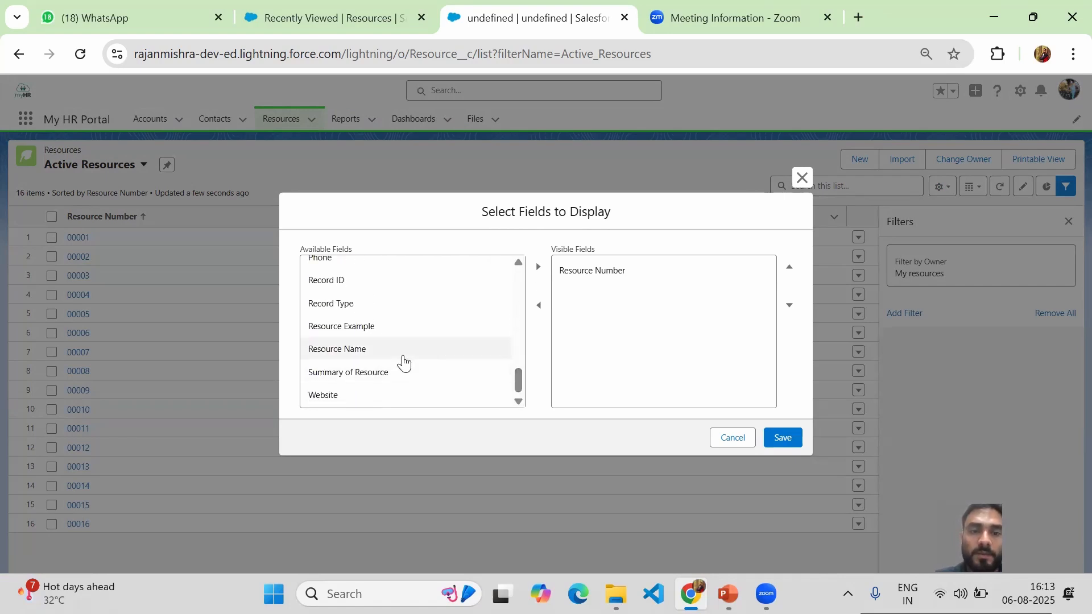
{"action": "left_click", "coordinate": [367, 354]}
{"action": "left_click", "coordinate": [539, 271]}
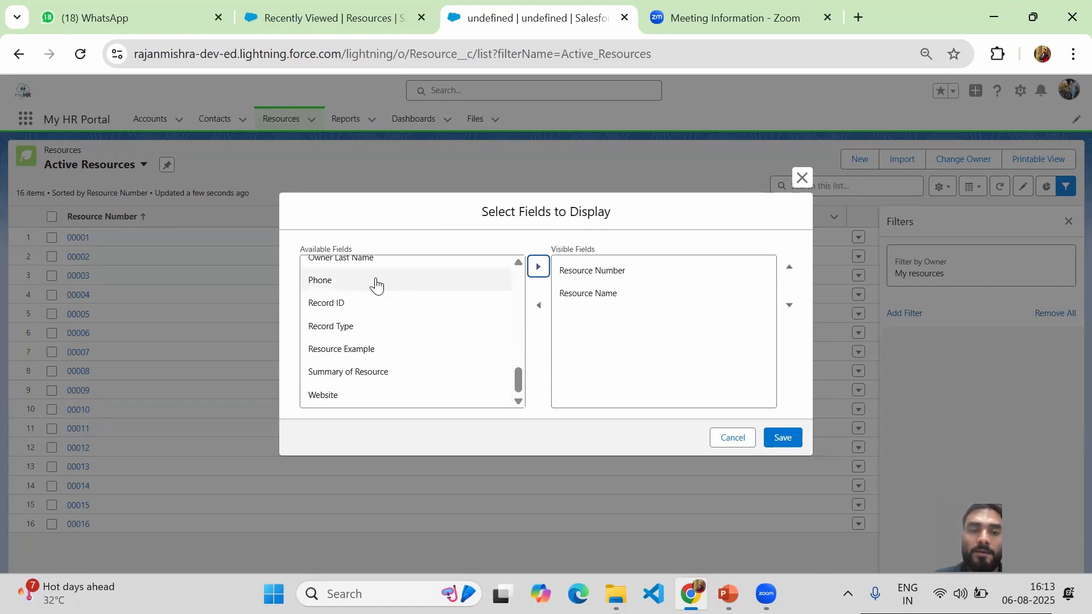
{"action": "left_click", "coordinate": [348, 282]}
{"action": "left_click", "coordinate": [539, 268]}
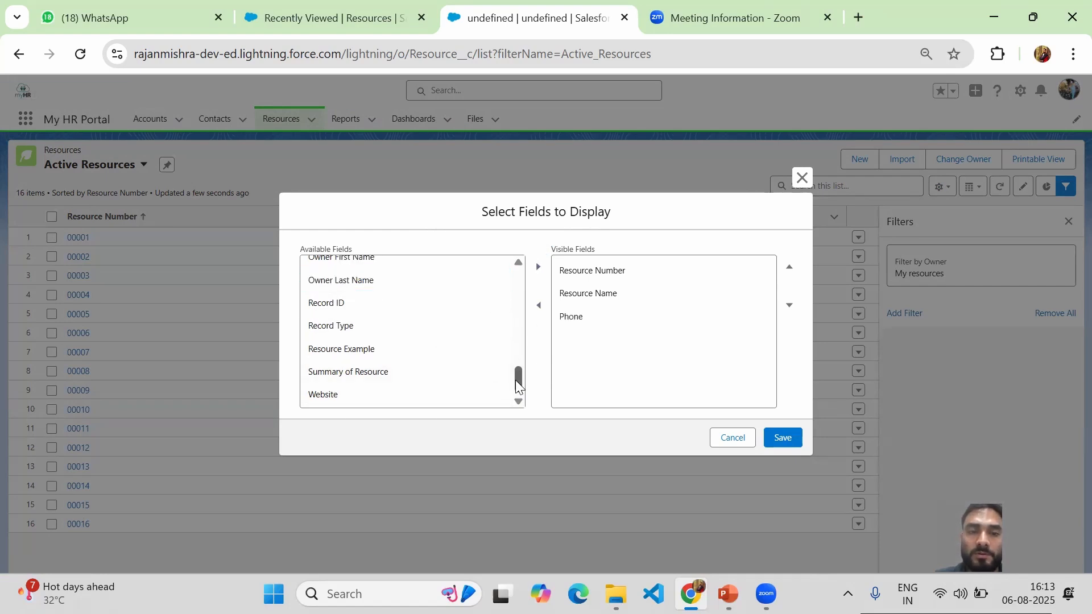
Step: Add Email, Date Of Birth and Degree to the list view's visible fields
{"action": "left_click_drag", "start_coordinate": [516, 381], "coordinate": [508, 336]}
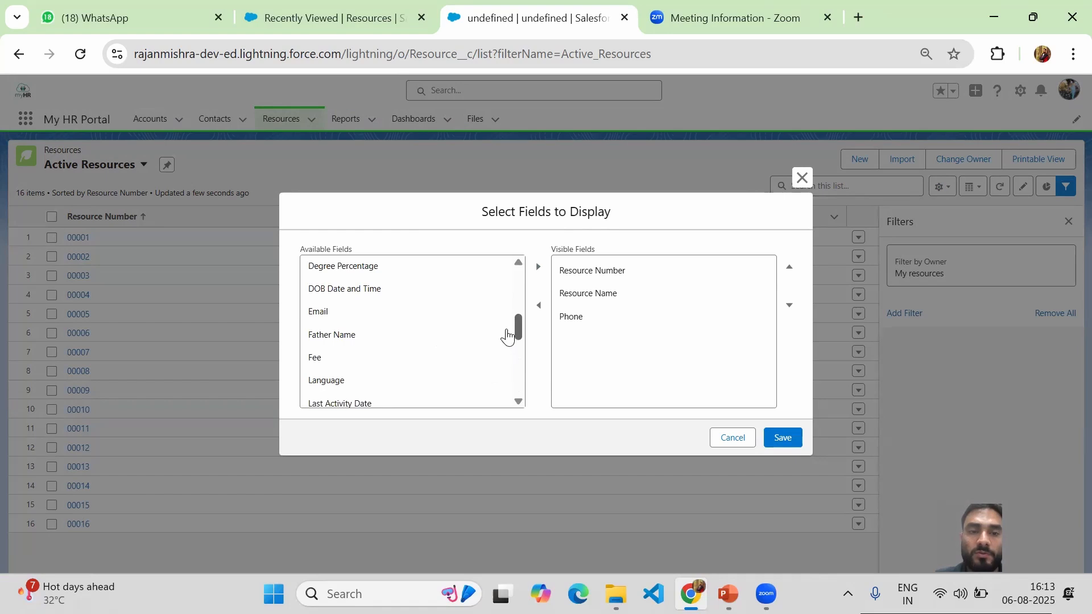
{"action": "left_click", "coordinate": [359, 316]}
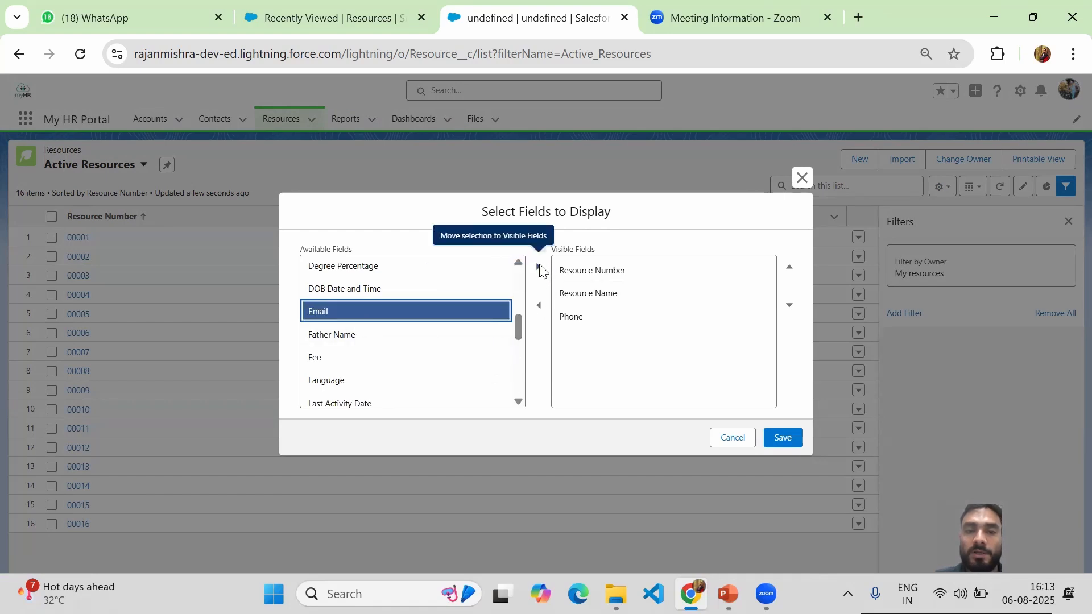
{"action": "left_click", "coordinate": [540, 268]}
{"action": "mouse_move", "coordinate": [517, 329]}
{"action": "left_mouse_down"}
{"action": "mouse_move", "coordinate": [513, 272]}
{"action": "mouse_move", "coordinate": [516, 315]}
{"action": "left_mouse_up"}
{"action": "left_click", "coordinate": [362, 304]}
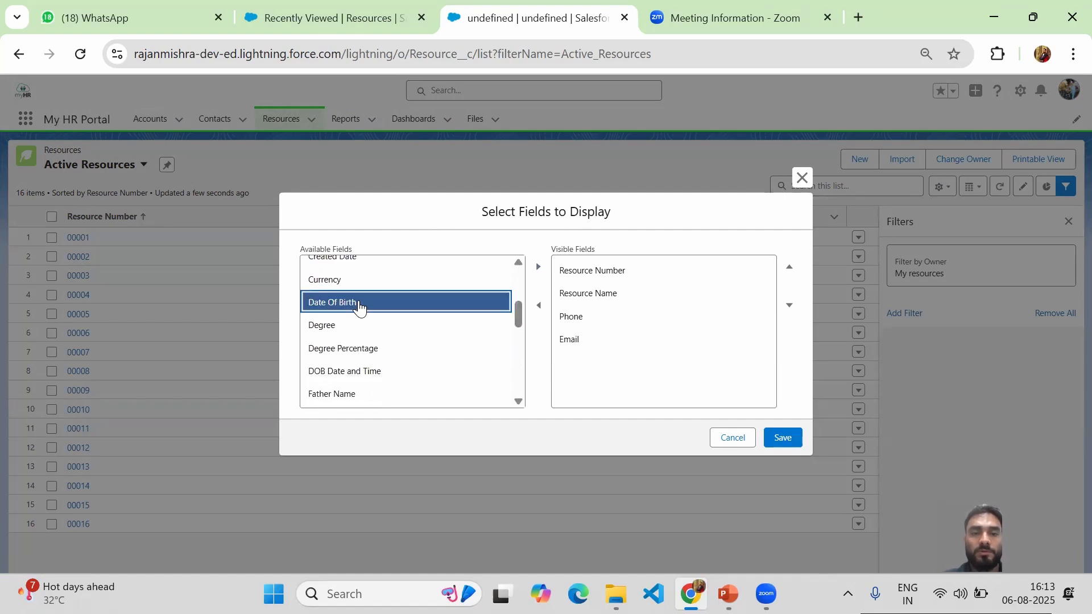
{"action": "left_click", "coordinate": [373, 324], "text": "shift"}
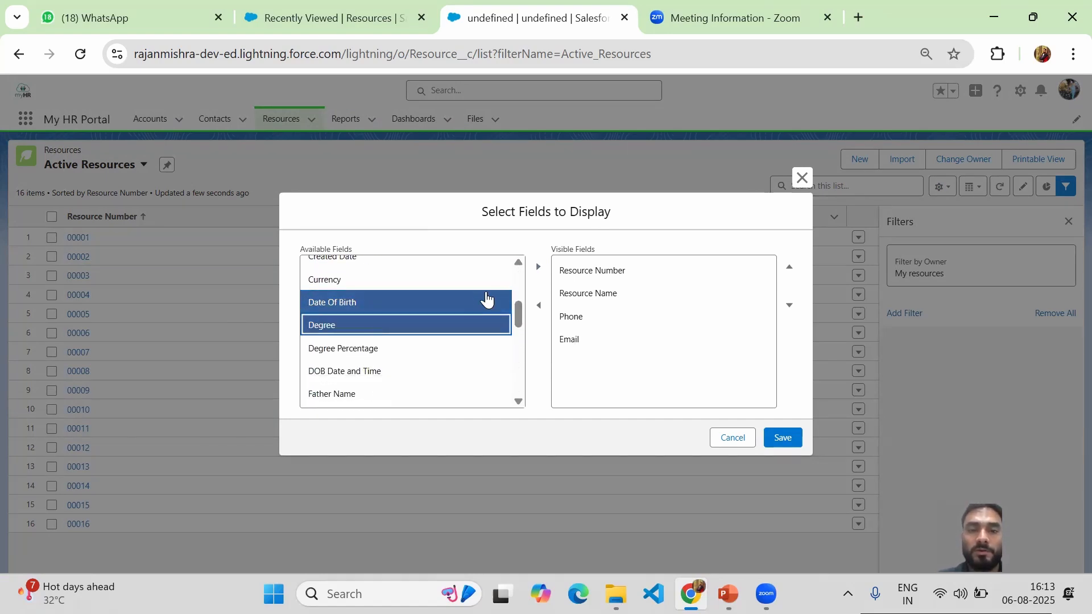
{"action": "left_click", "coordinate": [538, 267]}
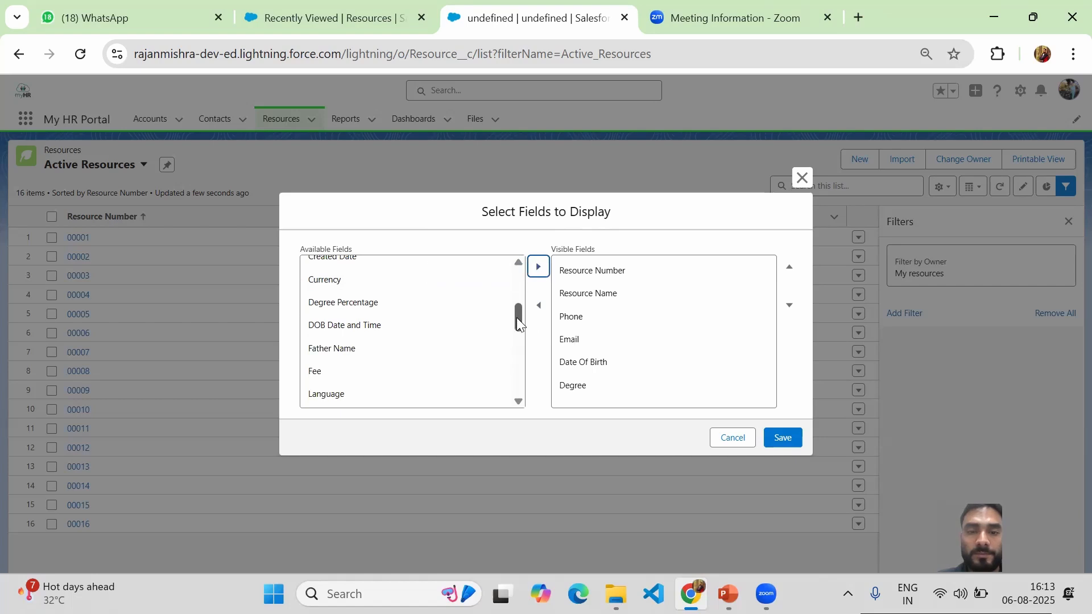
Step: Add Father Name and Fee to the list view's visible fields
{"action": "left_click_drag", "start_coordinate": [516, 314], "coordinate": [523, 340]}
{"action": "left_click", "coordinate": [345, 265]}
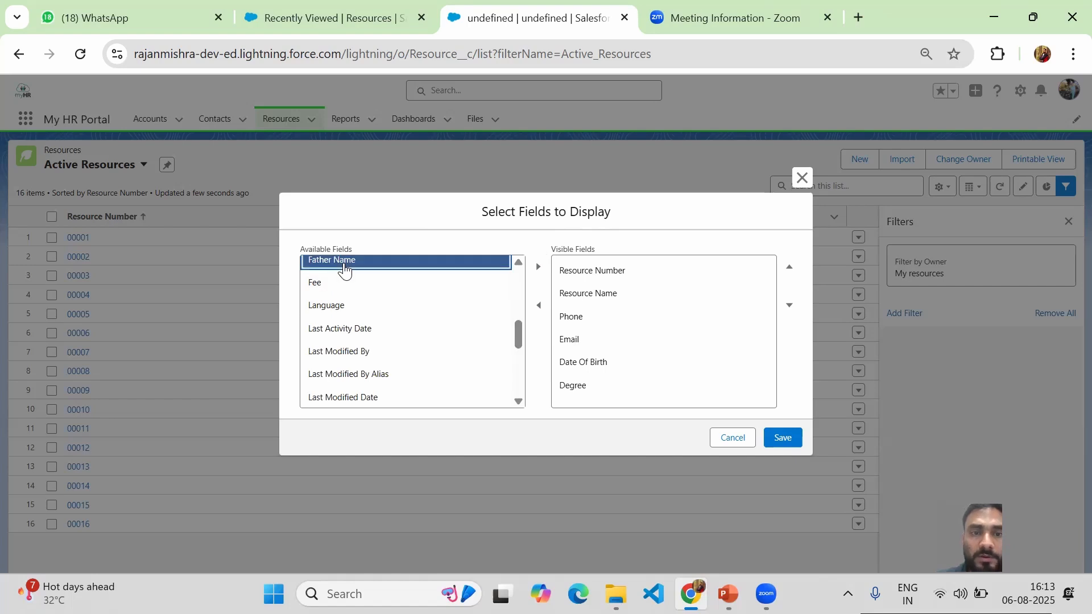
{"action": "left_click", "coordinate": [539, 268]}
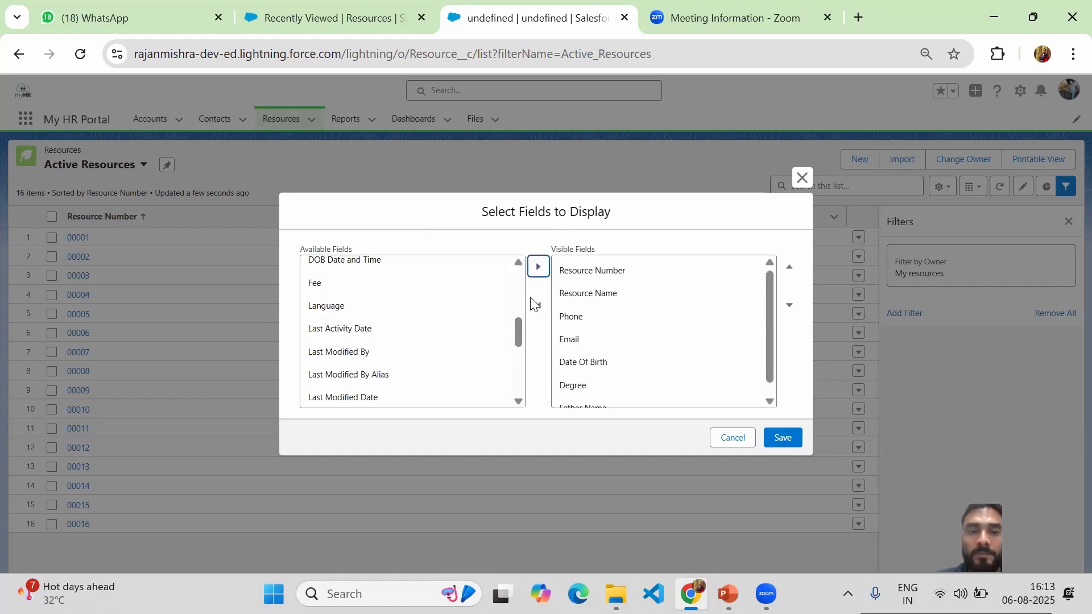
{"action": "left_click", "coordinate": [347, 284]}
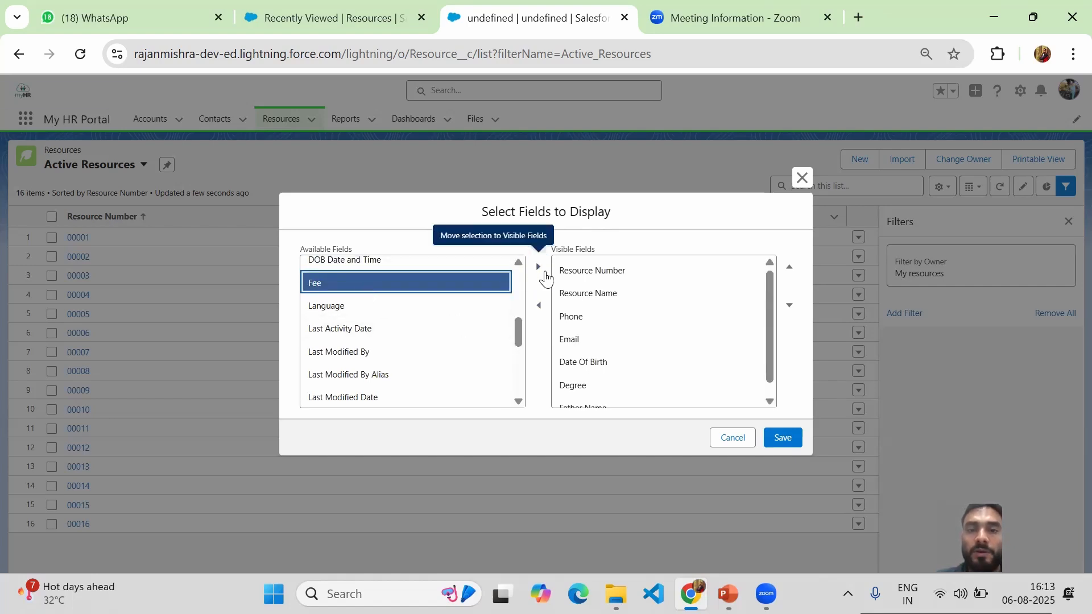
{"action": "left_click", "coordinate": [540, 268]}
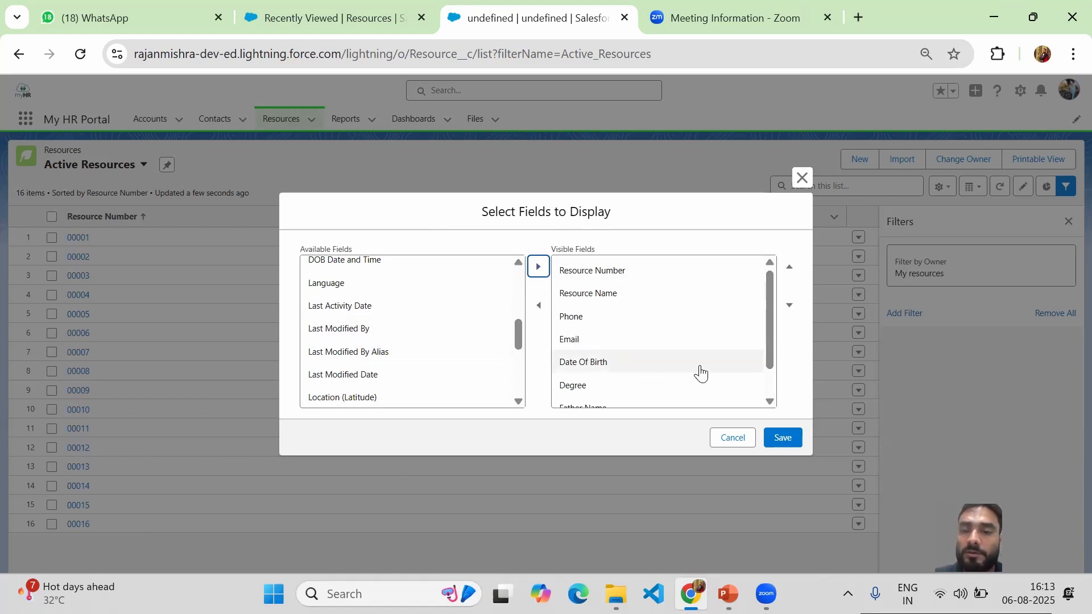
Step: Reorder the visible fields so Date Of Birth comes directly before Phone and Father Name directly before Degree
{"action": "left_click_drag", "start_coordinate": [771, 337], "coordinate": [770, 279]}
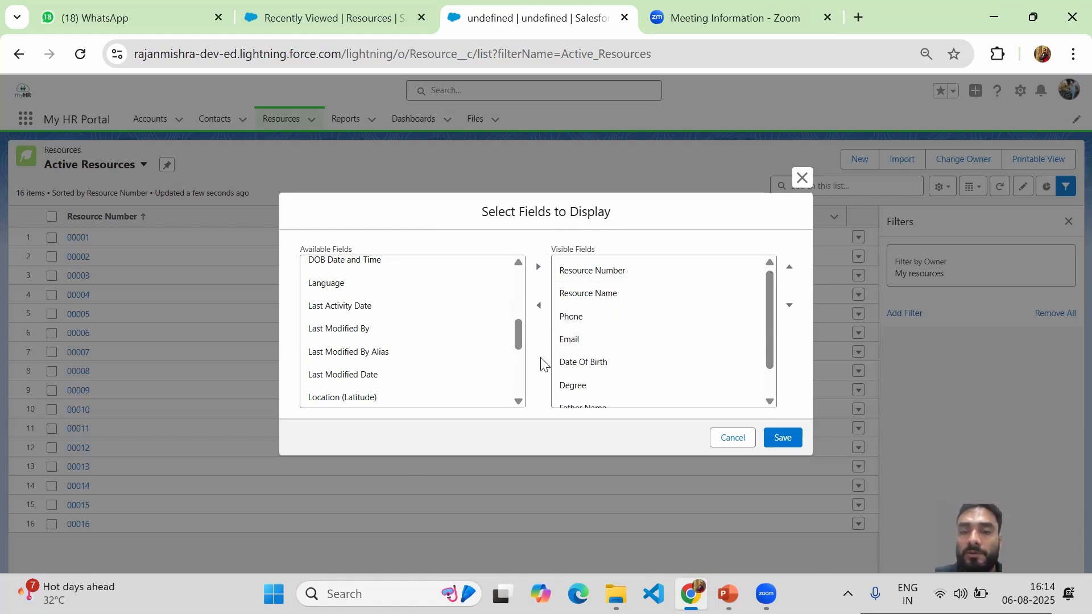
{"action": "left_click", "coordinate": [584, 368]}
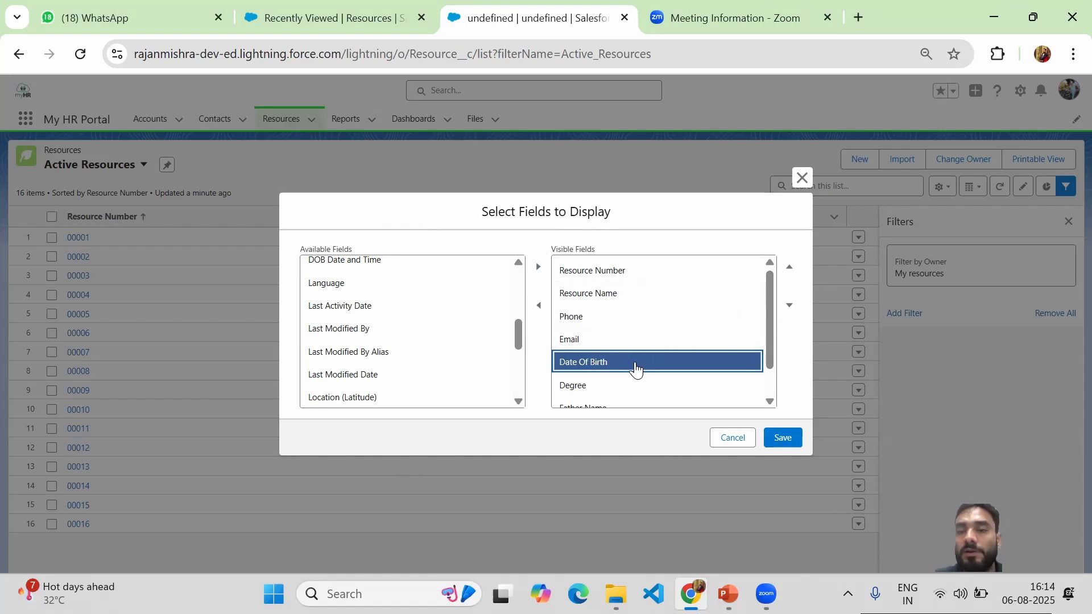
{"action": "left_click", "coordinate": [789, 270]}
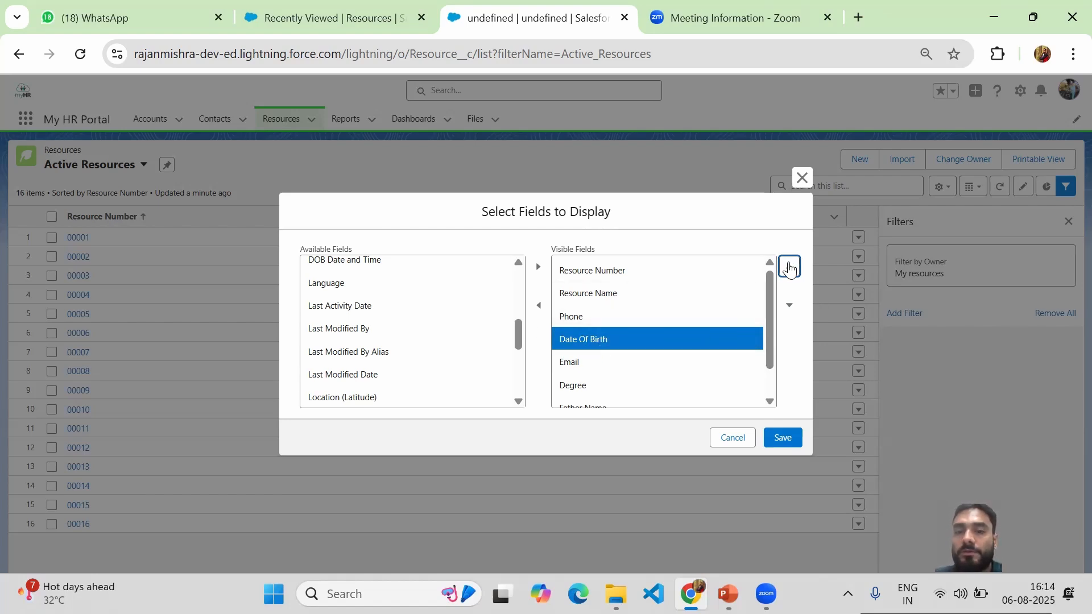
{"action": "left_click", "coordinate": [789, 269]}
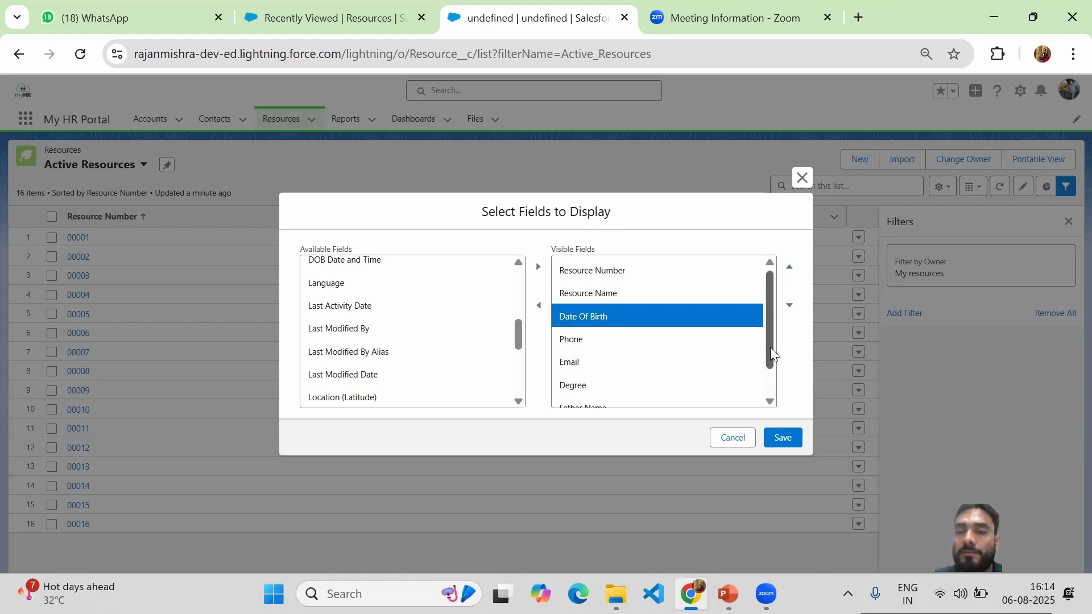
{"action": "left_click_drag", "start_coordinate": [770, 347], "coordinate": [771, 397]}
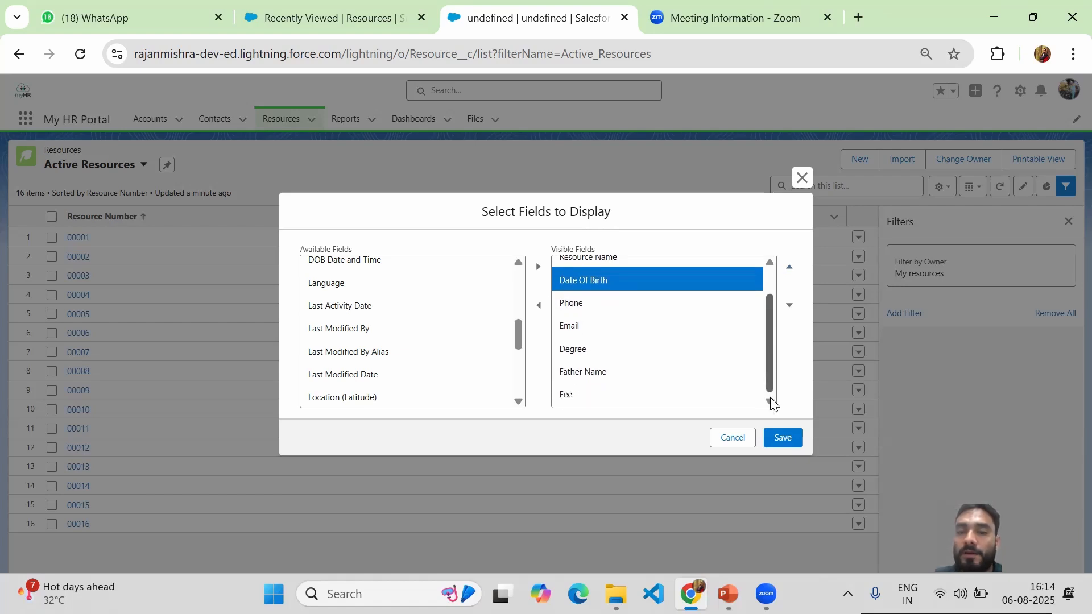
{"action": "left_click", "coordinate": [585, 372]}
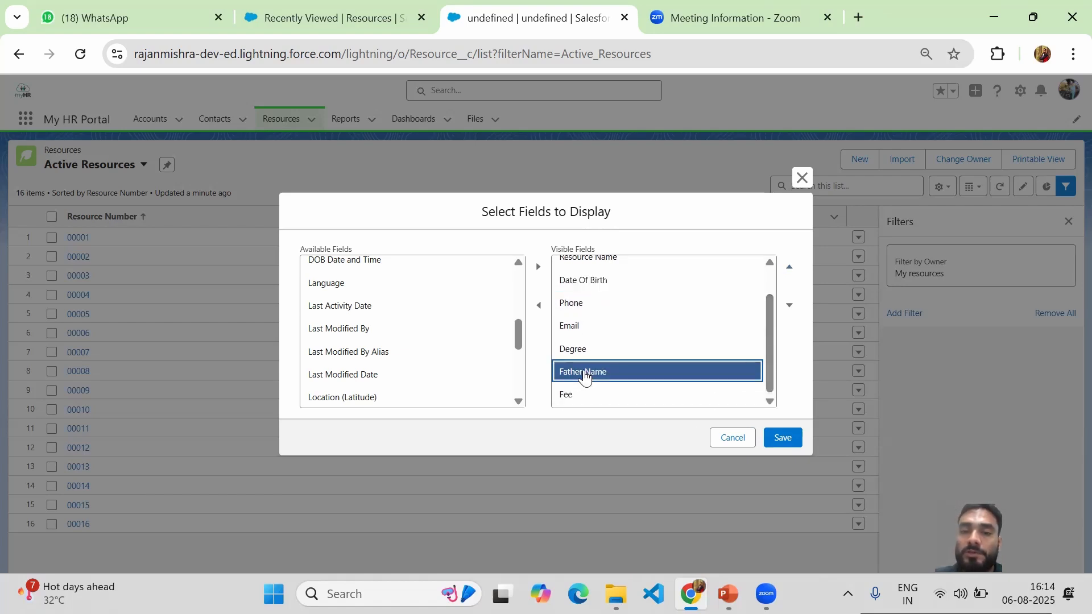
{"action": "left_click", "coordinate": [788, 266]}
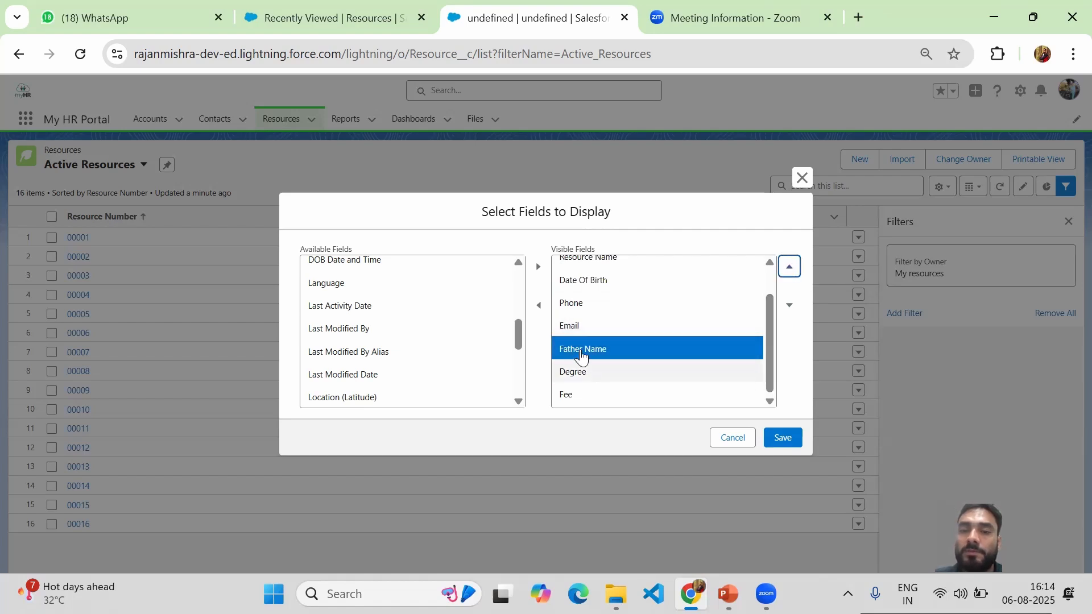
Step: Add Record Type to the list view's visible fields
{"action": "left_click", "coordinate": [594, 398]}
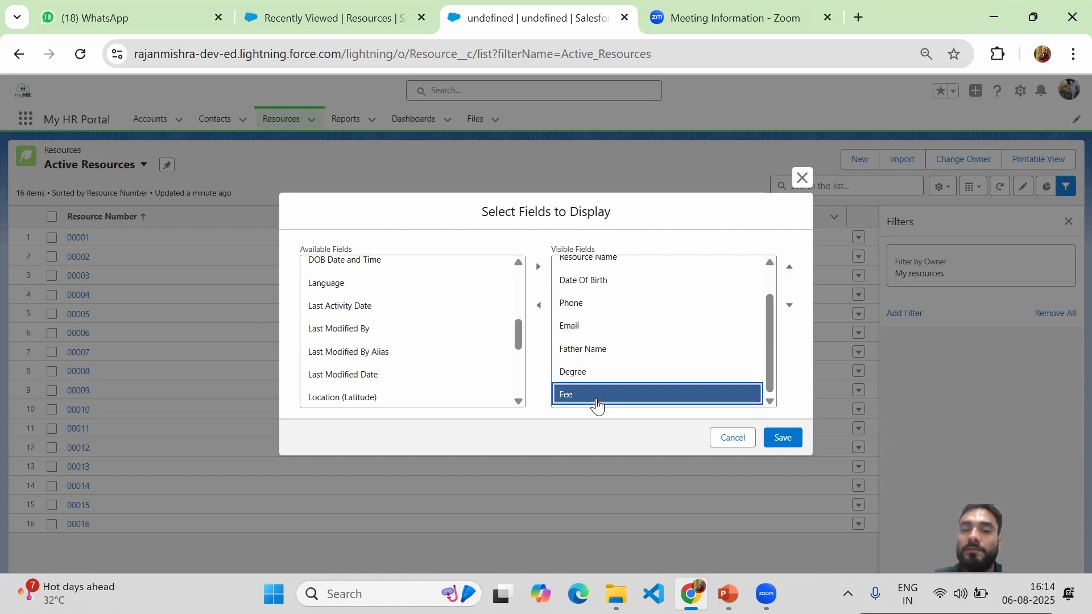
{"action": "left_click_drag", "start_coordinate": [766, 354], "coordinate": [772, 402]}
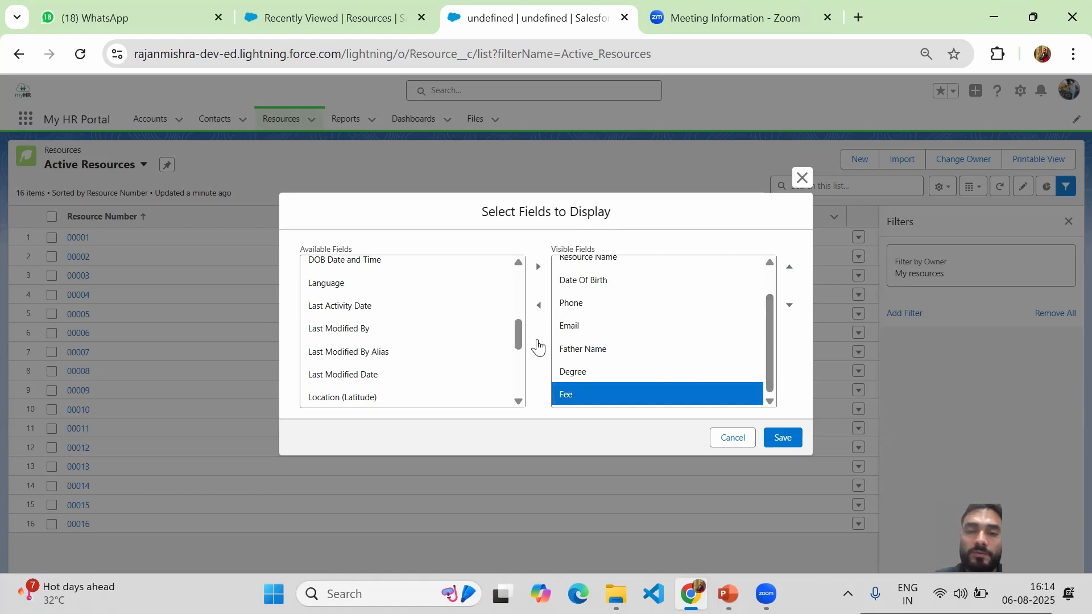
{"action": "left_click_drag", "start_coordinate": [517, 342], "coordinate": [521, 384]}
{"action": "left_click", "coordinate": [345, 334]}
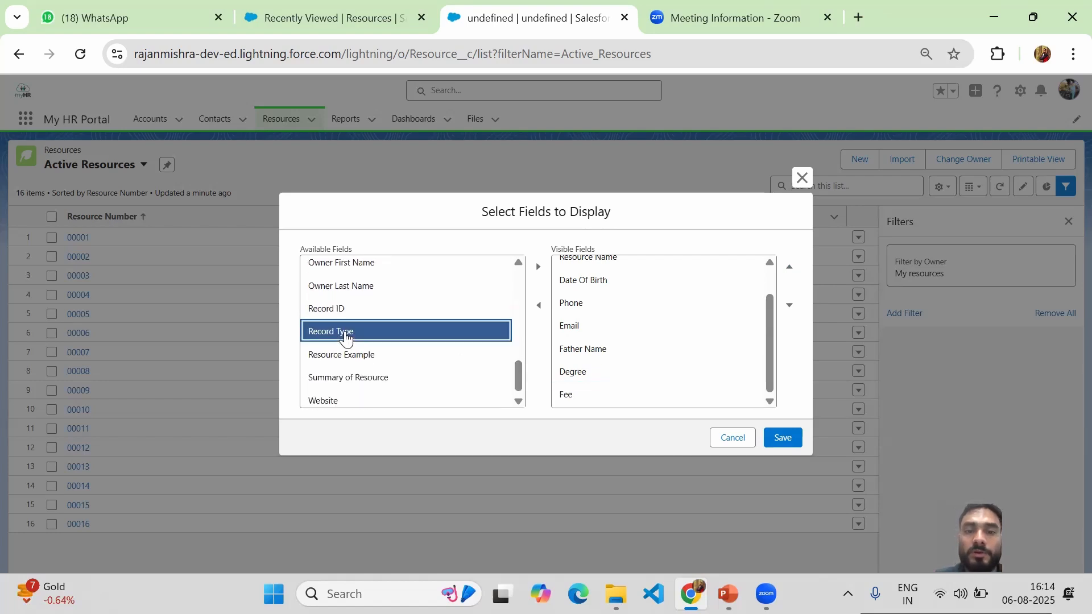
{"action": "left_click", "coordinate": [539, 267]}
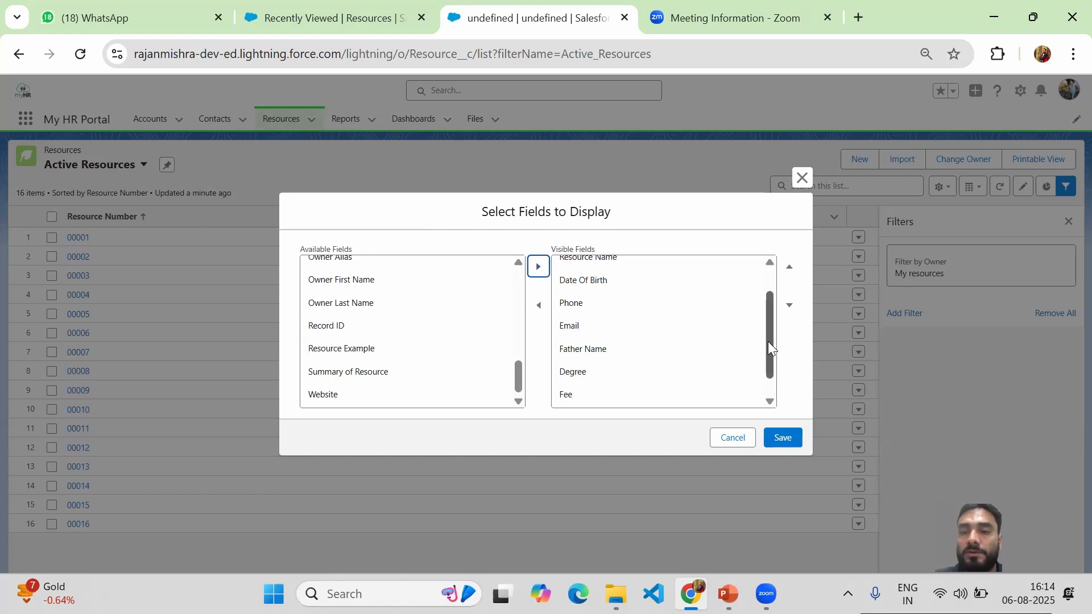
Step: Move Record Type to the first place in the visible fields, ahead of Resource Number
{"action": "left_click_drag", "start_coordinate": [770, 341], "coordinate": [770, 355]}
{"action": "left_click", "coordinate": [639, 395]}
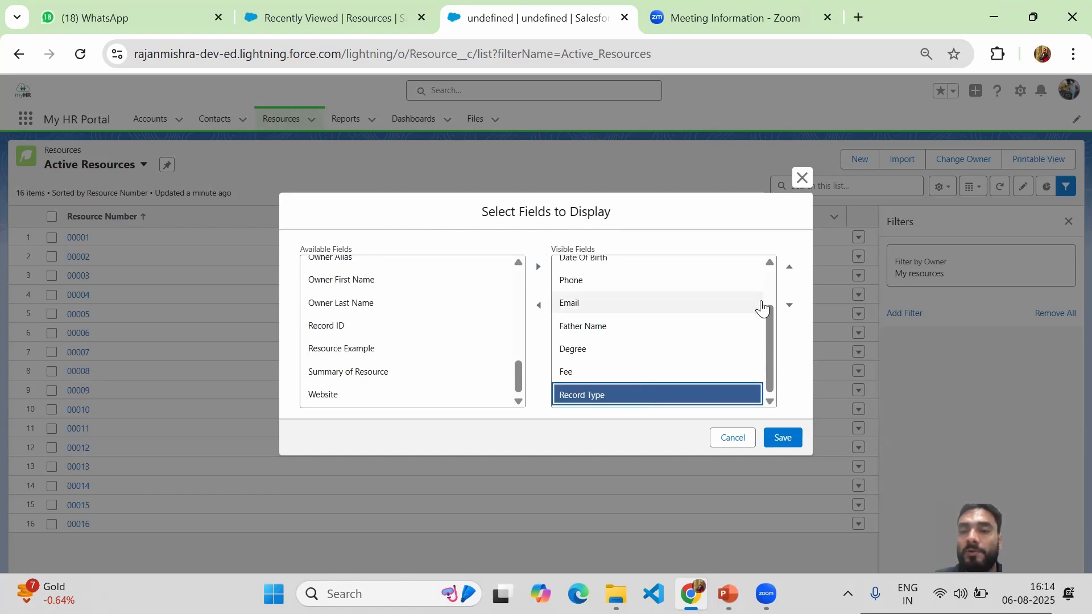
{"action": "left_click", "coordinate": [790, 268]}
{"action": "left_click", "coordinate": [790, 269]}
{"action": "left_click", "coordinate": [791, 268]}
{"action": "left_click", "coordinate": [791, 269]}
{"action": "left_click", "coordinate": [791, 269]}
{"action": "left_click", "coordinate": [790, 268]}
{"action": "left_click", "coordinate": [790, 269]}
{"action": "left_click", "coordinate": [790, 269]}
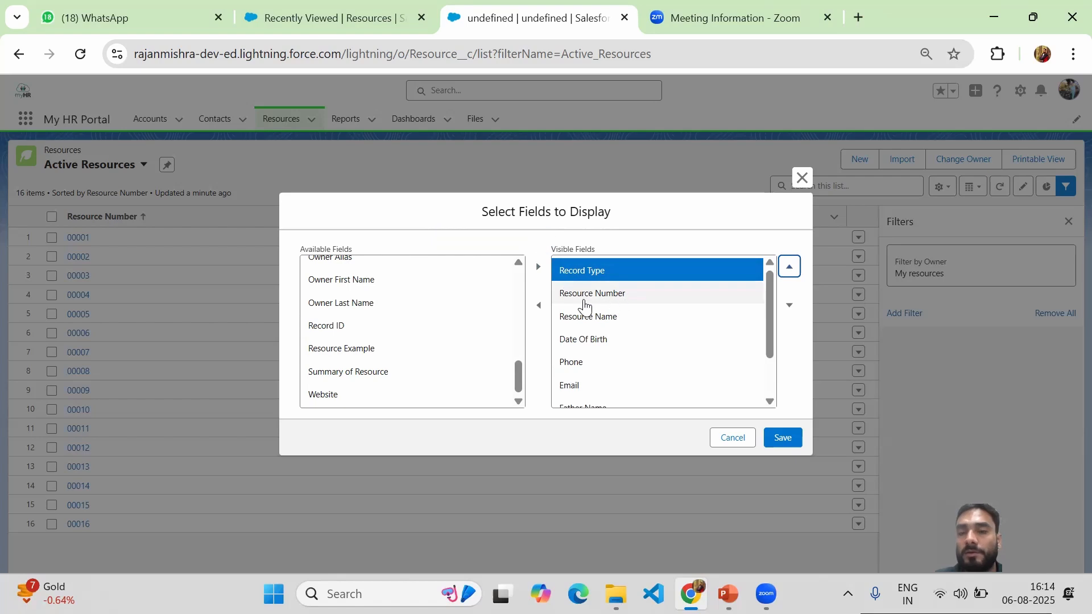
{"action": "left_click", "coordinate": [624, 297]}
{"action": "left_click", "coordinate": [636, 316]}
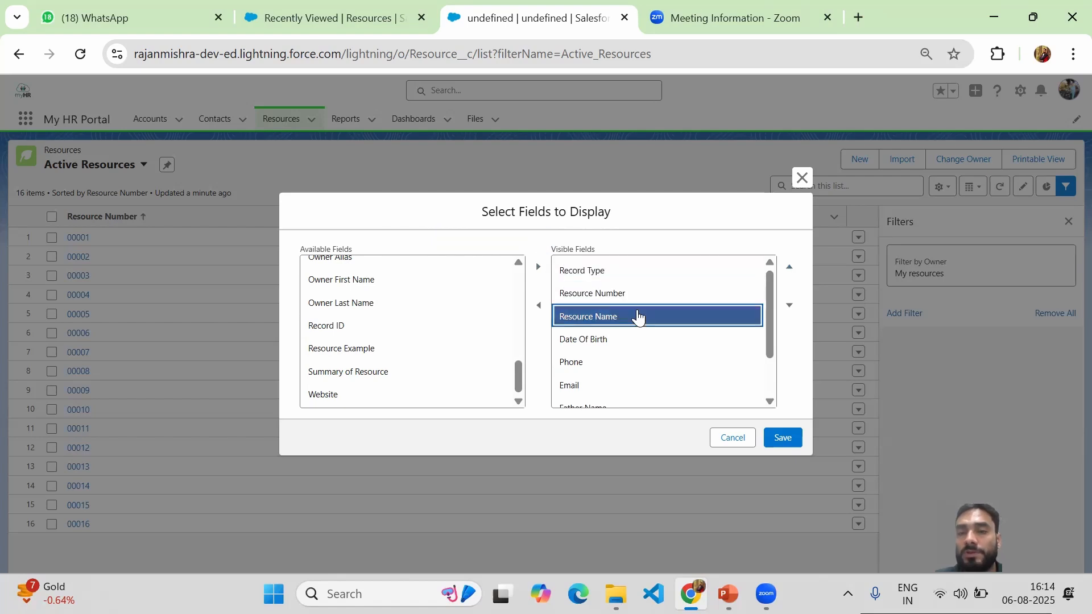
Step: Move Record Type directly after Resource Name in the visible fields and save the field selection
{"action": "left_click", "coordinate": [646, 276]}
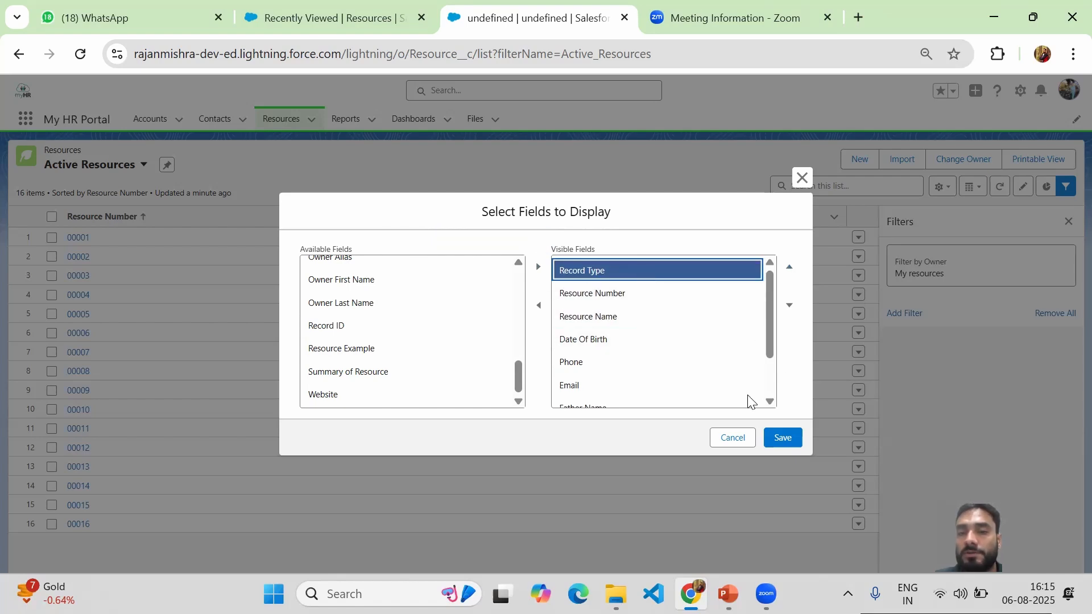
{"action": "left_click", "coordinate": [789, 310]}
{"action": "left_click", "coordinate": [789, 310]}
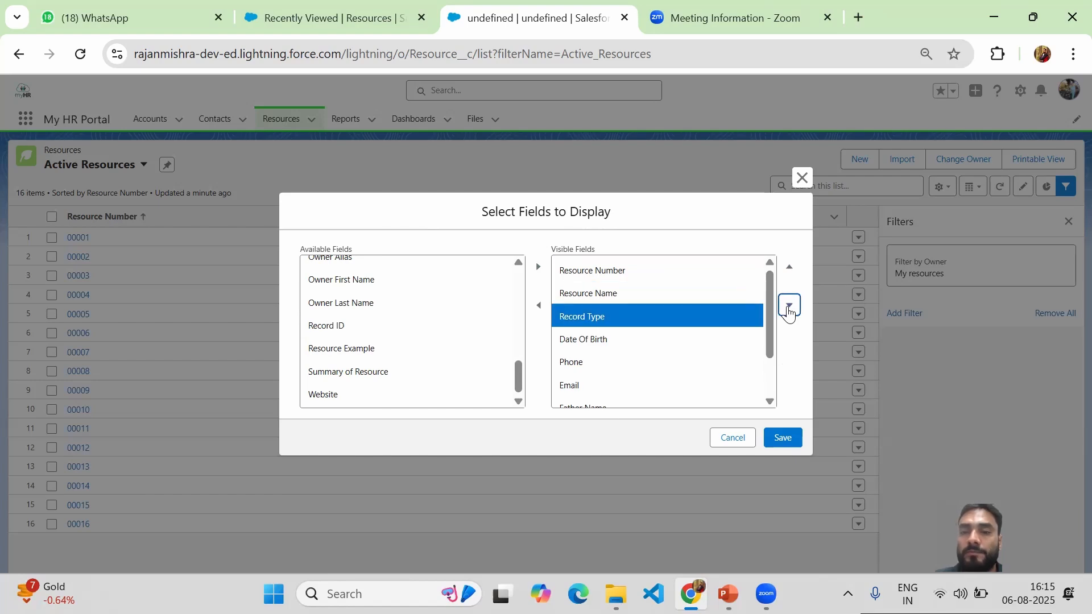
{"action": "left_click", "coordinate": [791, 439]}
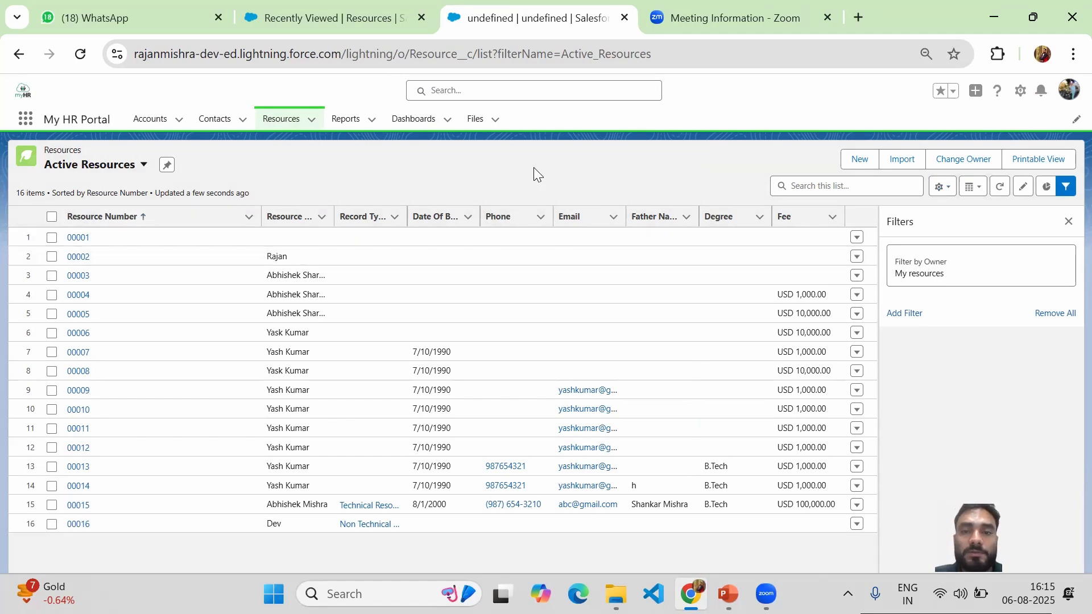
Step: Add a filter for Active equals True to the Active Resources list view and save it
{"action": "left_click", "coordinate": [1067, 188]}
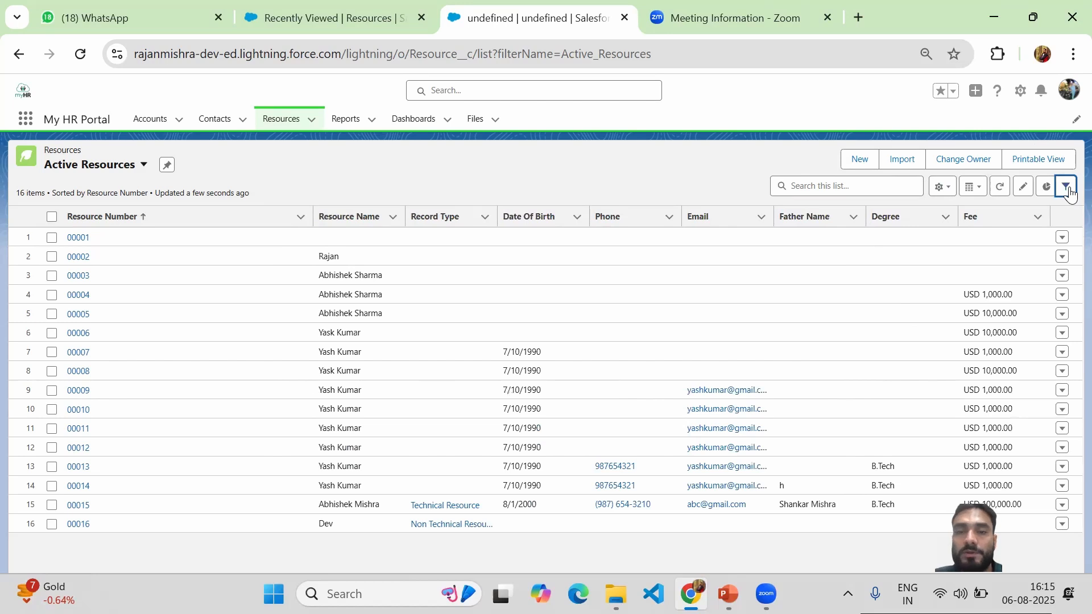
{"action": "left_click", "coordinate": [1067, 188]}
{"action": "left_click", "coordinate": [902, 320]}
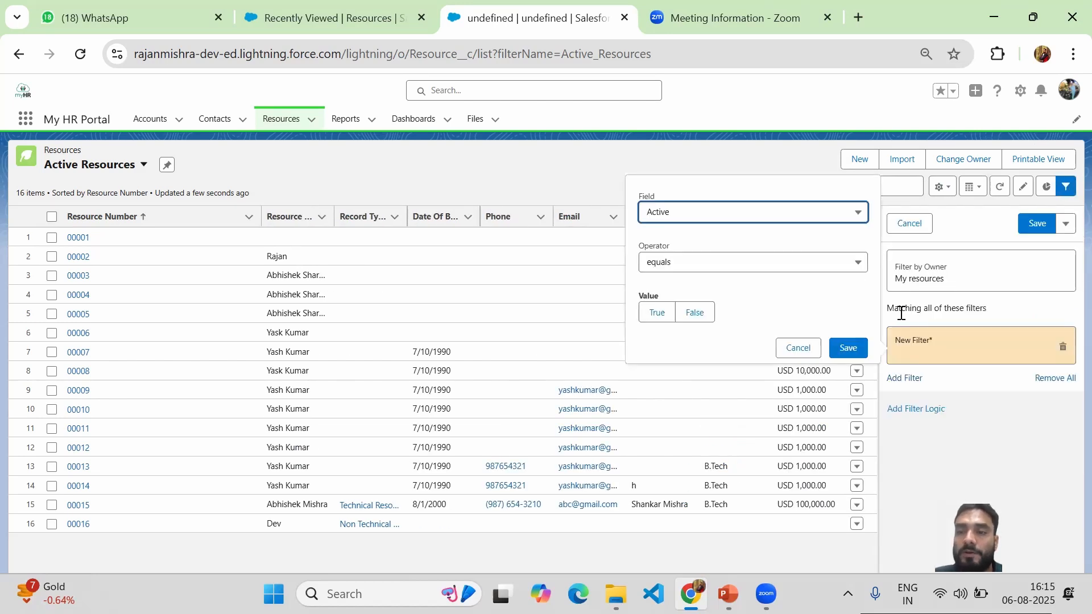
{"action": "left_click", "coordinate": [689, 224]}
{"action": "left_click", "coordinate": [688, 223]}
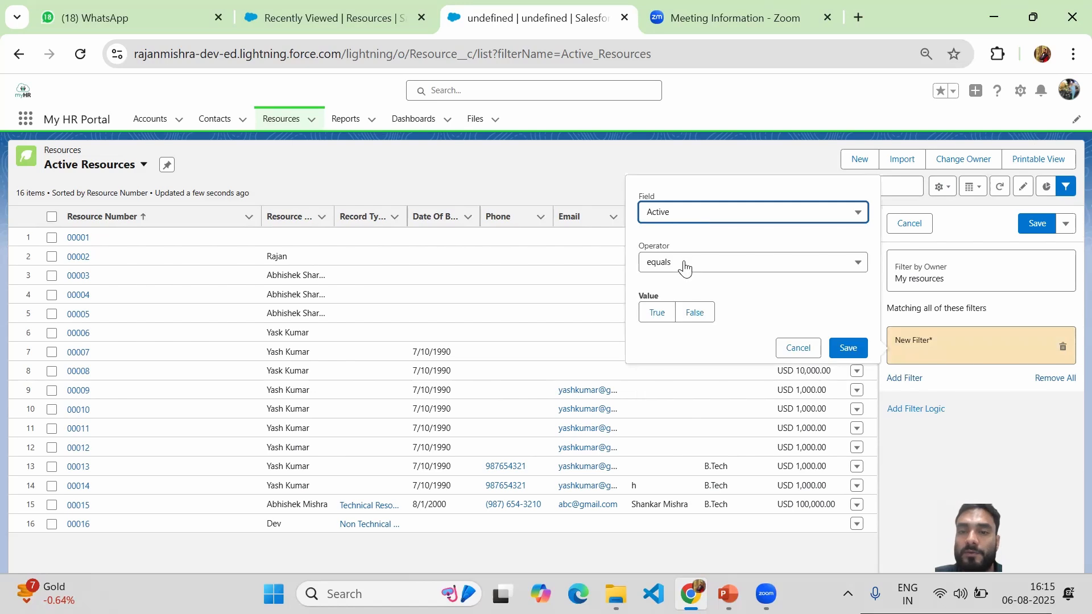
{"action": "left_click", "coordinate": [656, 312]}
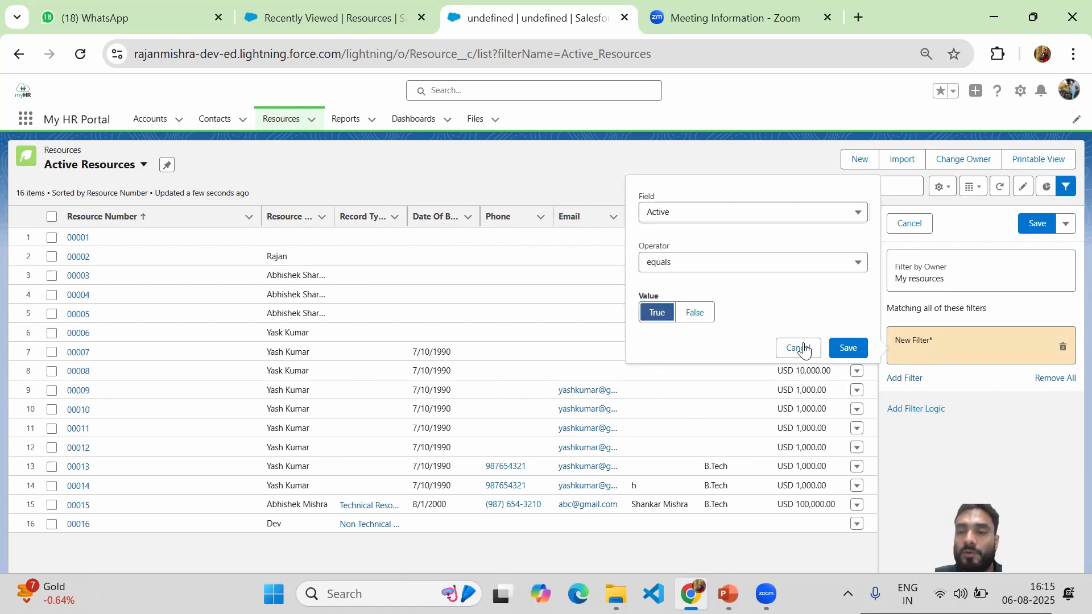
{"action": "left_click", "coordinate": [848, 348]}
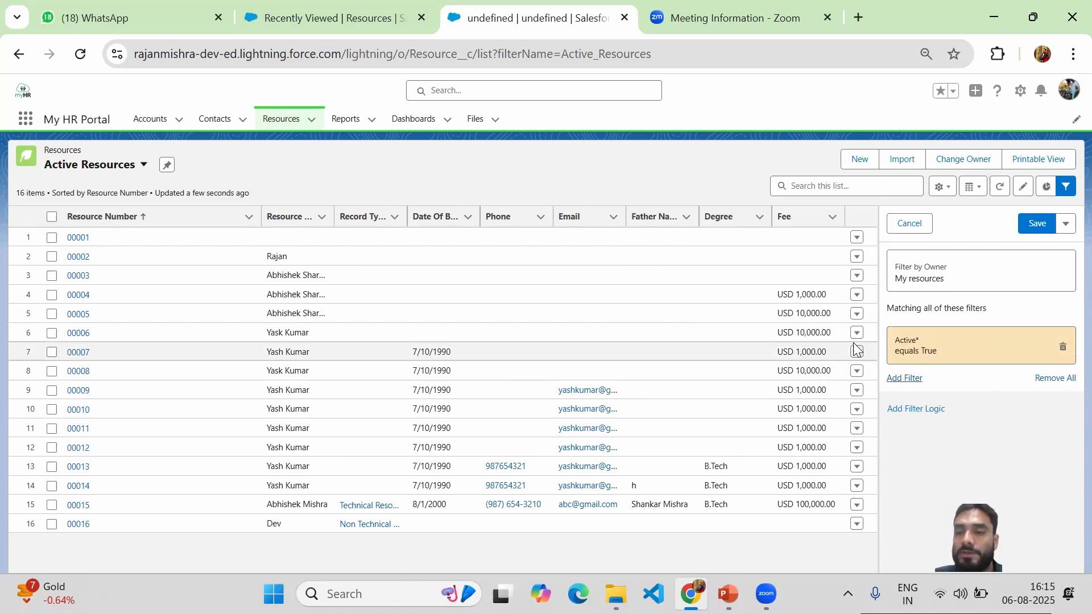
{"action": "left_click", "coordinate": [1036, 226]}
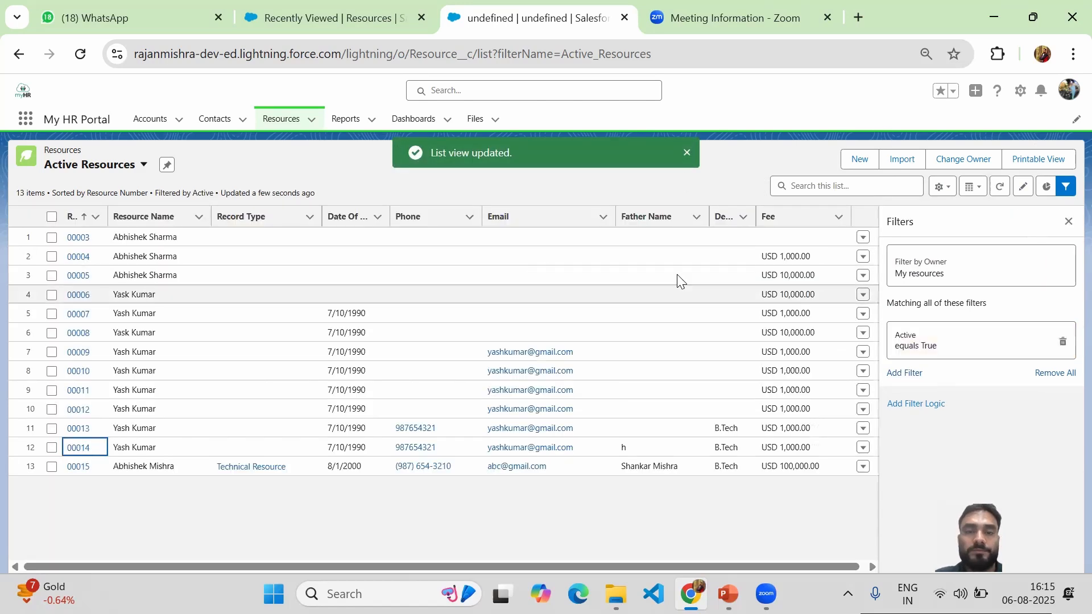
{"action": "left_click", "coordinate": [688, 155]}
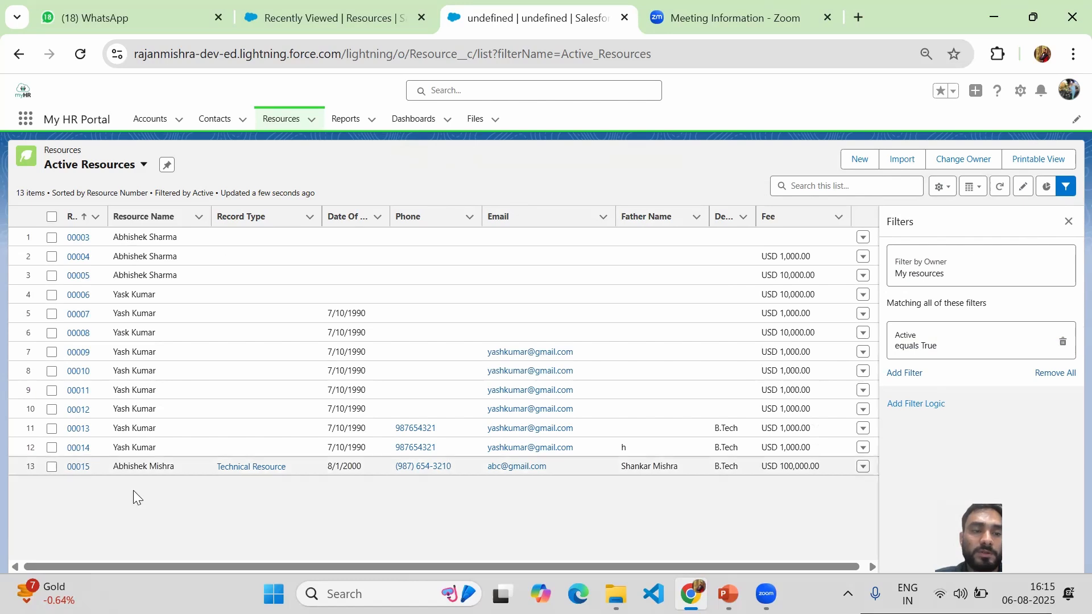
Step: Sort the Active Resources list by Resource Number in descending order
{"action": "left_click", "coordinate": [78, 221]}
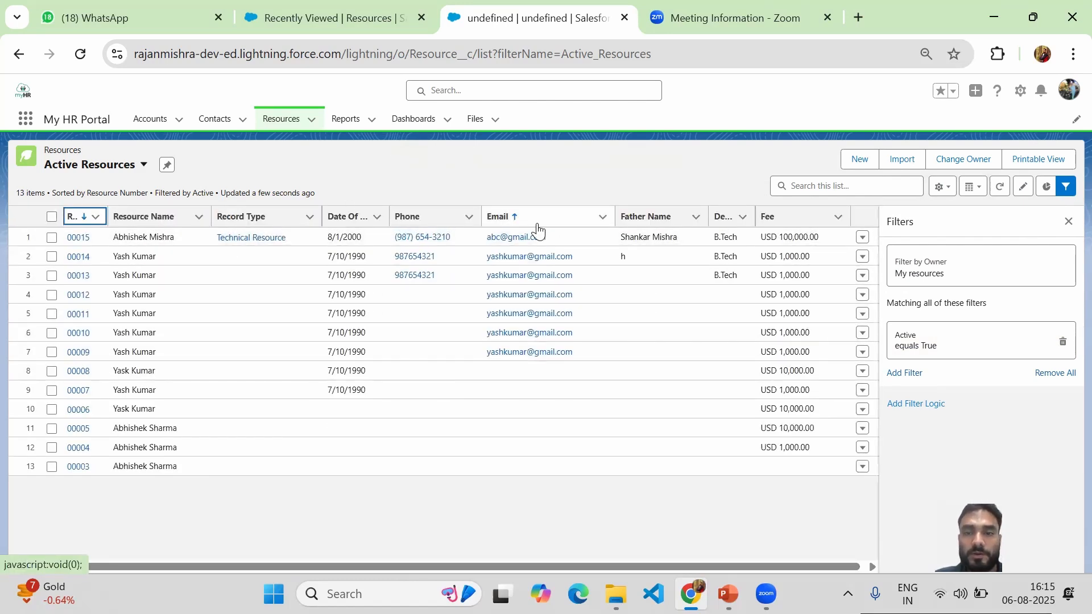
{"action": "left_click_drag", "start_coordinate": [156, 565], "coordinate": [158, 564]}
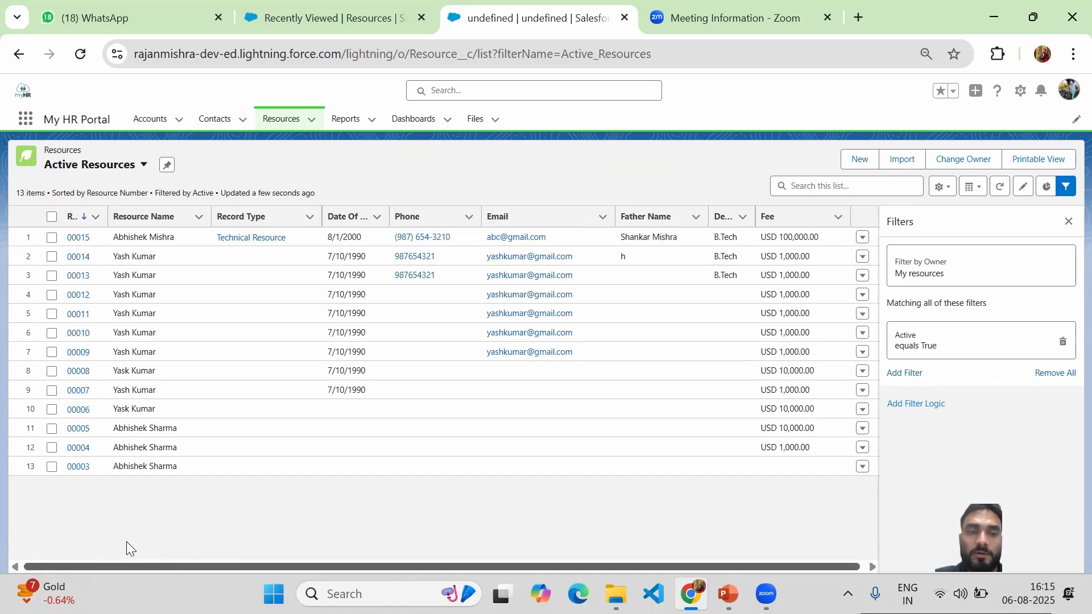
{"action": "scroll", "coordinate": [127, 543], "scroll_direction": "left", "scroll_amount": 1}
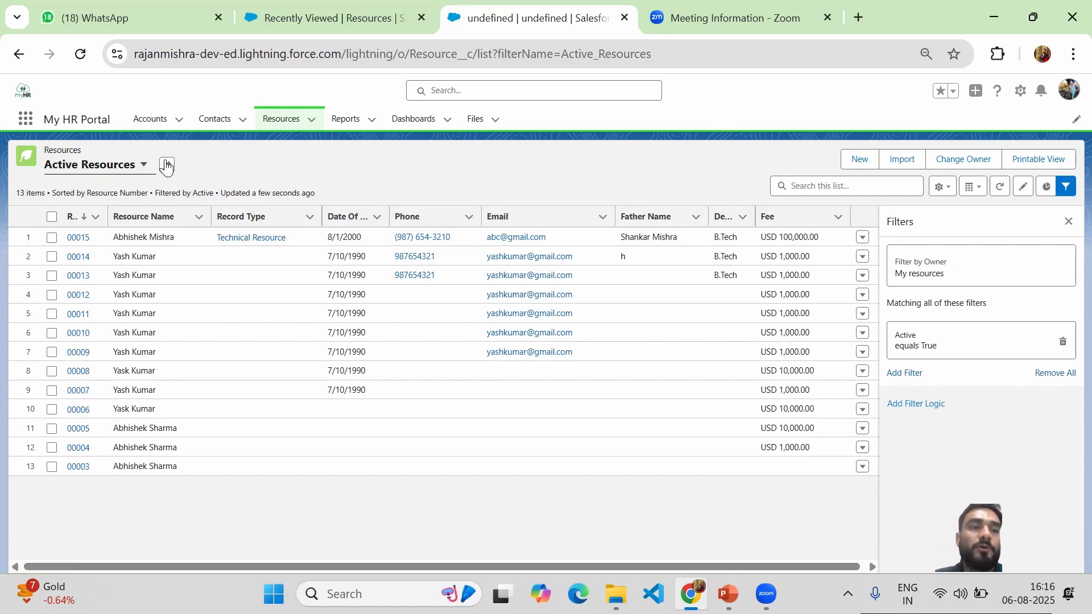
Step: Start cloning the Active Resources list view and set the clone's list name to InActive Resources
{"action": "left_click", "coordinate": [940, 188]}
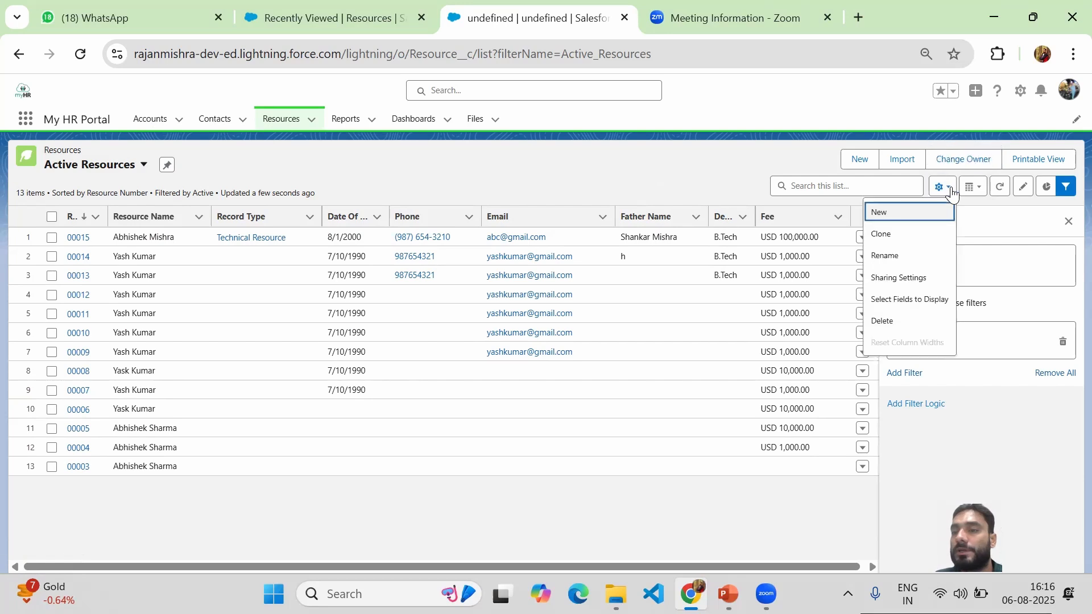
{"action": "left_click", "coordinate": [900, 236]}
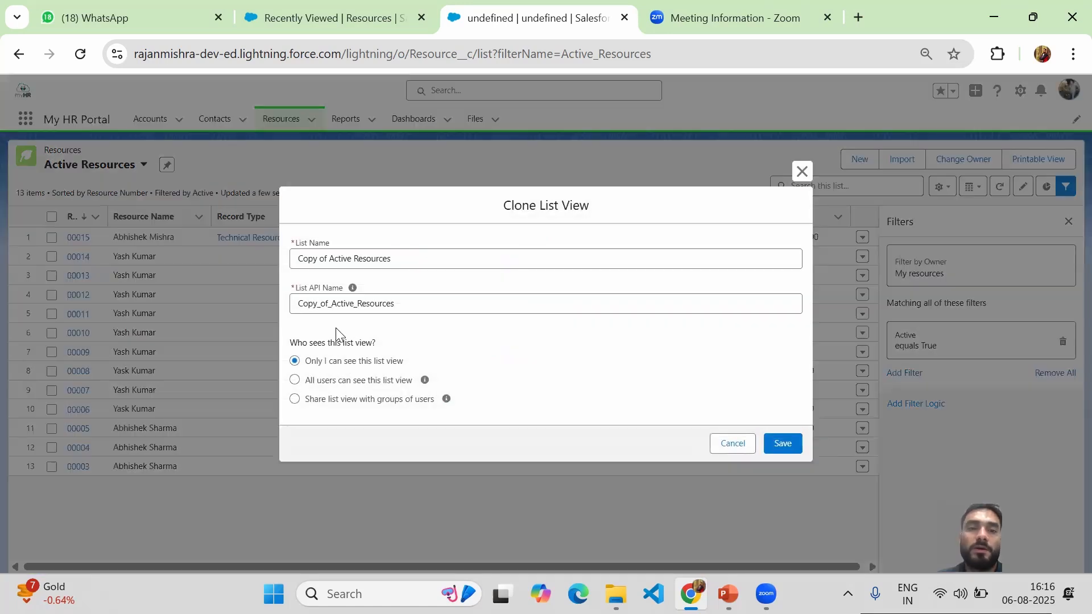
{"action": "left_click", "coordinate": [331, 260]}
{"action": "key", "text": "BackSpace"}
{"action": "key", "text": "BackSpace"}
{"action": "key", "text": "BackSpace"}
{"action": "key", "text": "BackSpace"}
{"action": "key", "text": "BackSpace"}
{"action": "key", "text": "BackSpace"}
{"action": "key", "text": "BackSpace"}
{"action": "key", "text": "BackSpace"}
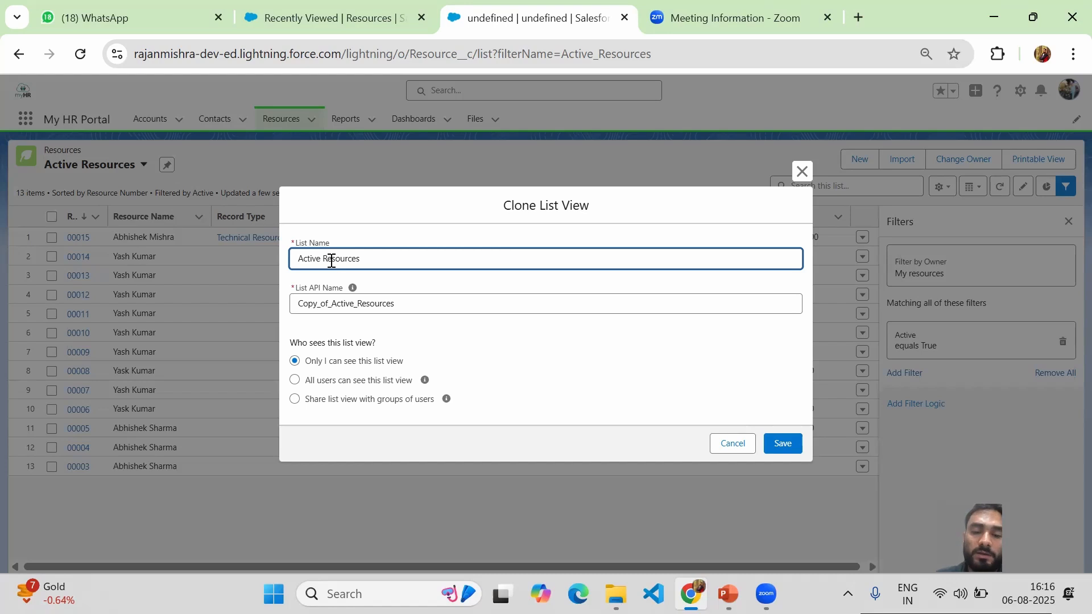
{"action": "type", "text": "In"}
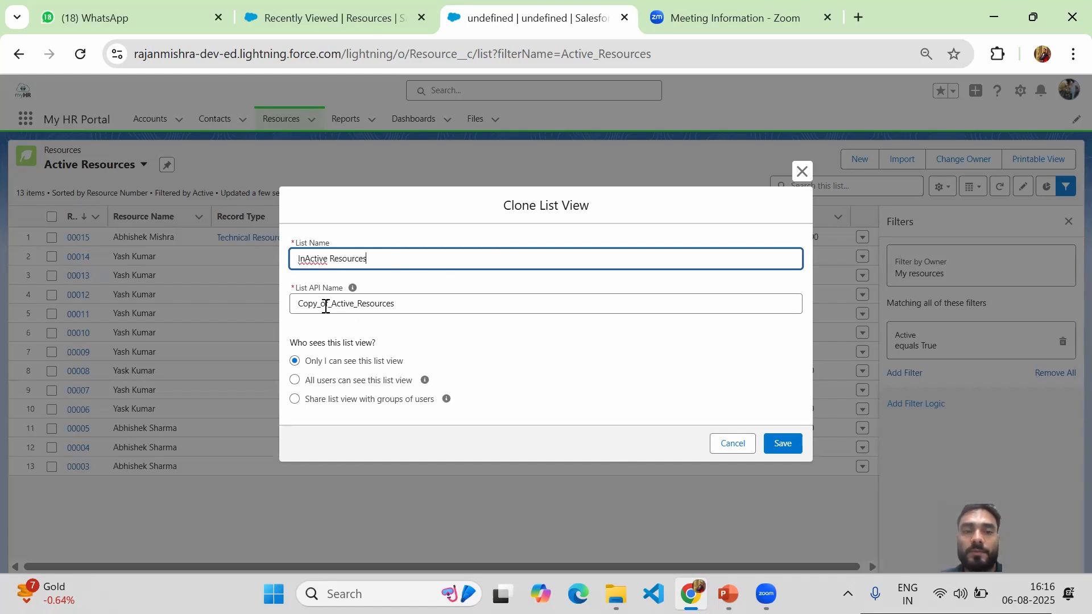
Step: Replace the clone's API name with InActive_Resources, make it visible to all users, and save the list view
{"action": "left_click_drag", "start_coordinate": [403, 304], "coordinate": [266, 306]}
{"action": "key", "text": "BackSpace"}
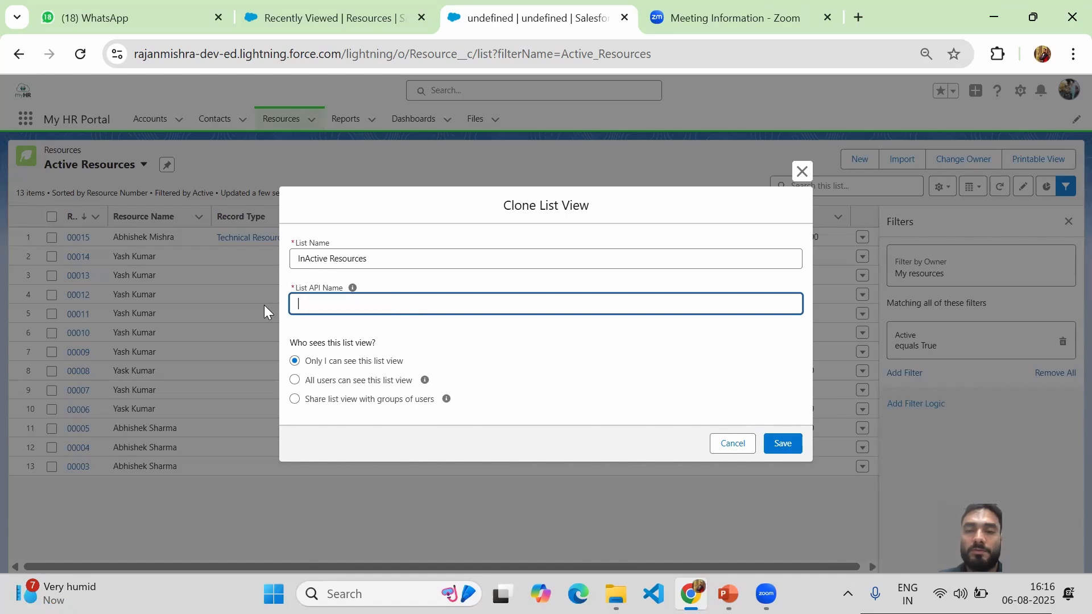
{"action": "left_click", "coordinate": [348, 257]}
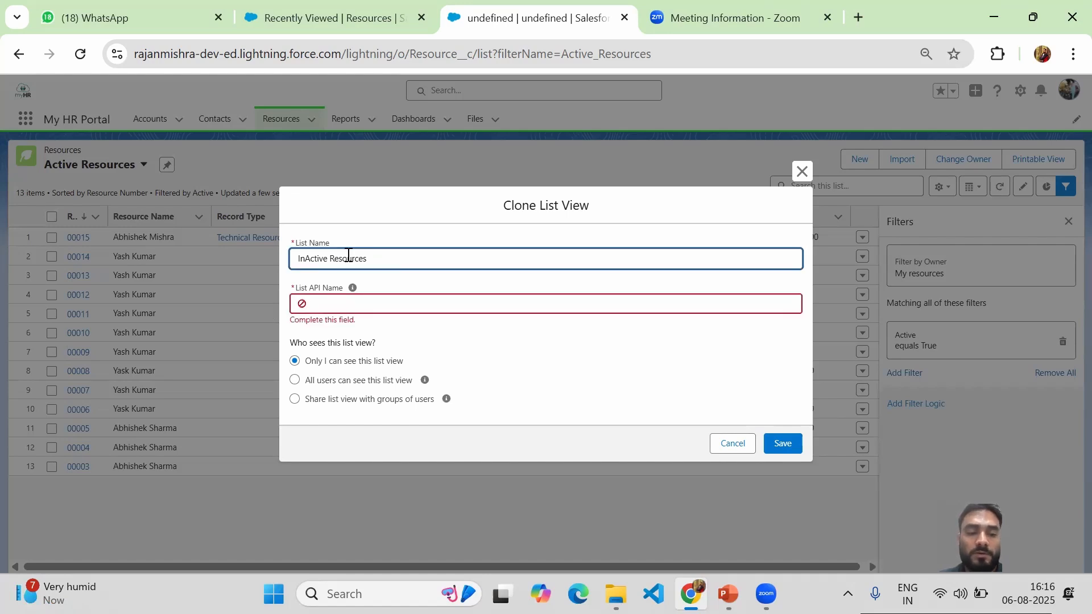
{"action": "key", "text": "Tab"}
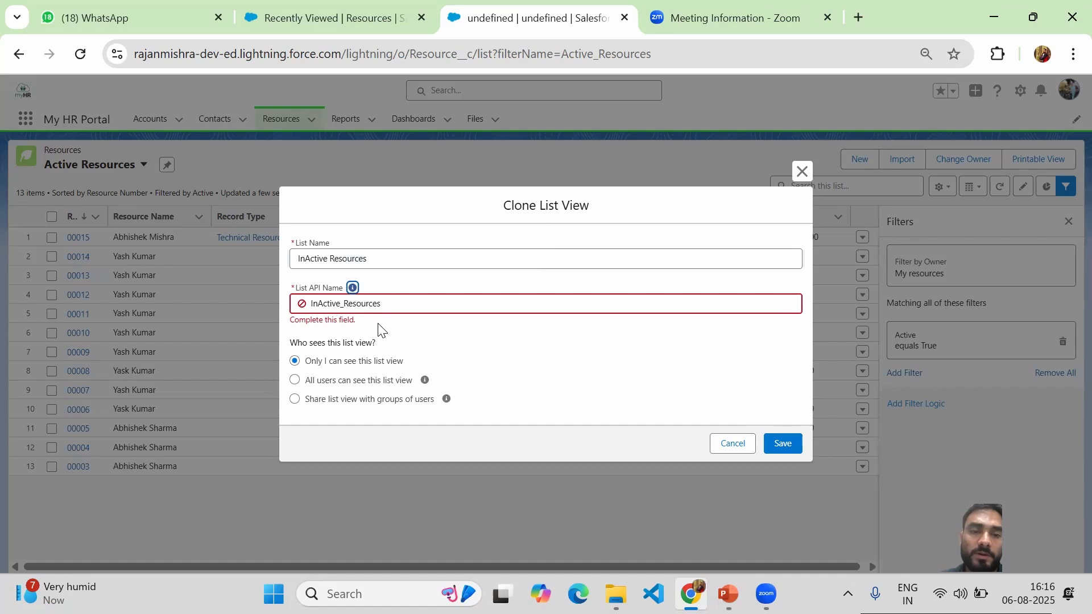
{"action": "left_click", "coordinate": [315, 381]}
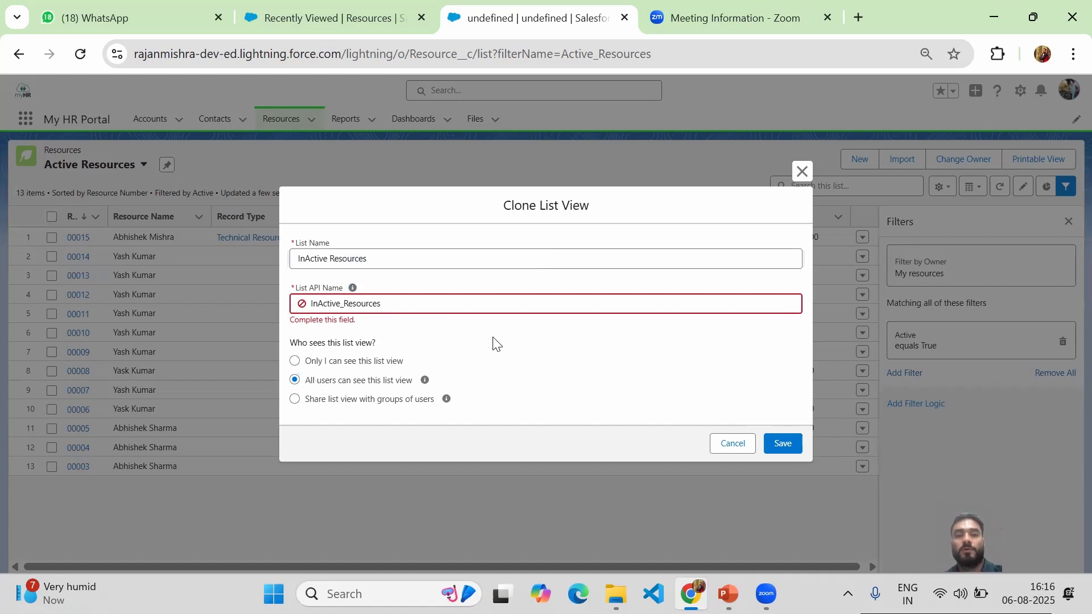
{"action": "left_click", "coordinate": [783, 445]}
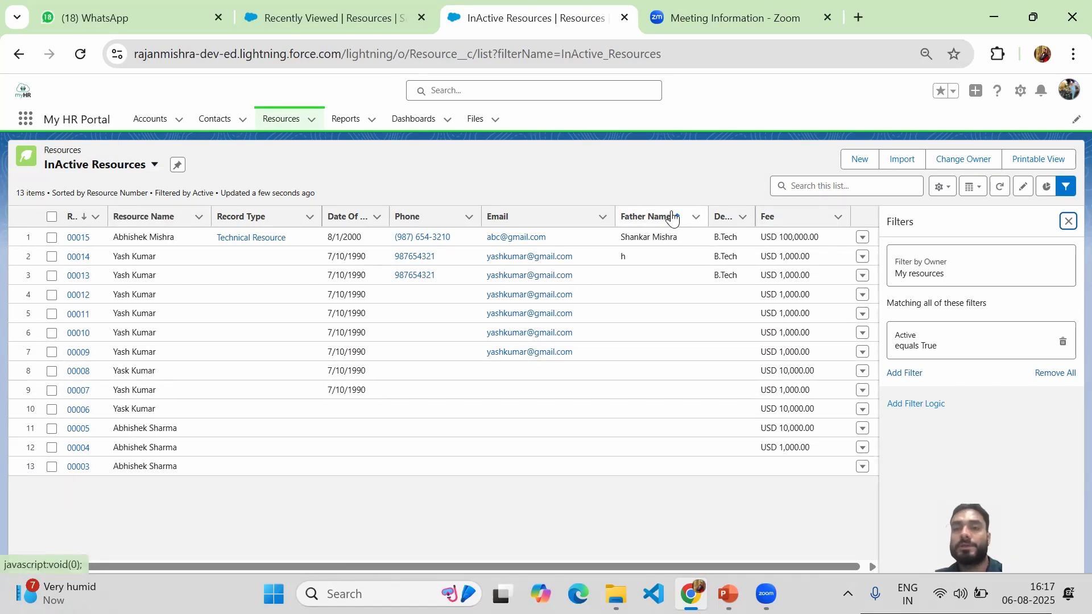
Step: Change the InActive Resources filter to Active equals False, save it, and close the filters
{"action": "left_click", "coordinate": [957, 341]}
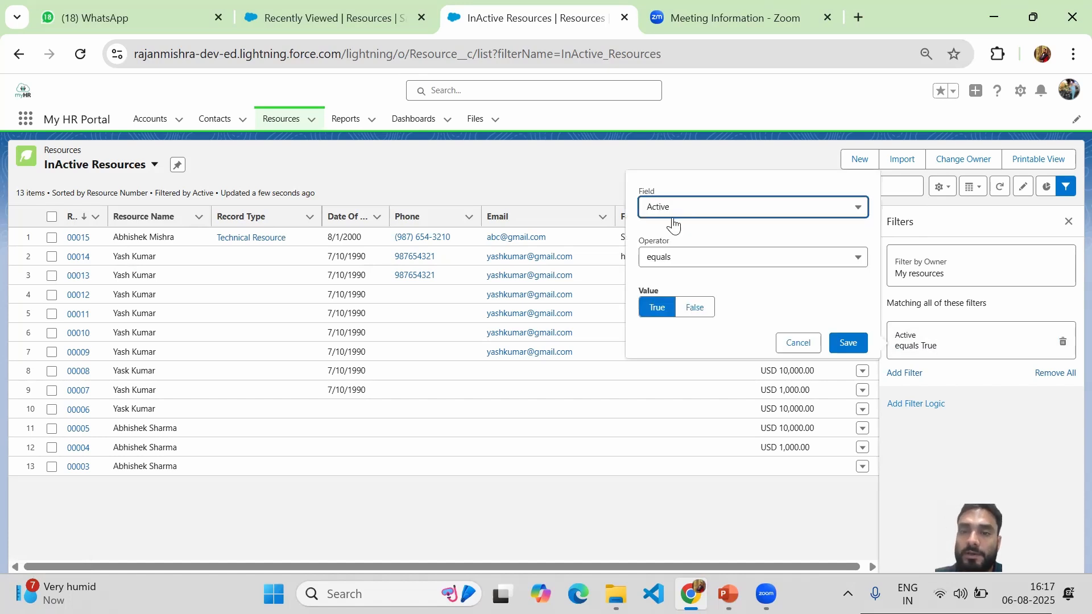
{"action": "left_click", "coordinate": [693, 306]}
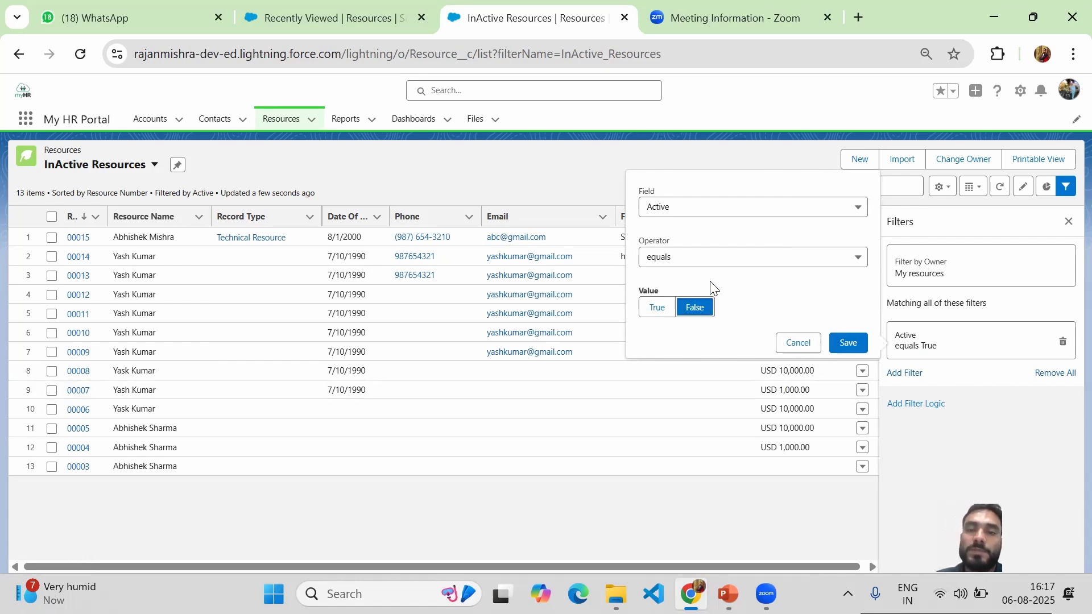
{"action": "left_click", "coordinate": [848, 343]}
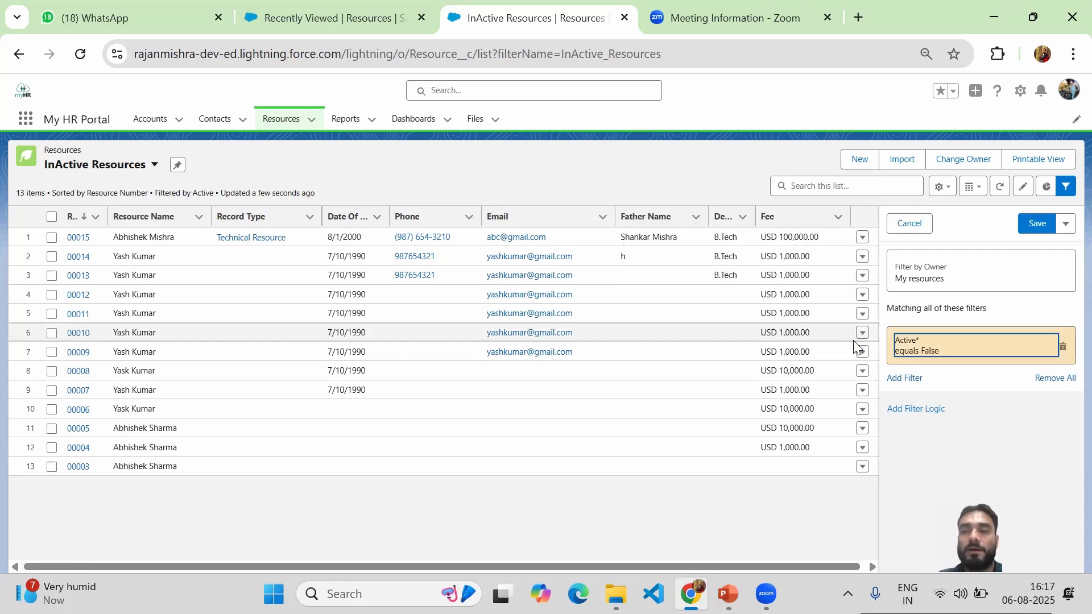
{"action": "left_click", "coordinate": [1037, 224]}
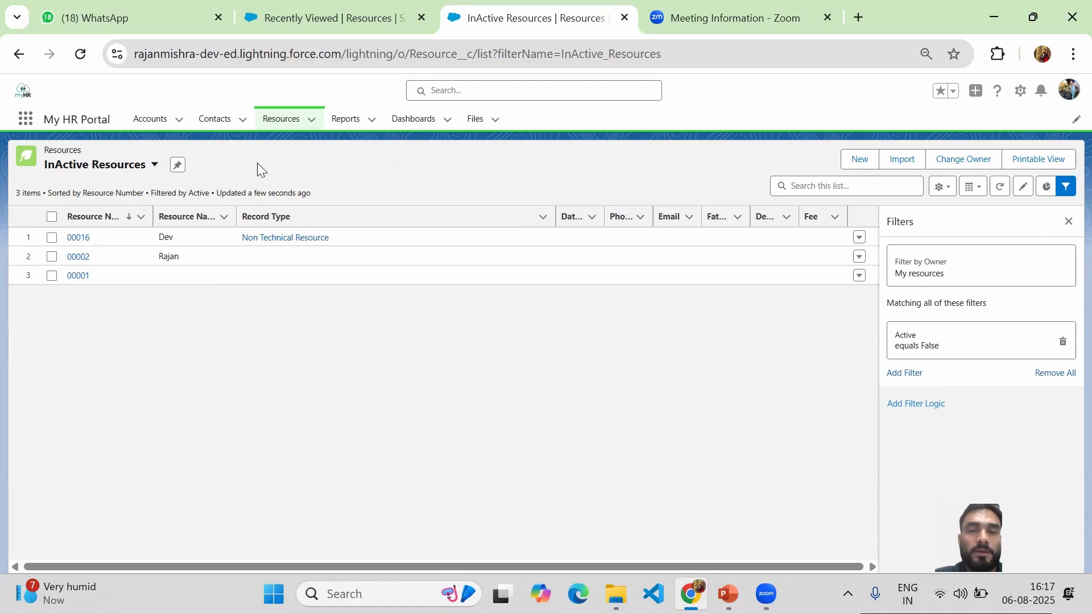
{"action": "left_click", "coordinate": [1068, 221]}
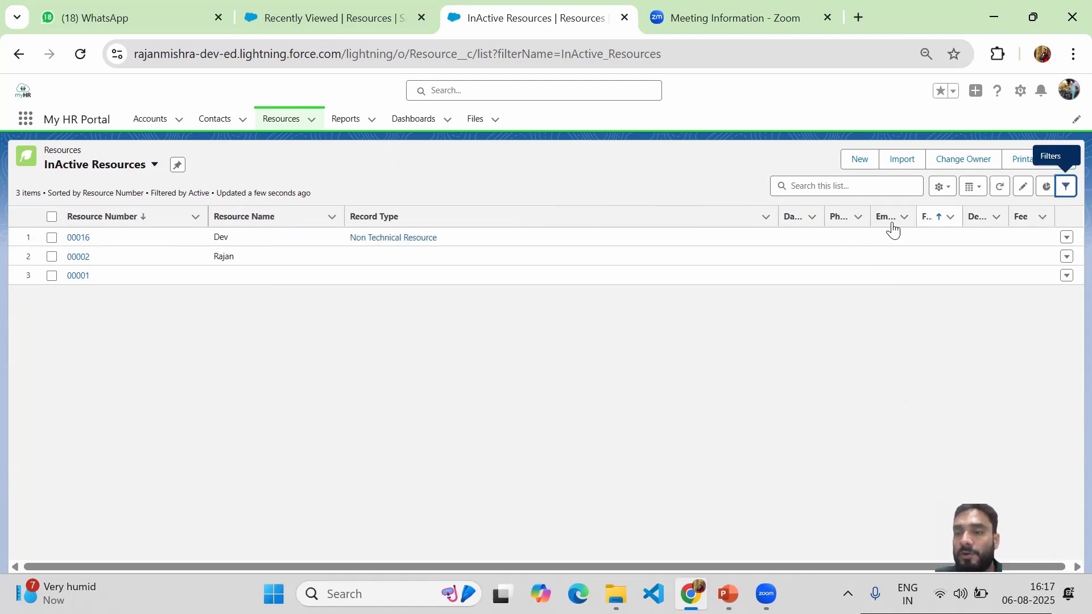
Step: Add Active to the visible fields of the InActive Resources list view
{"action": "left_click", "coordinate": [941, 187]}
{"action": "left_click", "coordinate": [910, 299]}
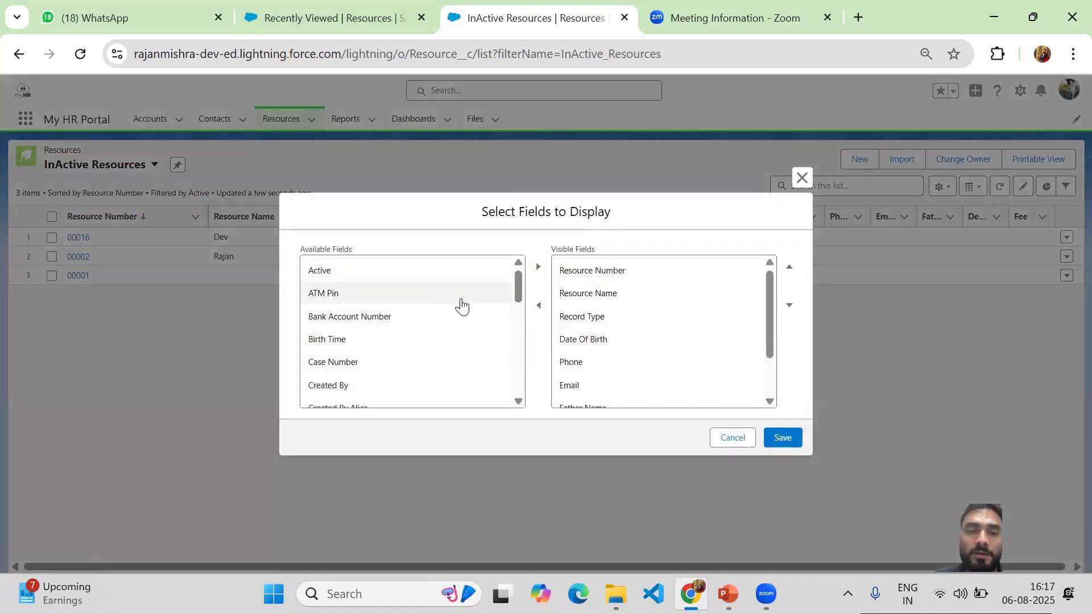
{"action": "left_click", "coordinate": [380, 272]}
{"action": "left_click", "coordinate": [539, 267]}
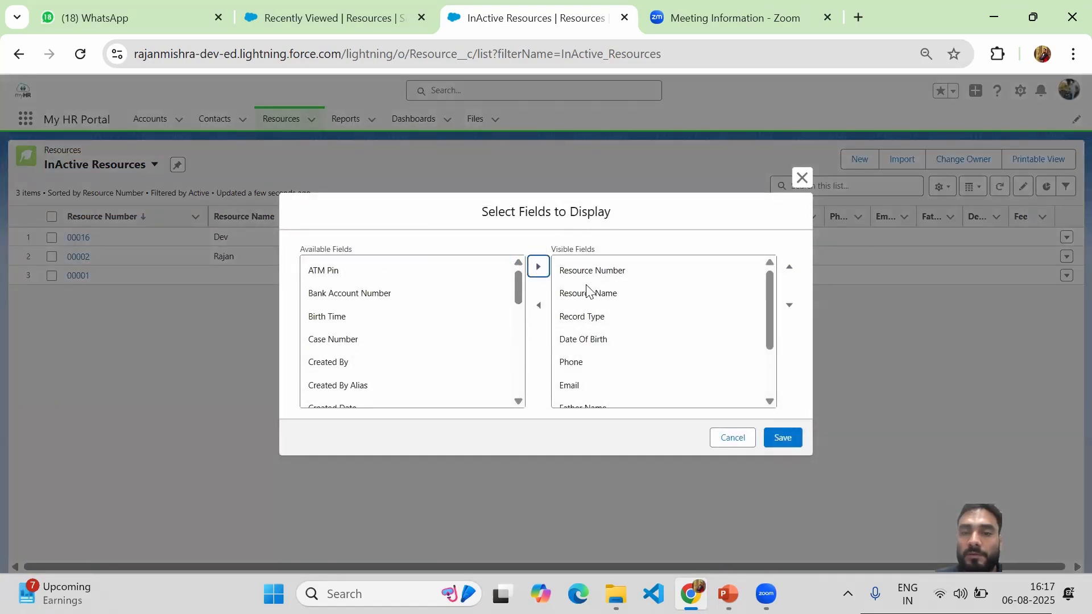
{"action": "left_click_drag", "start_coordinate": [772, 333], "coordinate": [772, 398]}
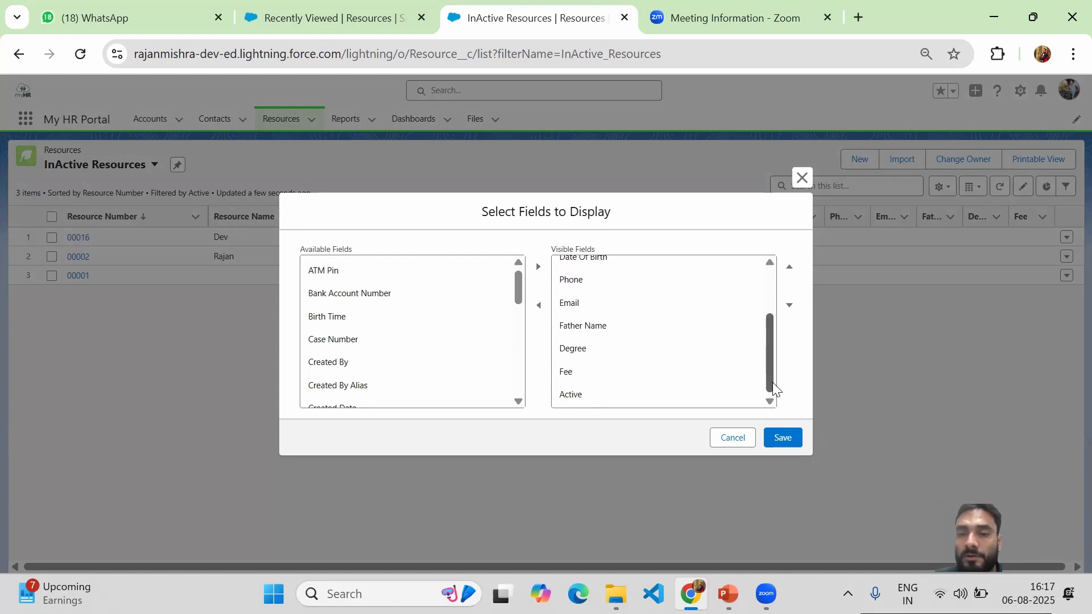
Step: Move Active directly after Record Type in the visible fields and save the field selection
{"action": "left_click", "coordinate": [630, 398]}
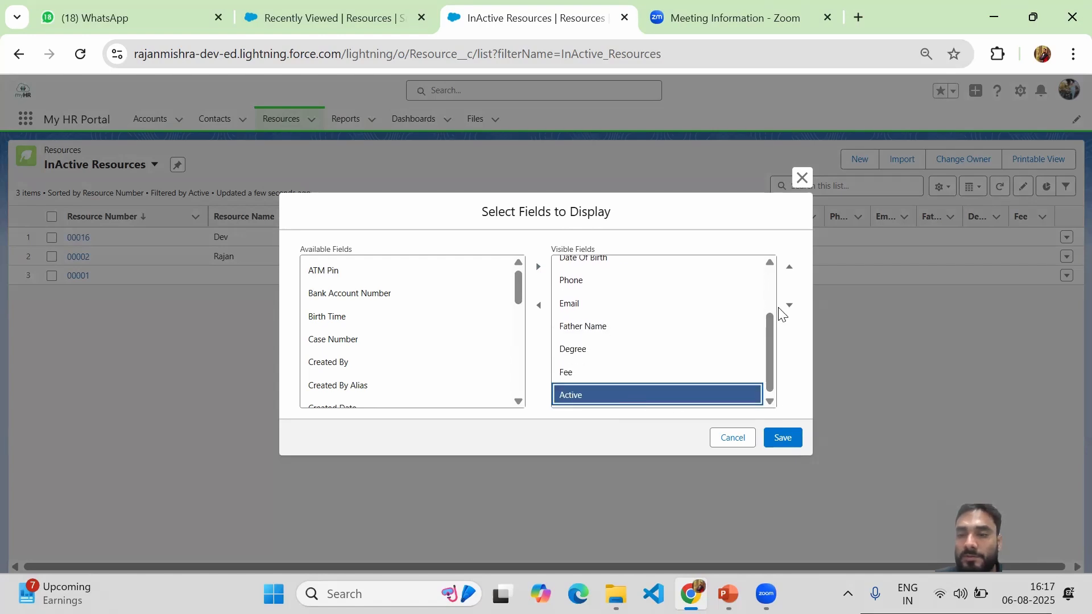
{"action": "left_click", "coordinate": [788, 265]}
{"action": "left_click", "coordinate": [788, 266]}
{"action": "left_click", "coordinate": [788, 265]}
{"action": "left_click", "coordinate": [788, 266]}
{"action": "left_click", "coordinate": [788, 266]}
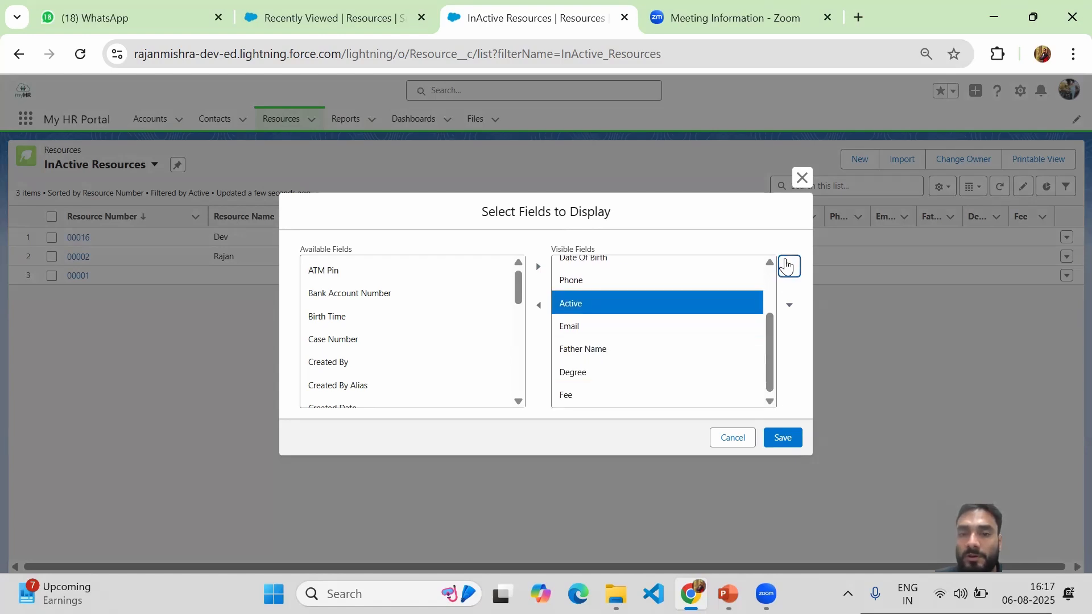
{"action": "left_click", "coordinate": [787, 266]}
{"action": "left_click", "coordinate": [788, 266]}
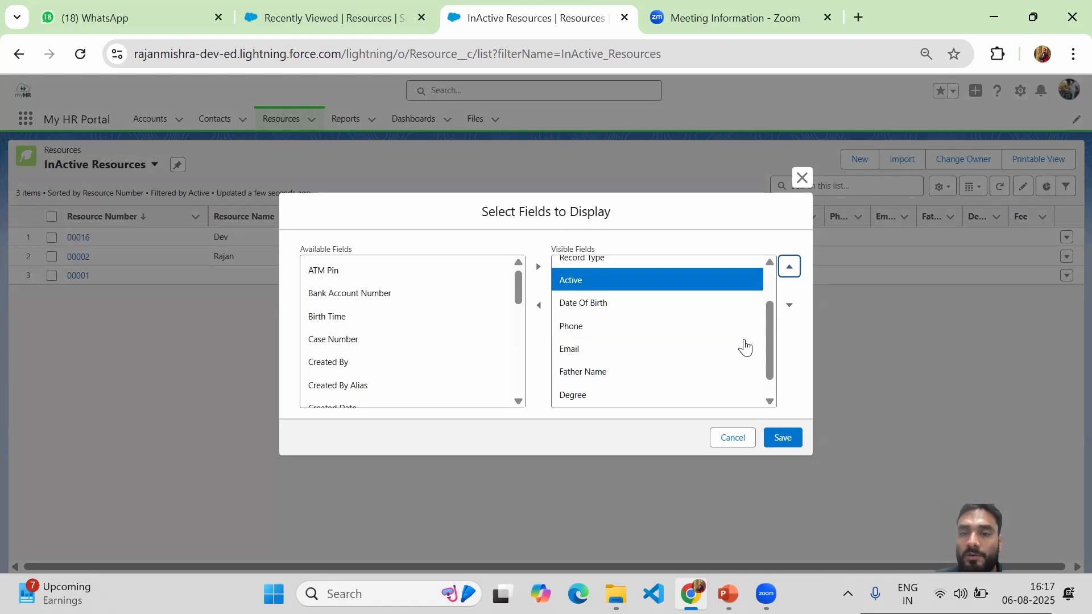
{"action": "left_click", "coordinate": [787, 438]}
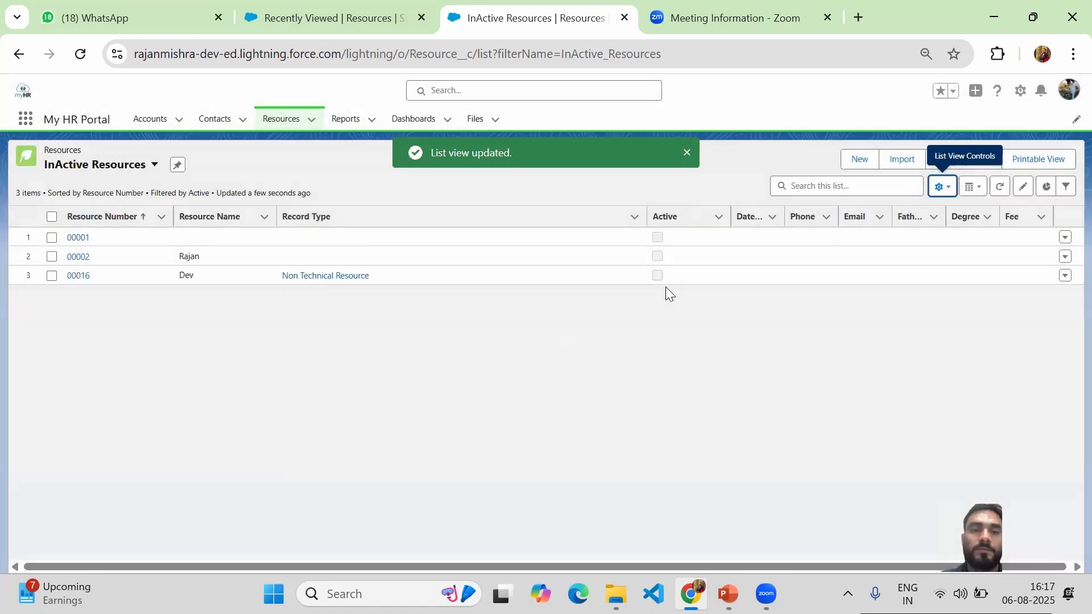
Step: Narrow the Record Type column to fit its contents and look over the list view control options
{"action": "left_click_drag", "start_coordinate": [645, 214], "coordinate": [397, 212]}
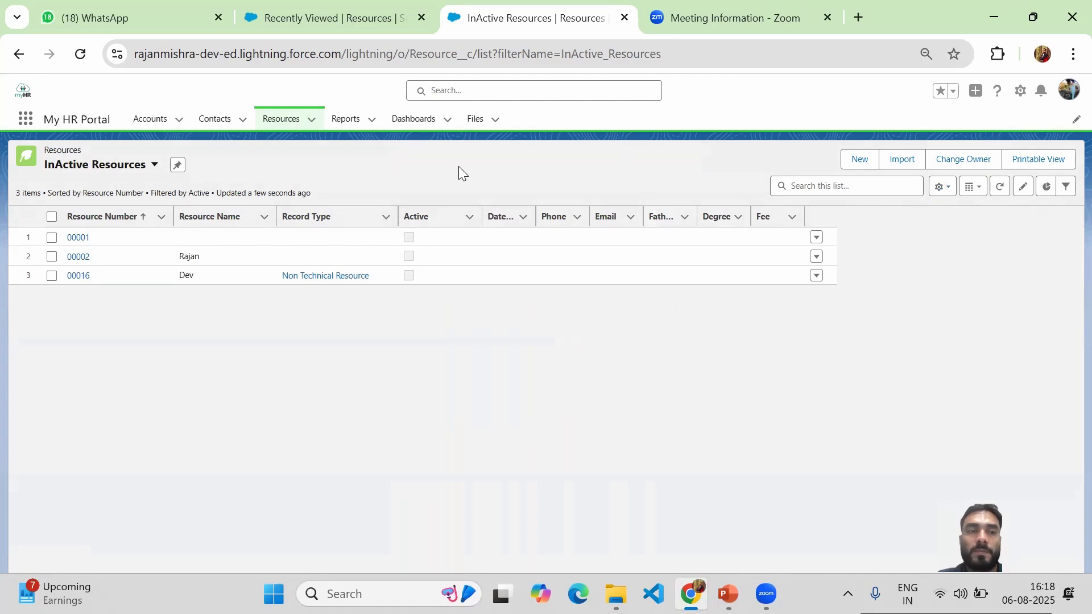
{"action": "left_click", "coordinate": [944, 188]}
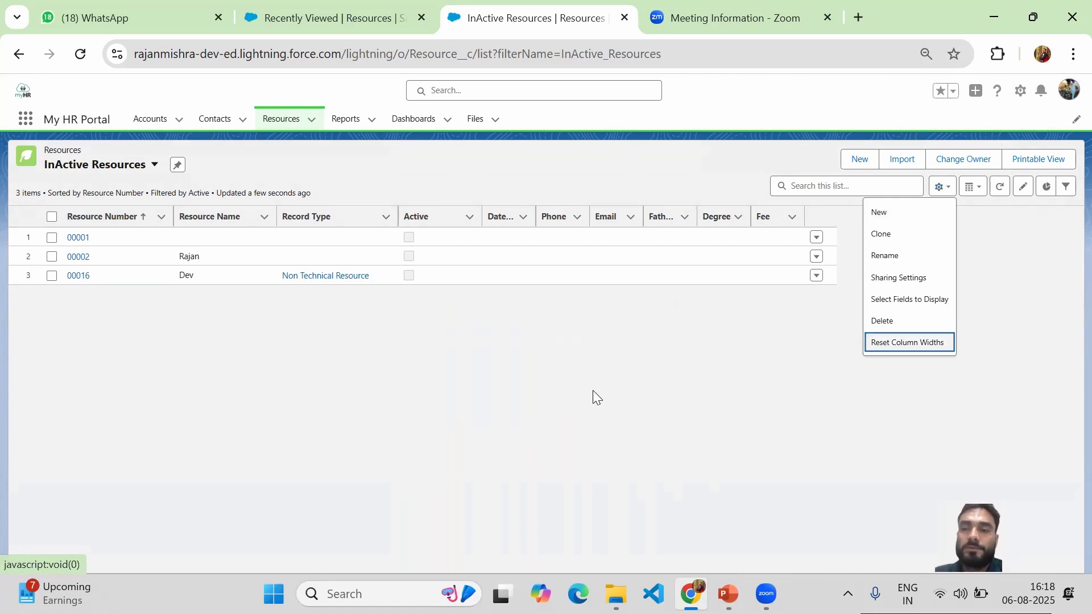
{"action": "left_click", "coordinate": [495, 377]}
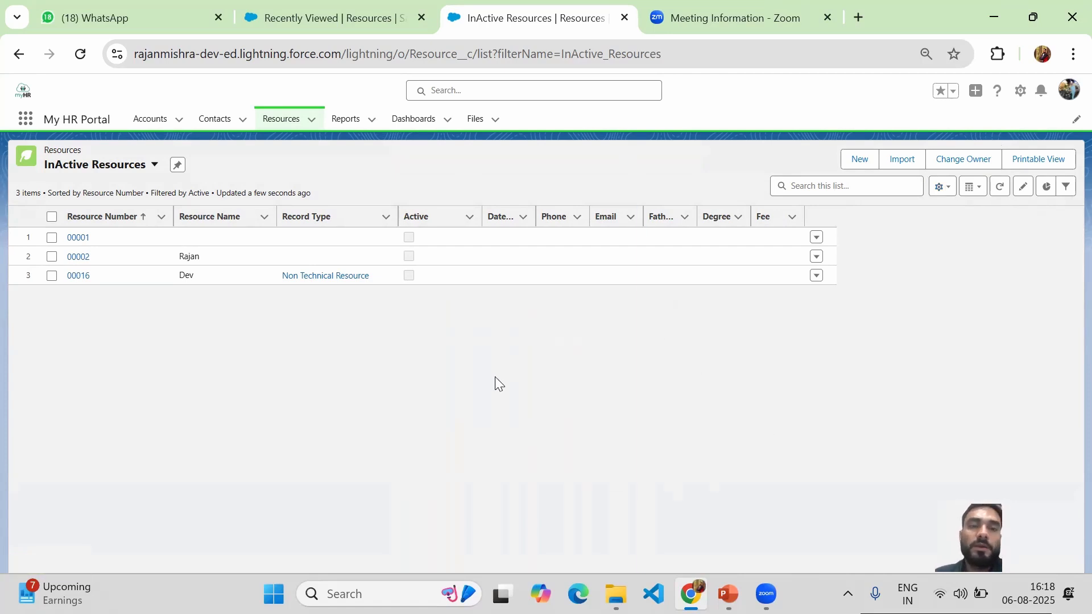